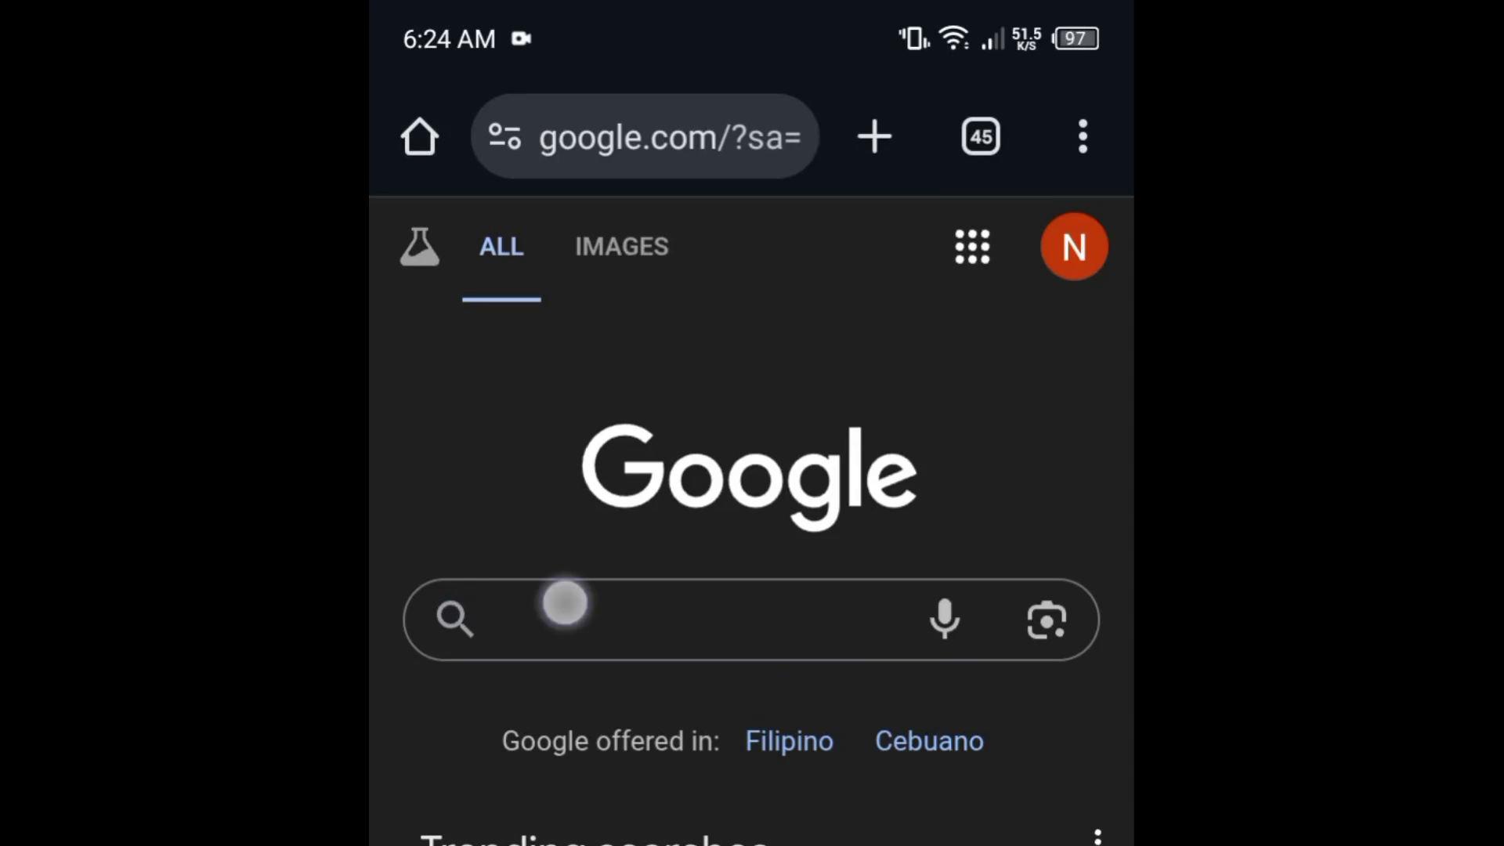
Step: Search Google for 'forge 1.19.2' and pick the 'forge 1.19.2 download' suggestion
type("forge ")
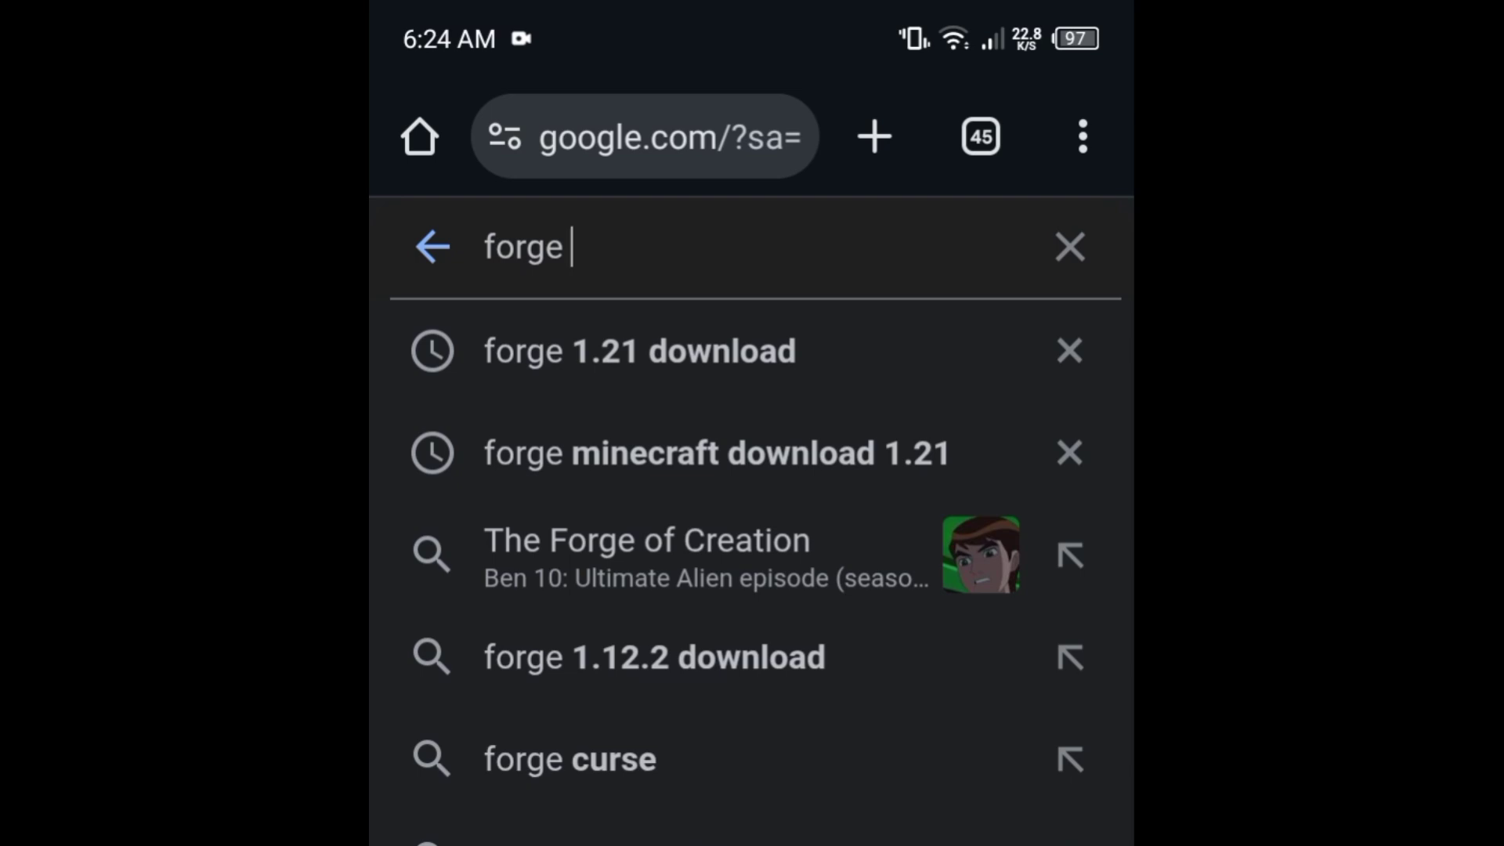
type("1.19")
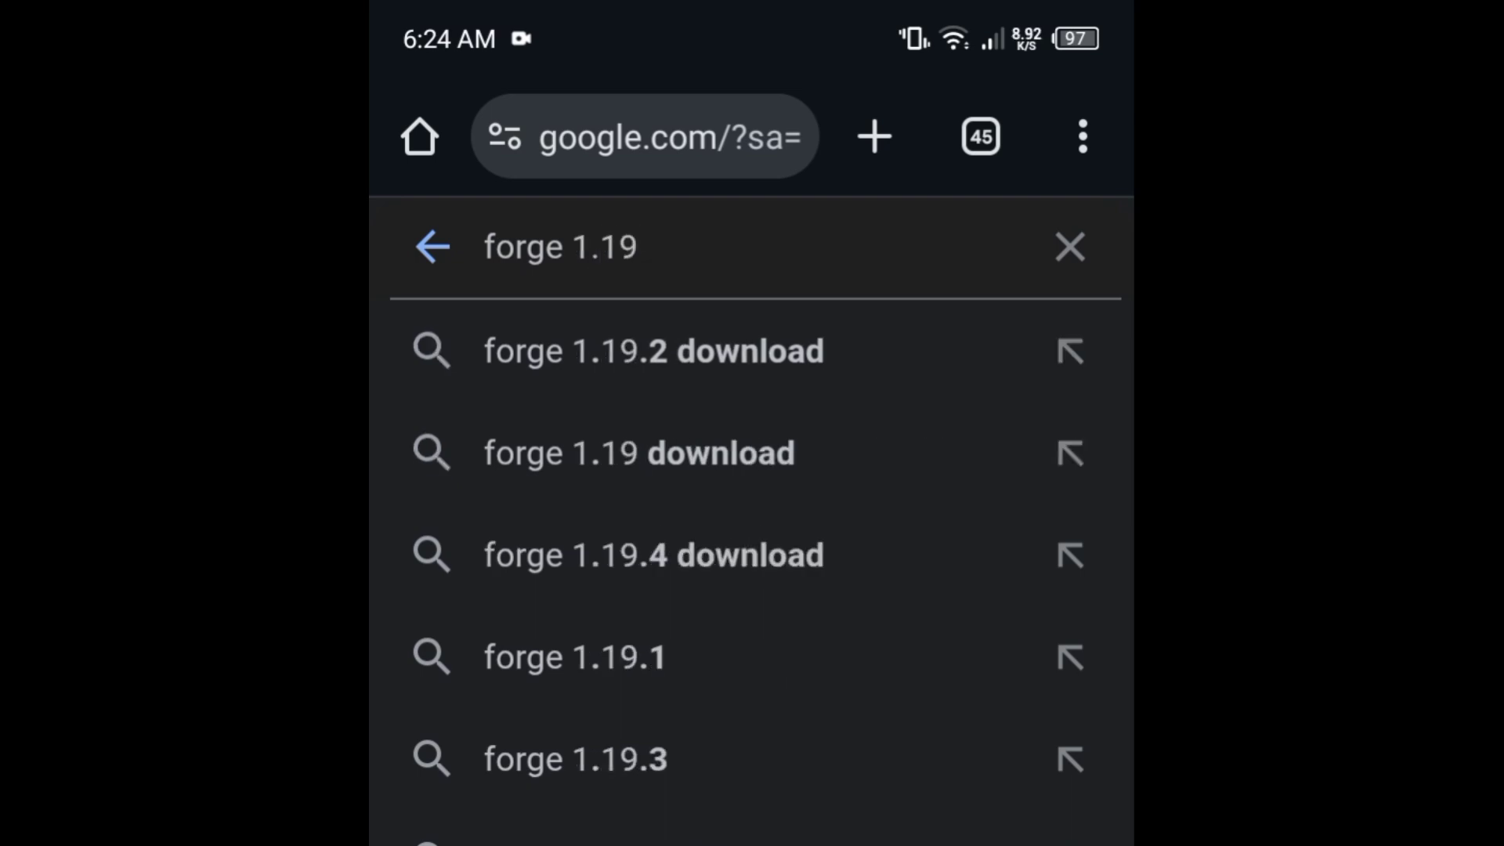
type(".2")
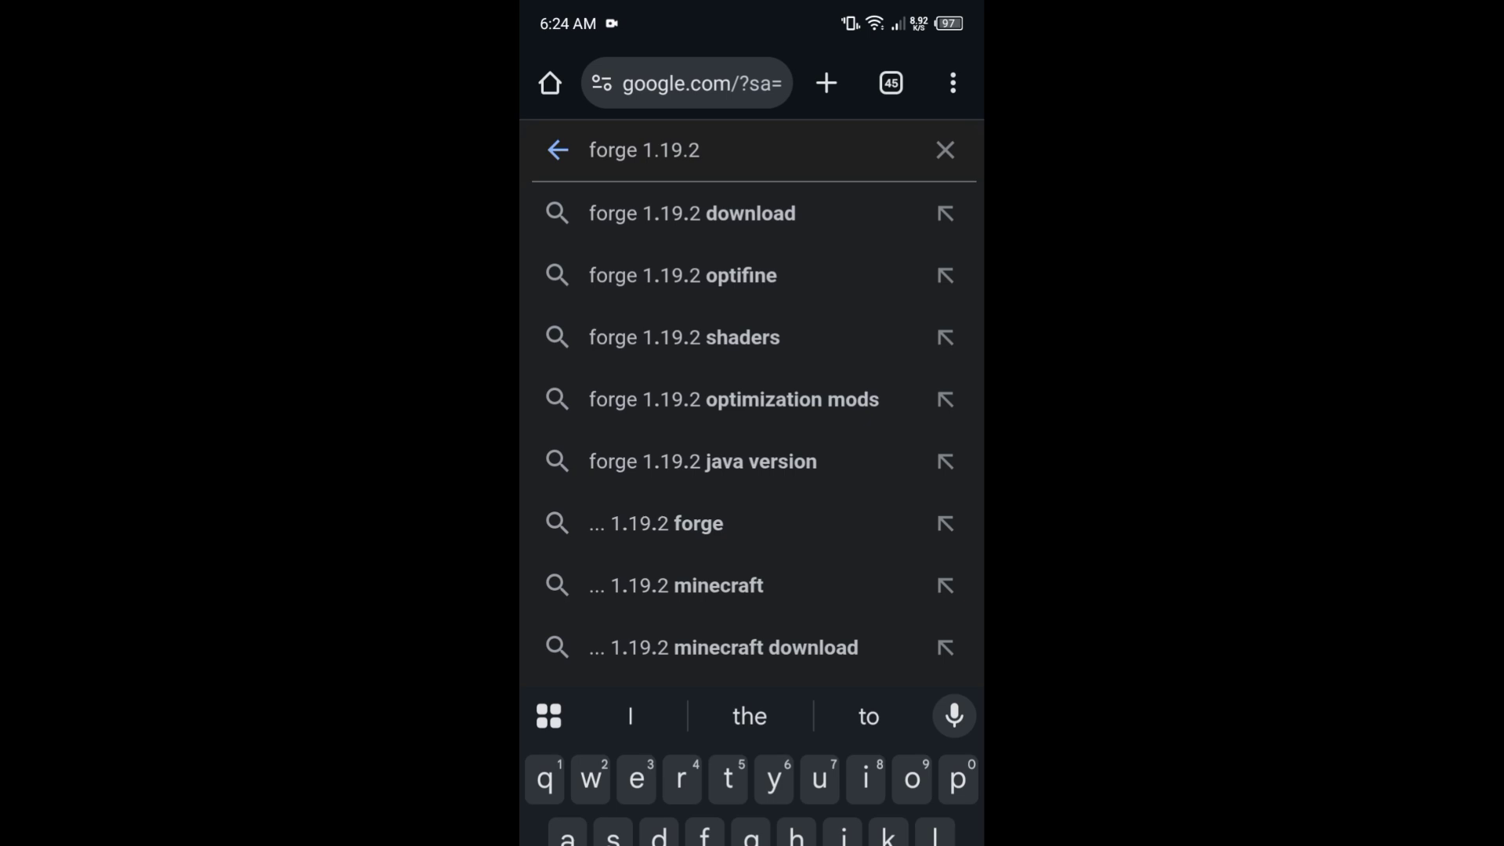
left_click(549, 351)
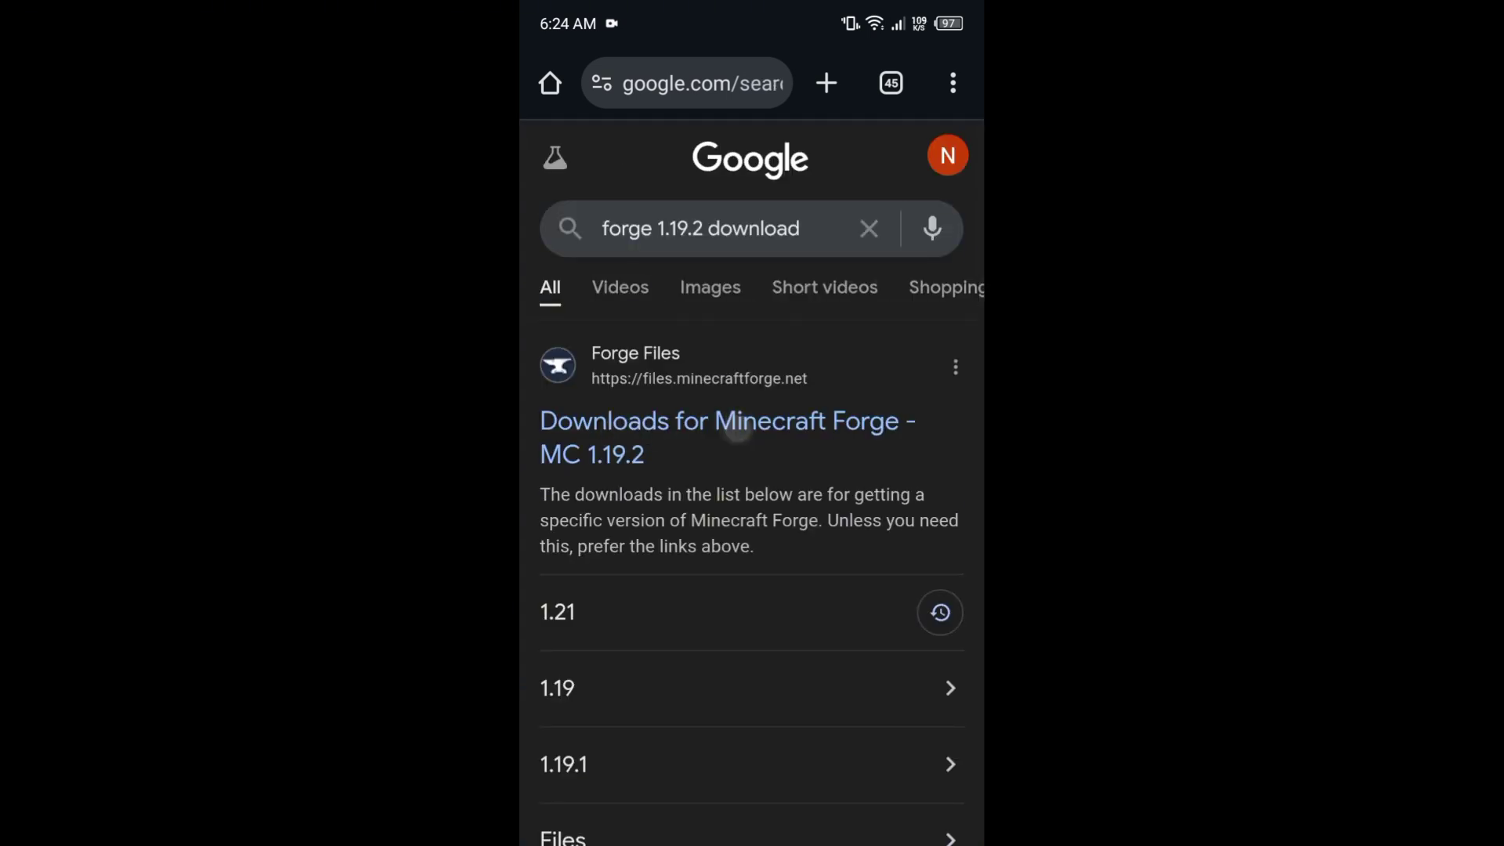
Step: Open the Forge MC 1.19.2 downloads page and choose the Latest Installer
left_click(737, 430)
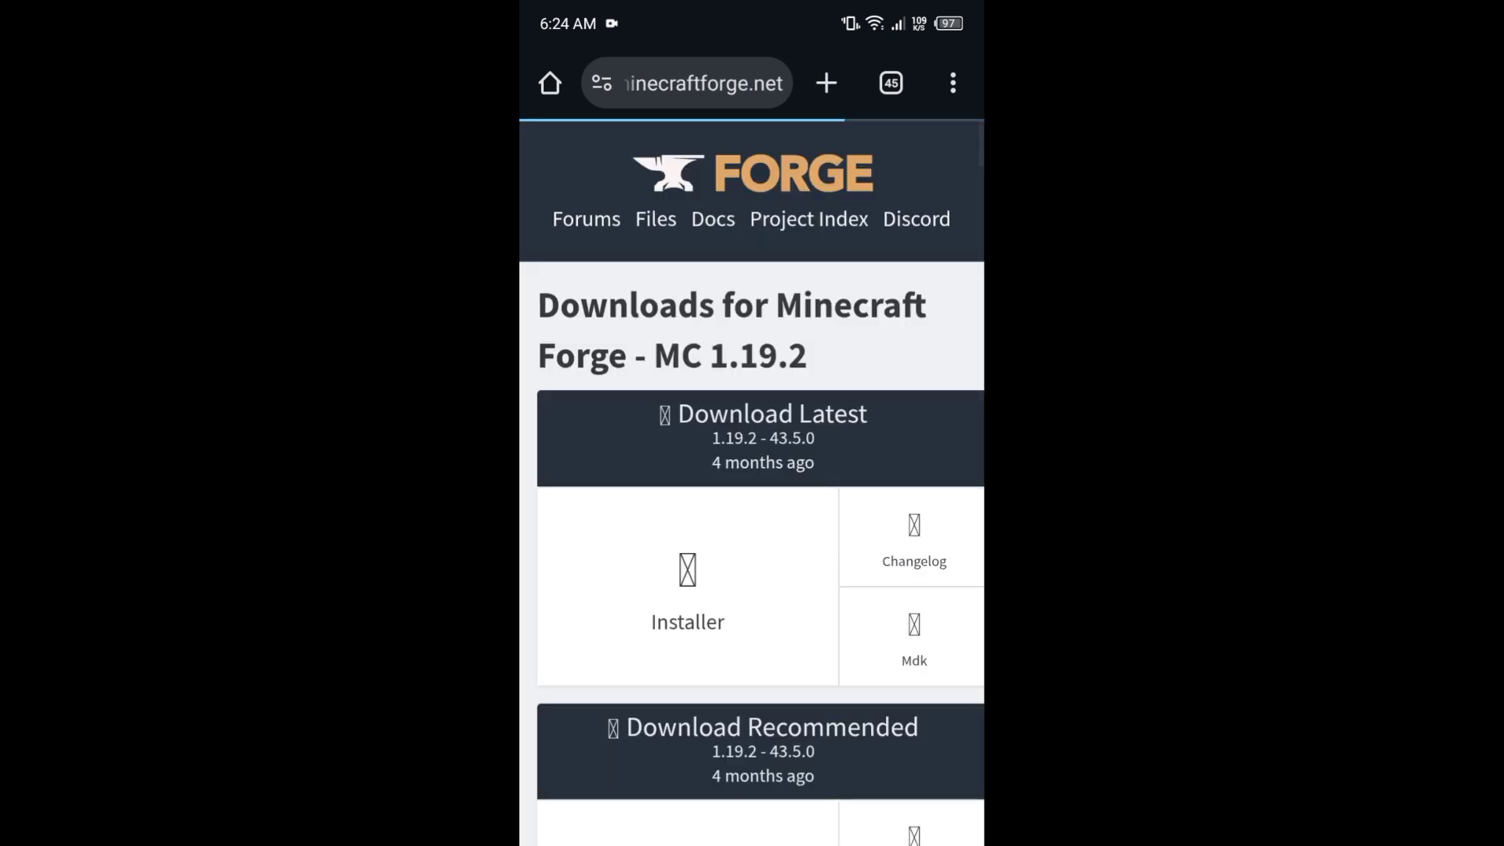
scroll(849, 457, "down", 2)
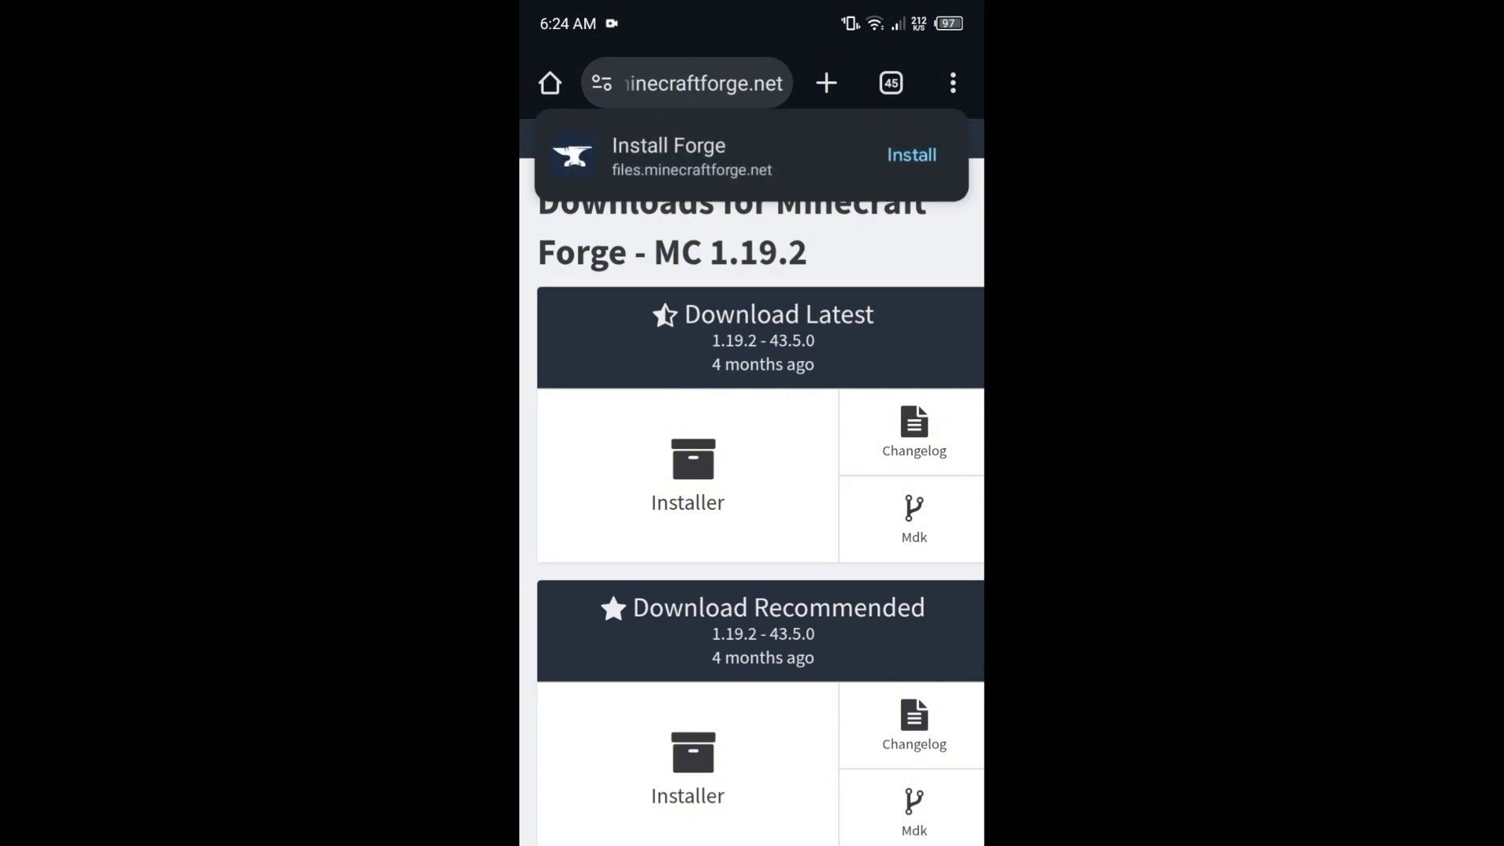
left_click(687, 478)
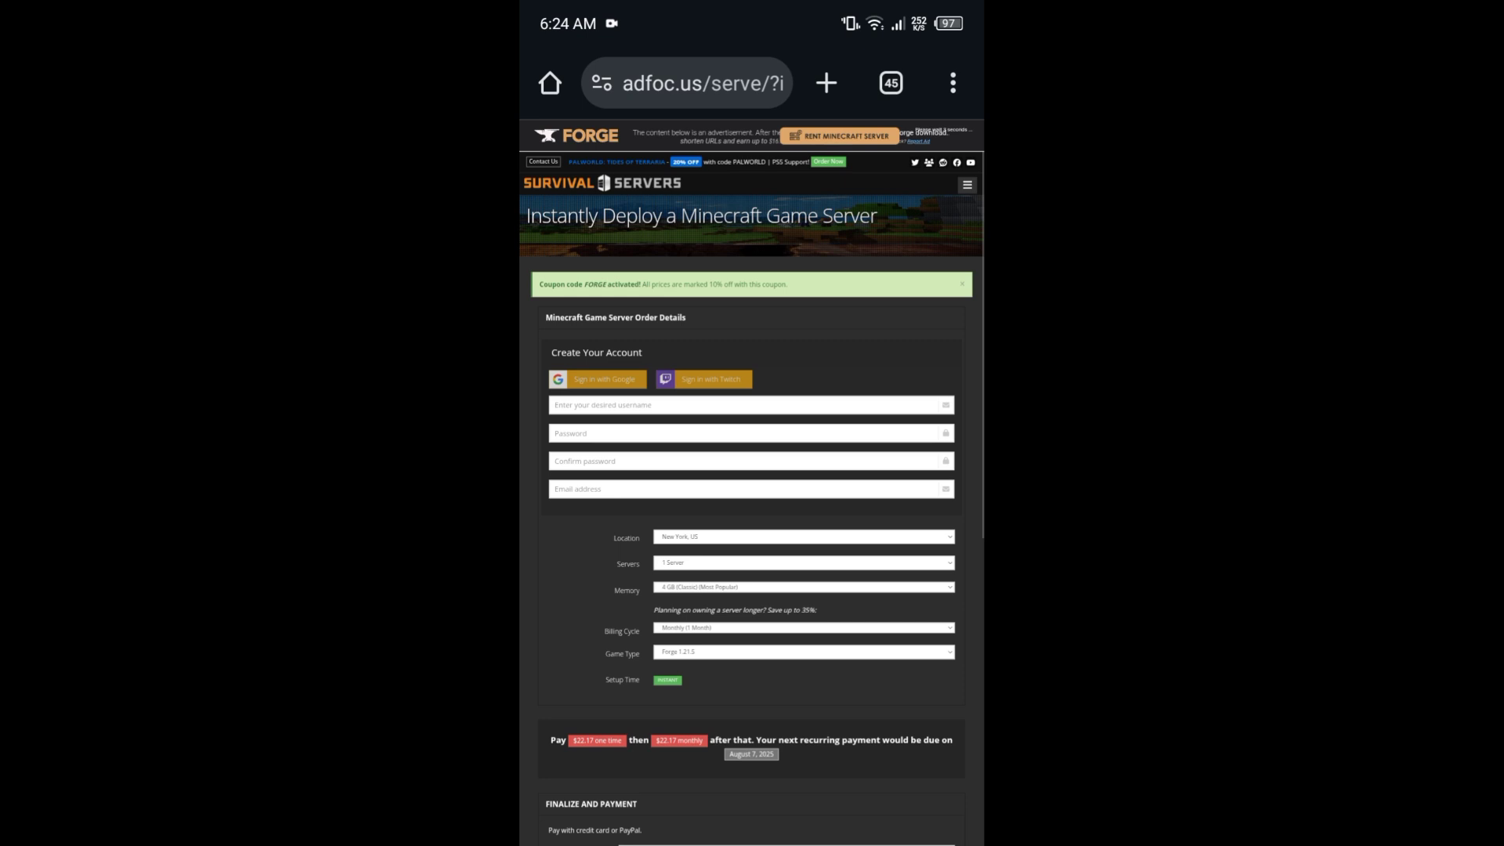
Step: Skip the adfoc.us ad page and confirm downloading the 6.85 MB Forge installer
scroll(700, 208, "up", 5)
mouse_move(933, 275)
left_mouse_down()
mouse_move(825, 251)
mouse_move(654, 264)
left_mouse_up()
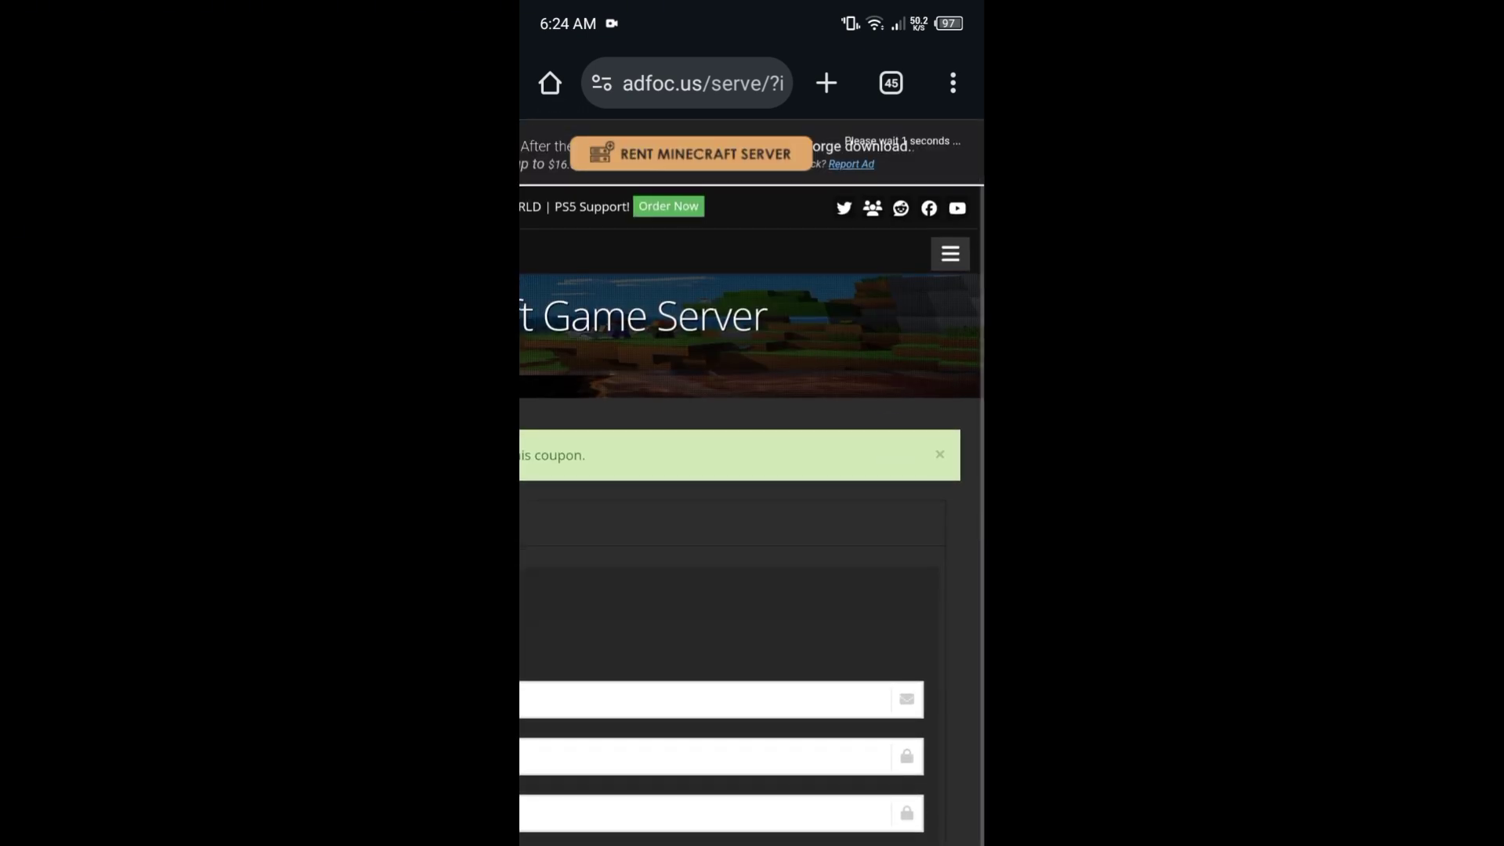
left_click(916, 152)
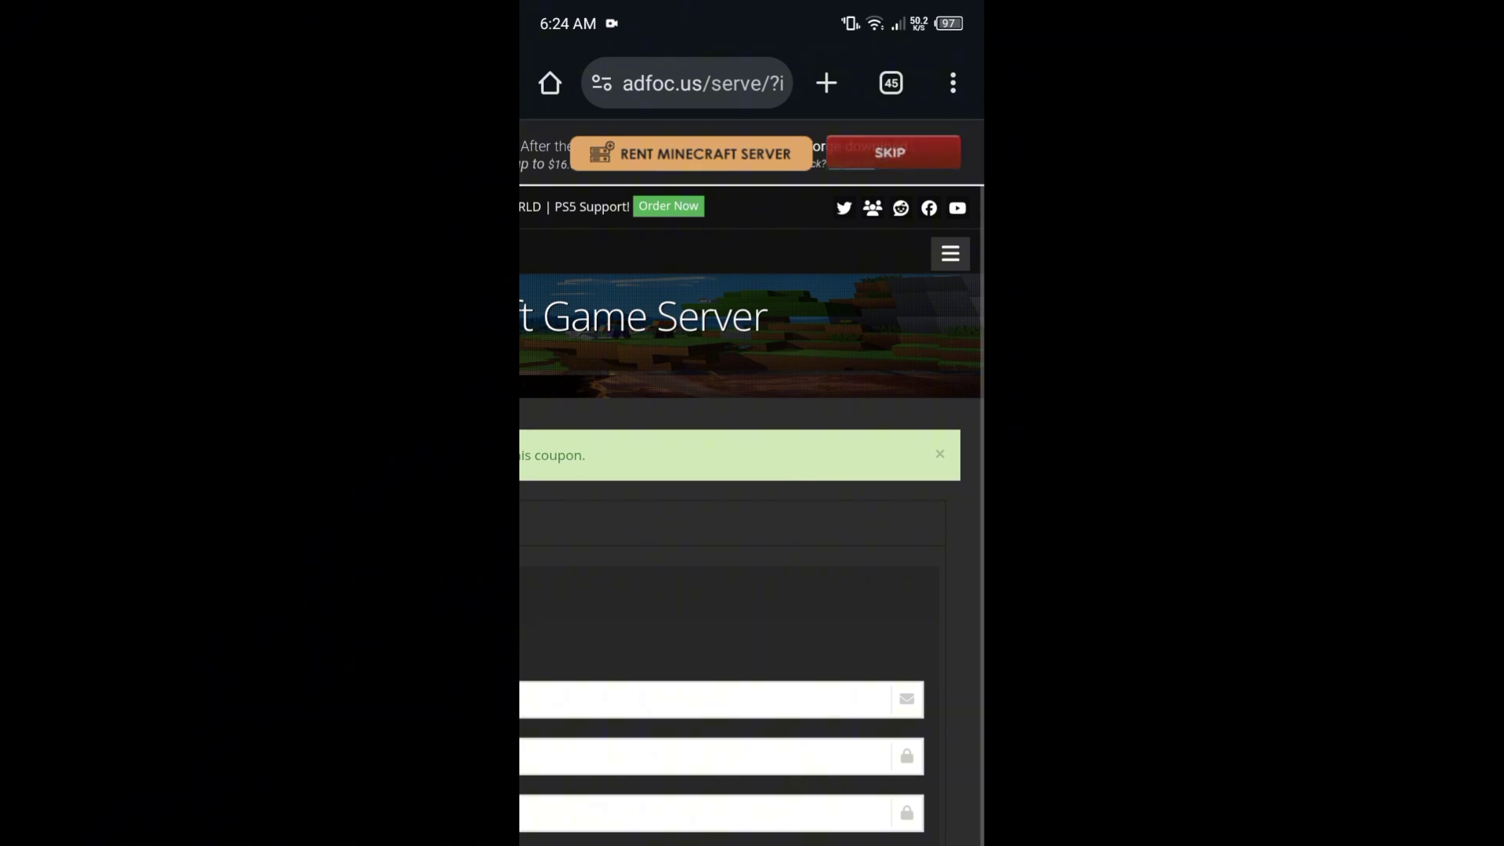
left_click(852, 662)
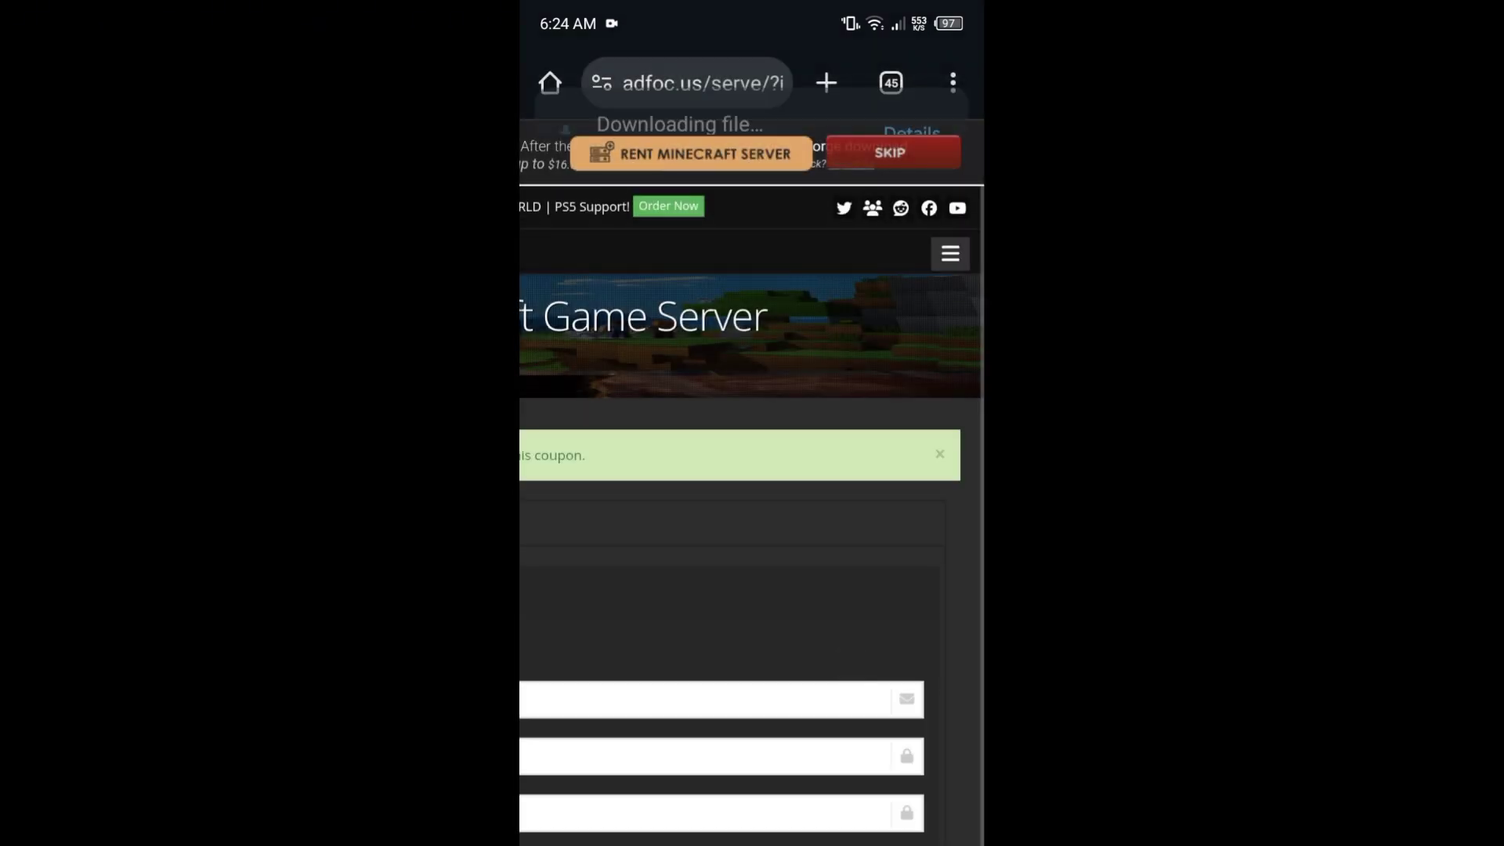
scroll(772, 324, "down", 5)
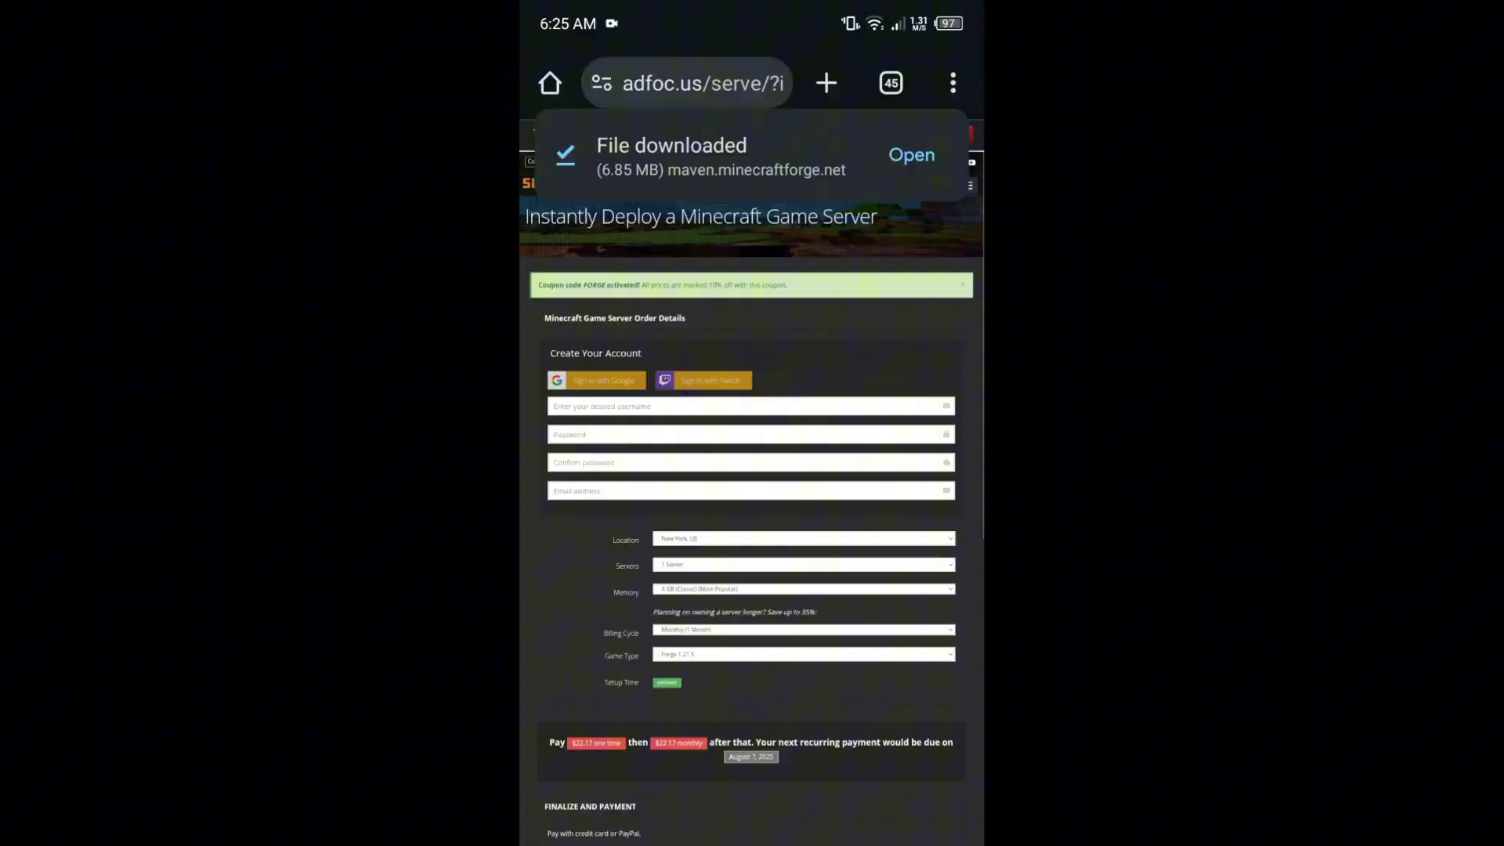
Step: In PojavLauncher, use Execute a .JAR and select the Forge installer from Downloads
left_click(802, 361)
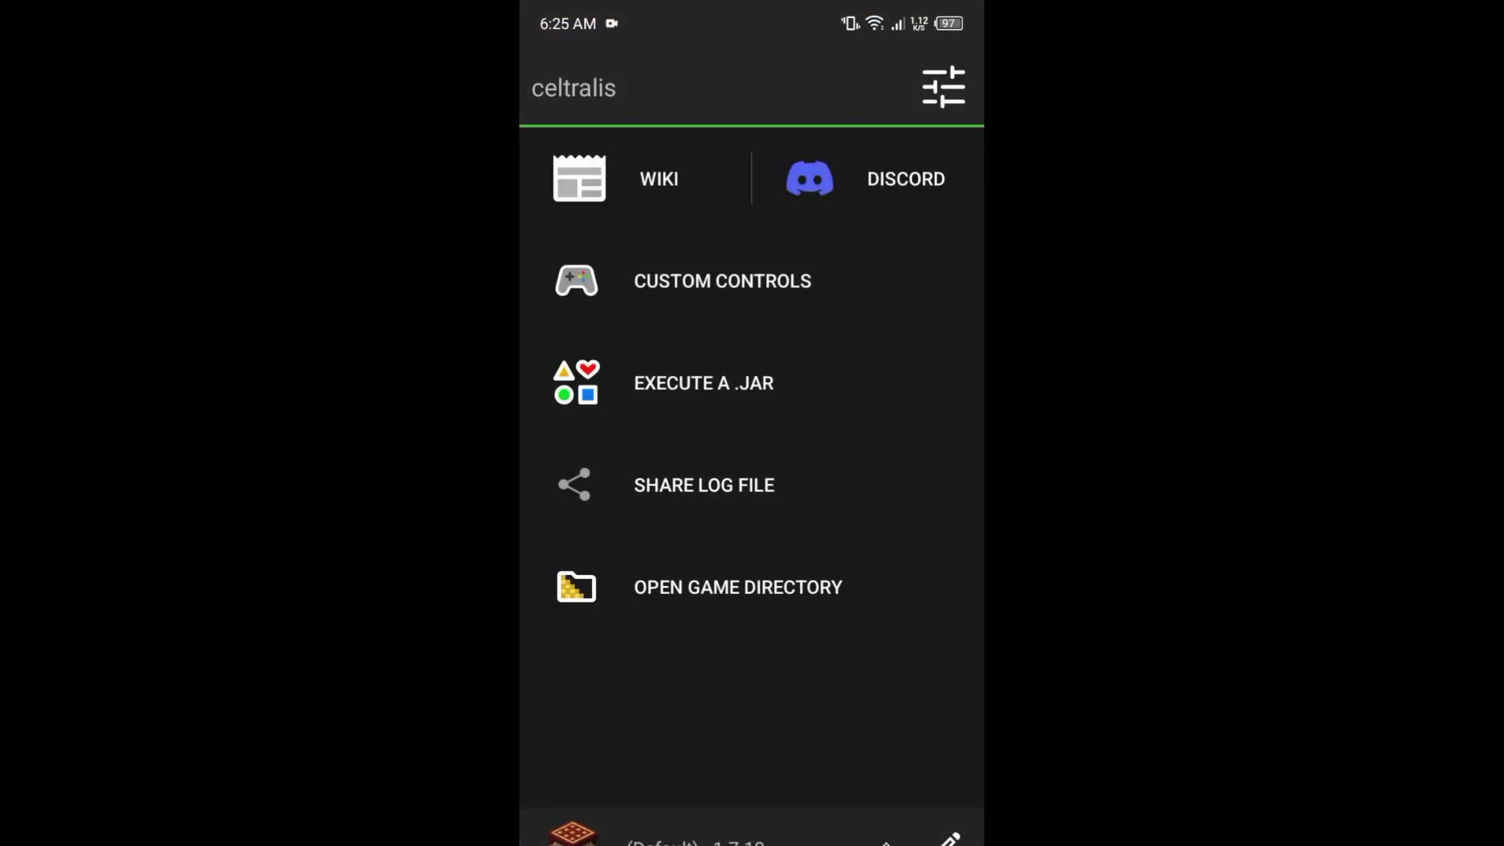
left_click(716, 386)
left_click(745, 376)
left_click(718, 382)
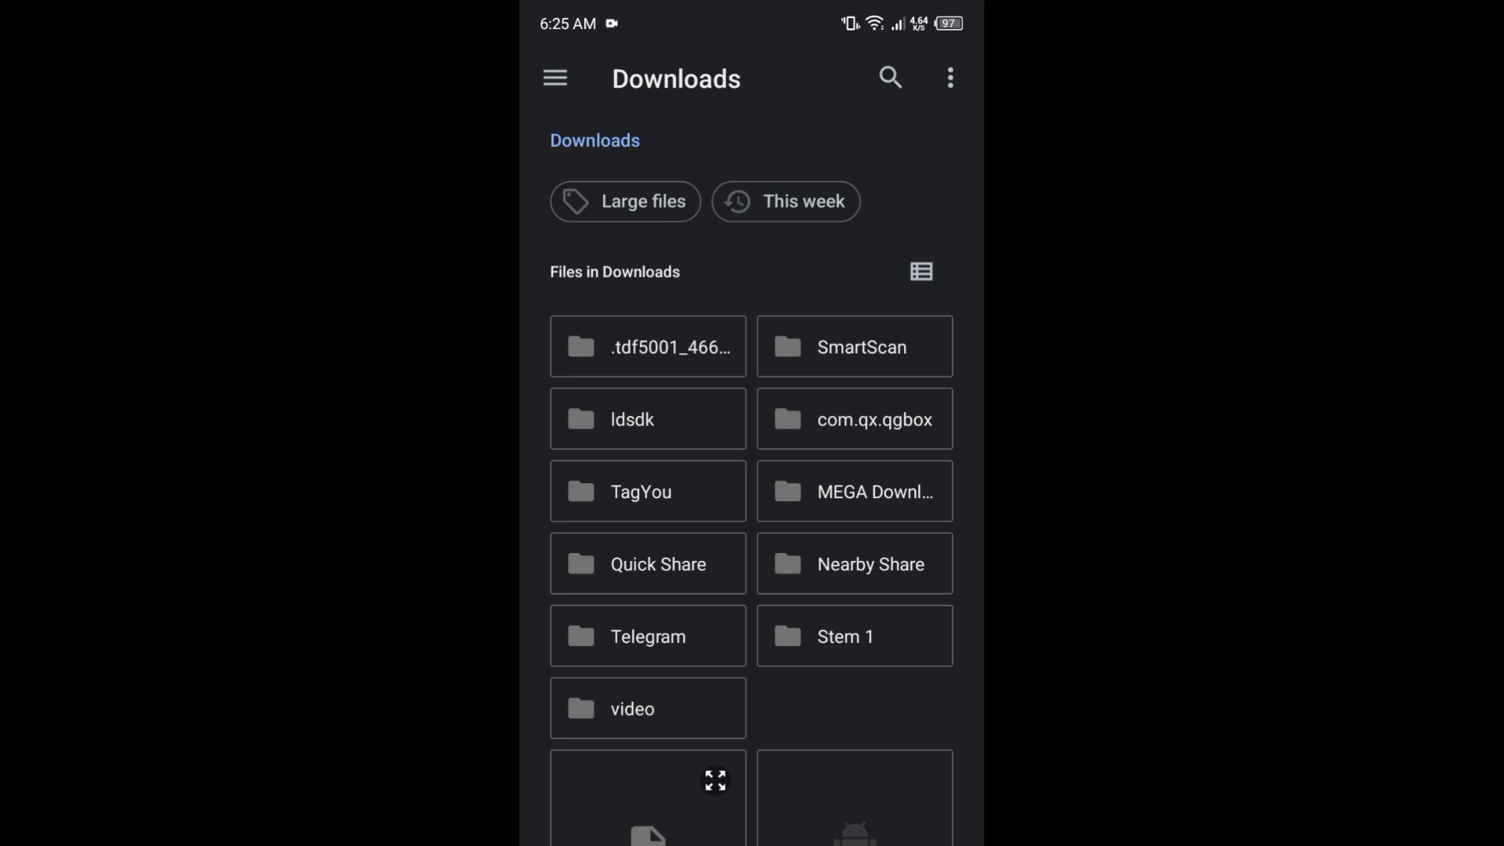
left_click_drag(752, 717, 758, 543)
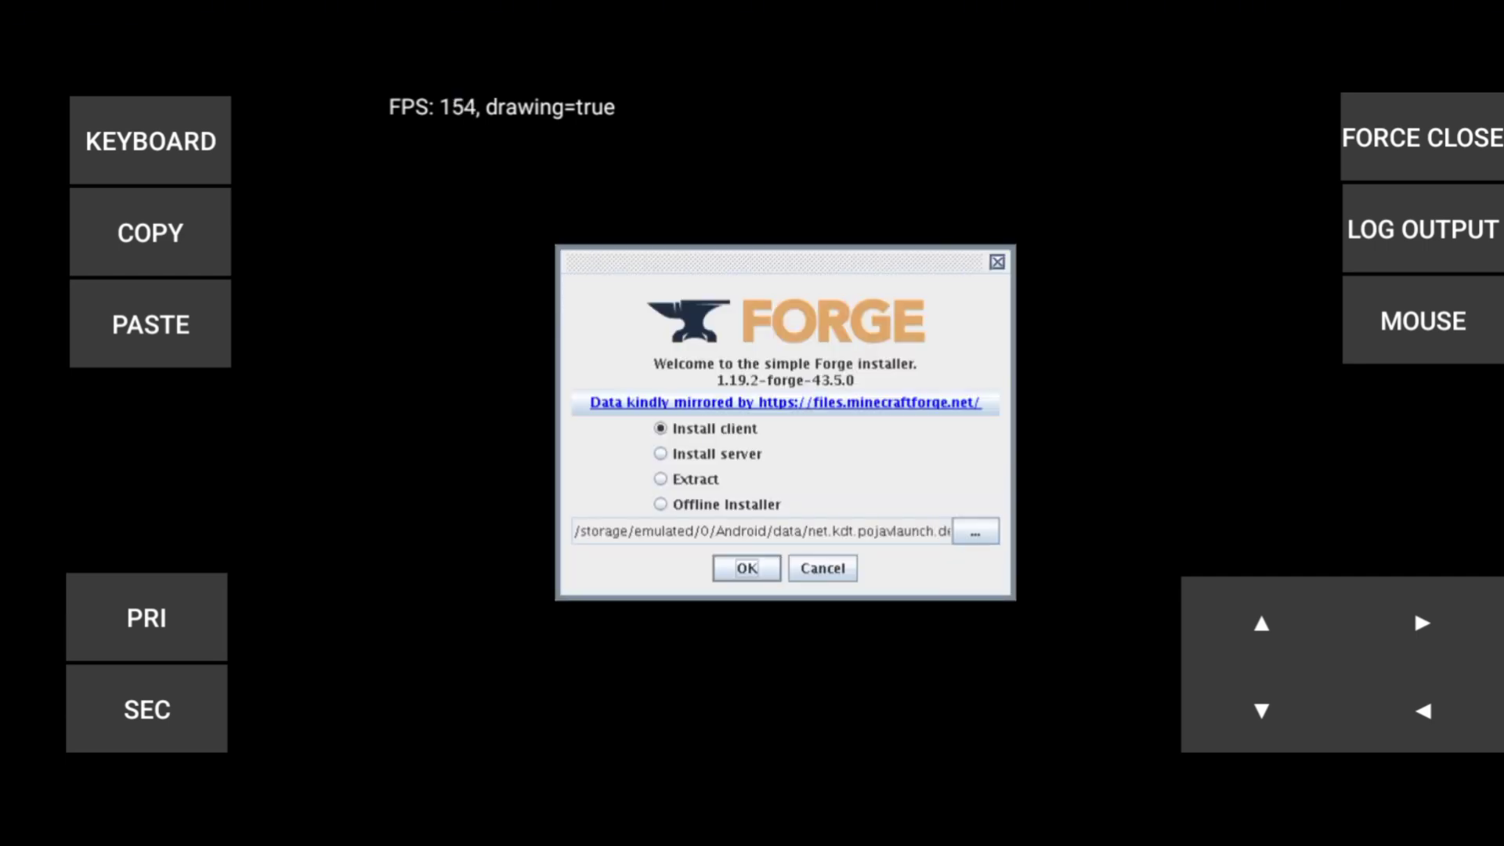
Step: Install the Forge client profile 1.19.2-forge-43.5.0 and dismiss the success message
left_click(1423, 321)
left_click(658, 567)
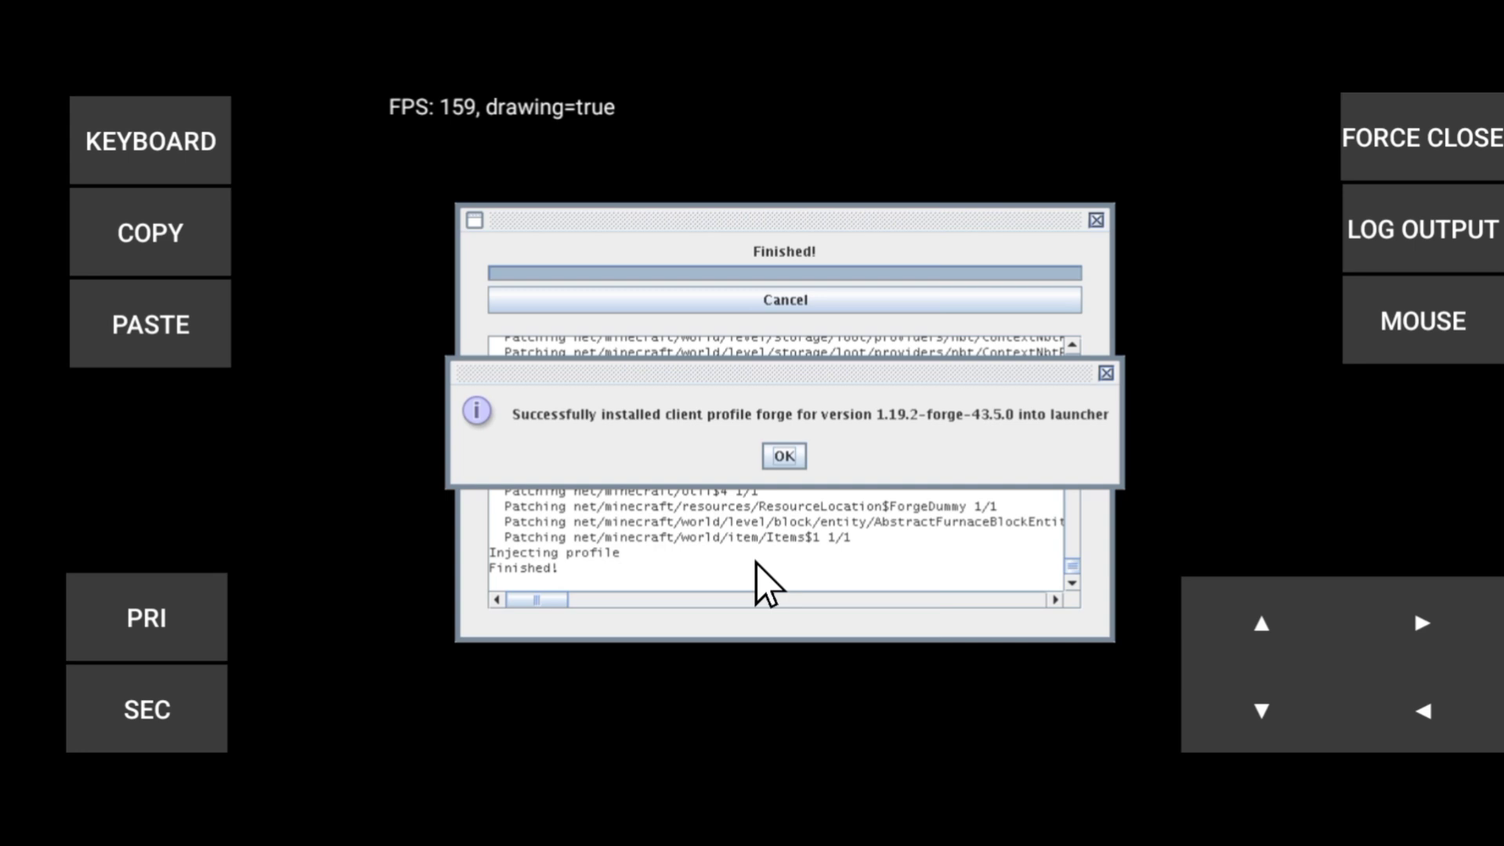
left_click(786, 457)
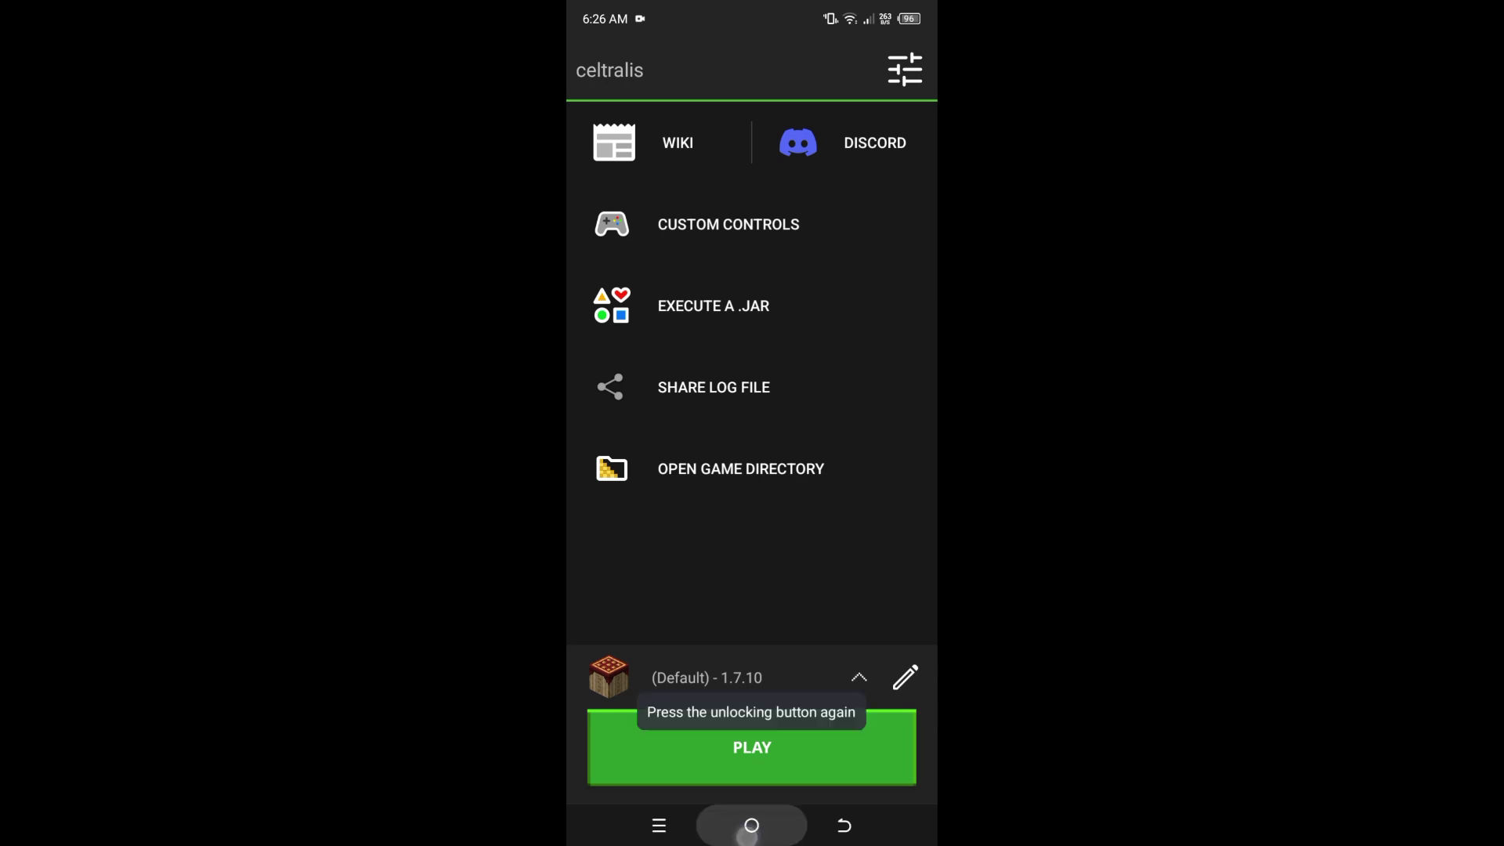
left_click(751, 825)
Step: Search Chrome for 'gecko lib 1.19.2 forge' and find the Modrinth Geckolib Forge 1.19 version
left_click(878, 764)
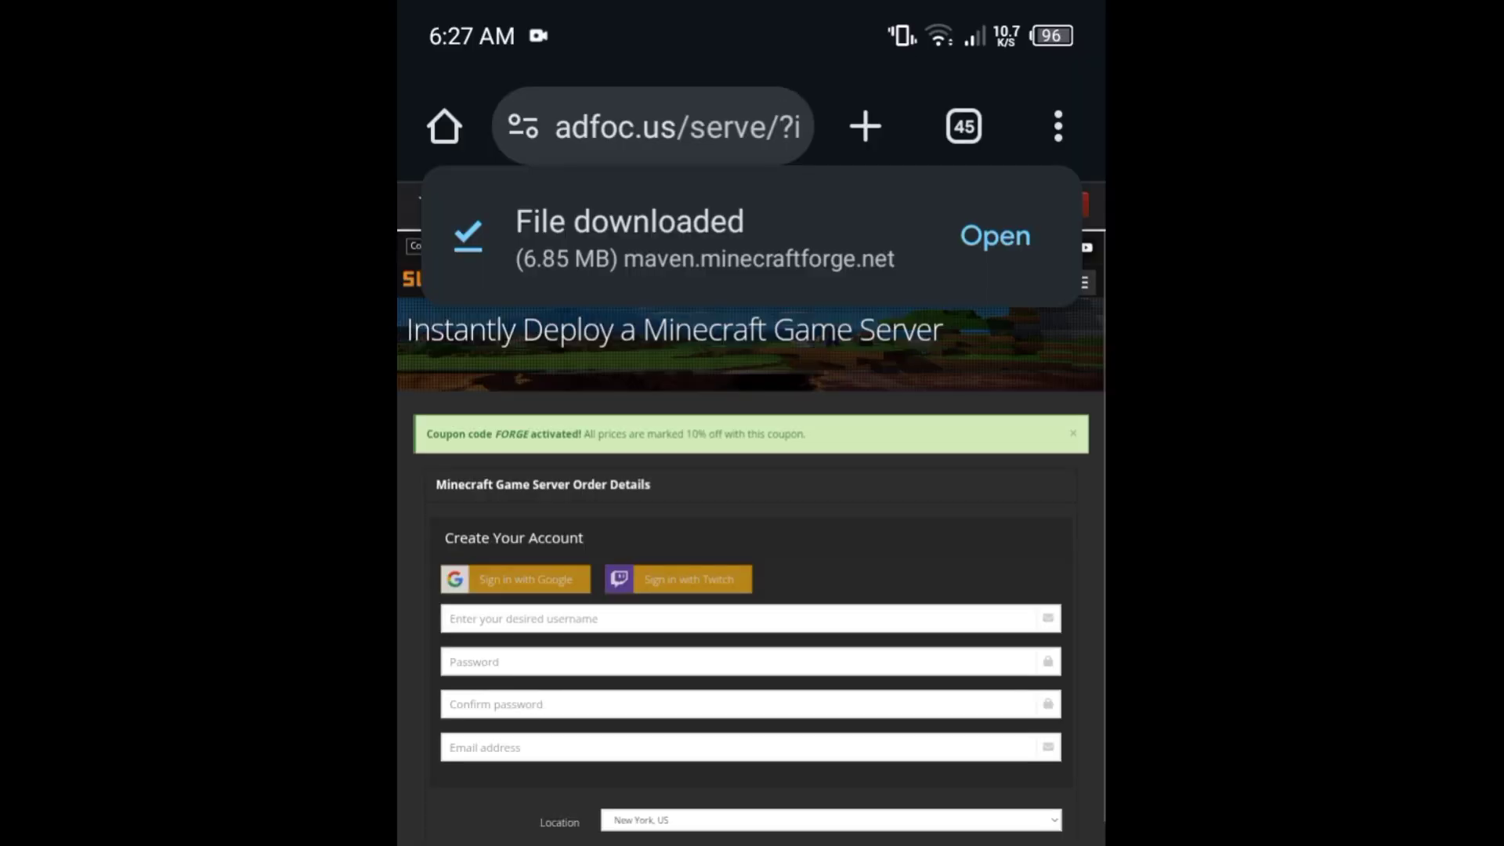
left_click(625, 107)
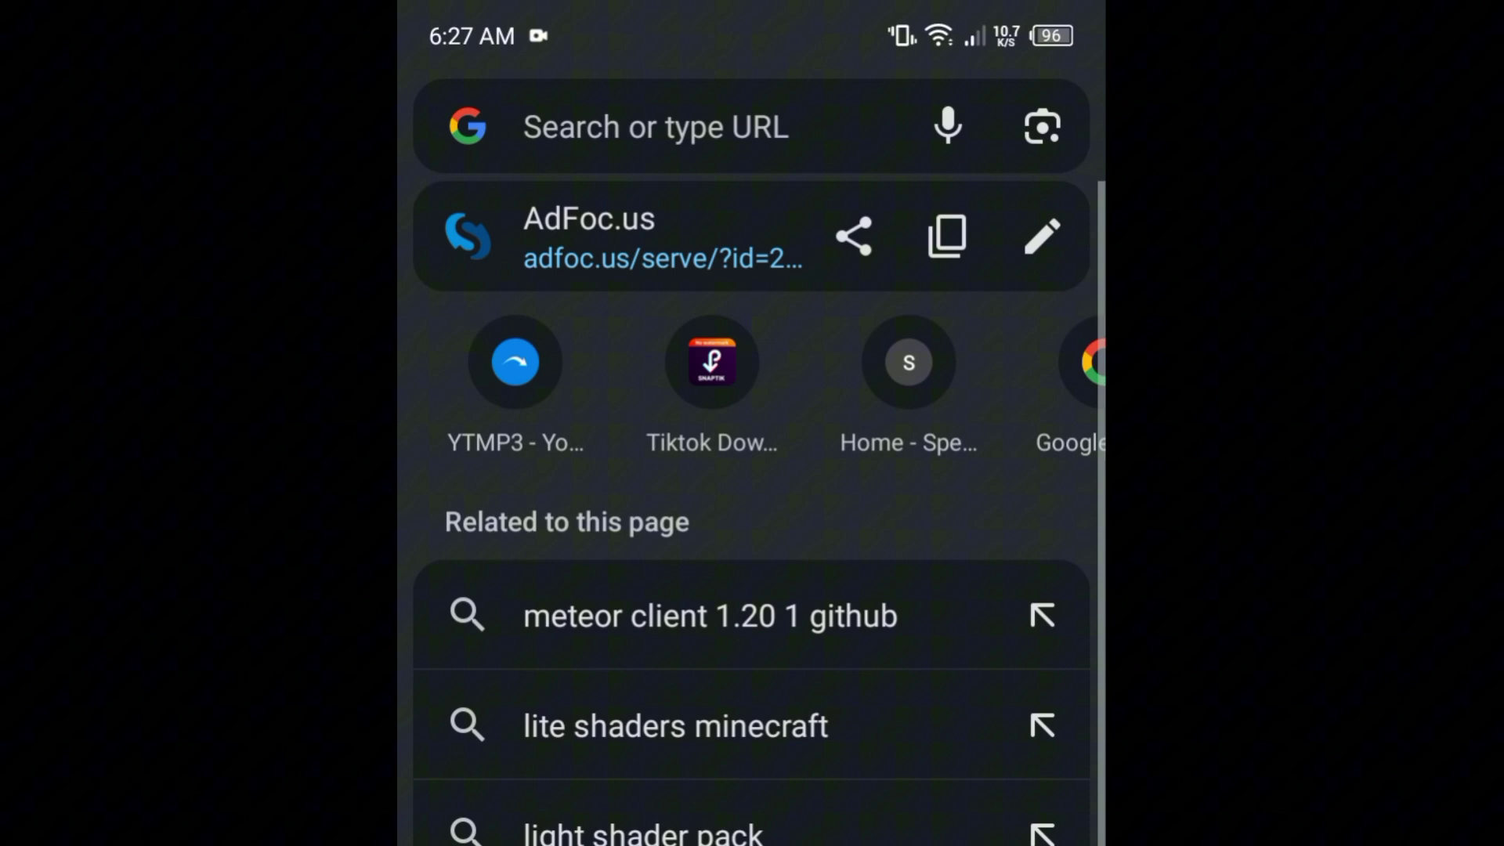
type("ge")
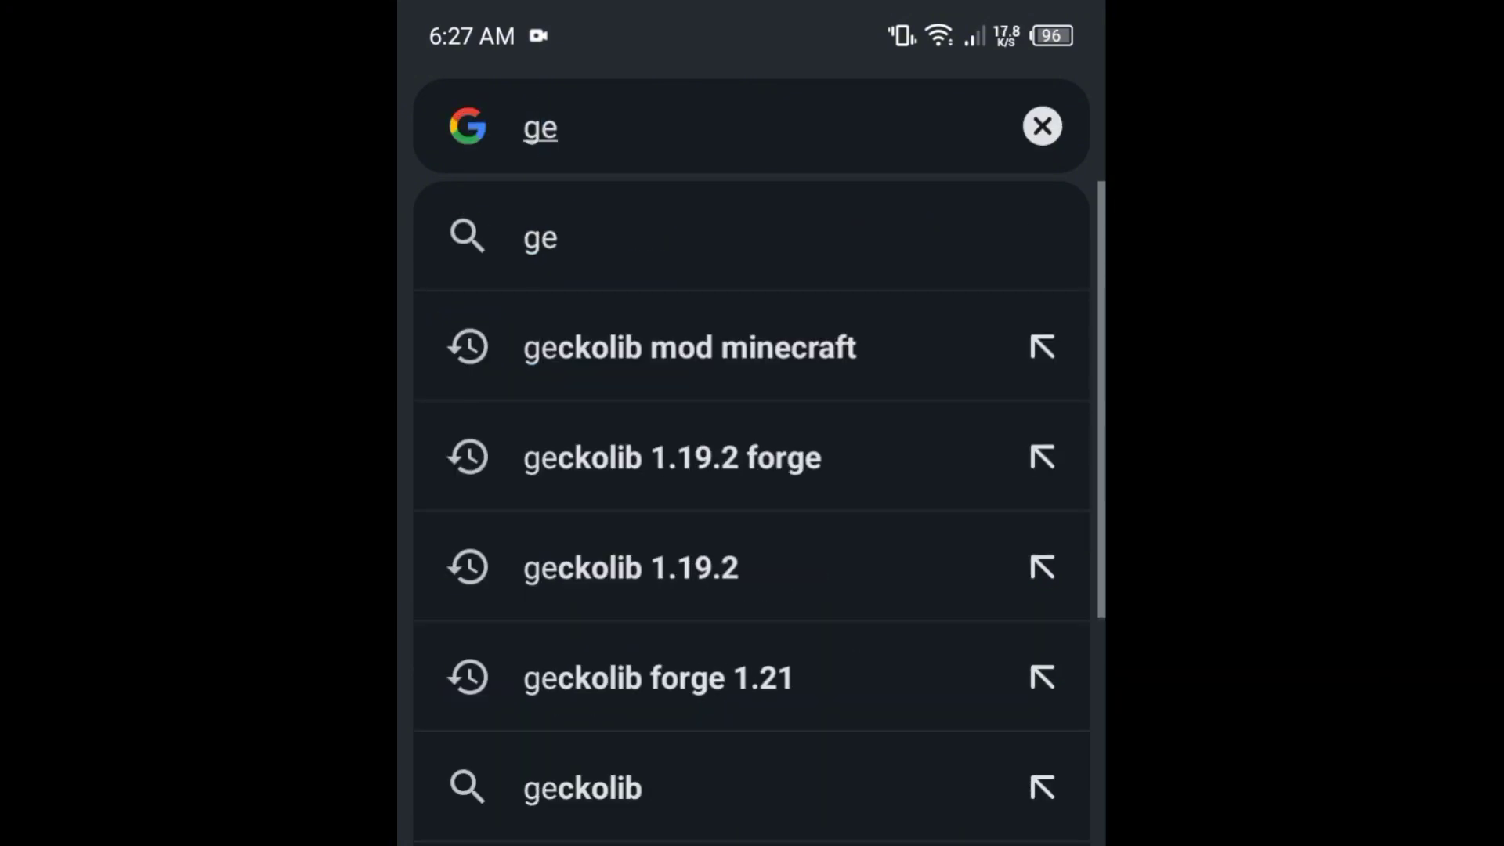
type("cko lib 1.19.")
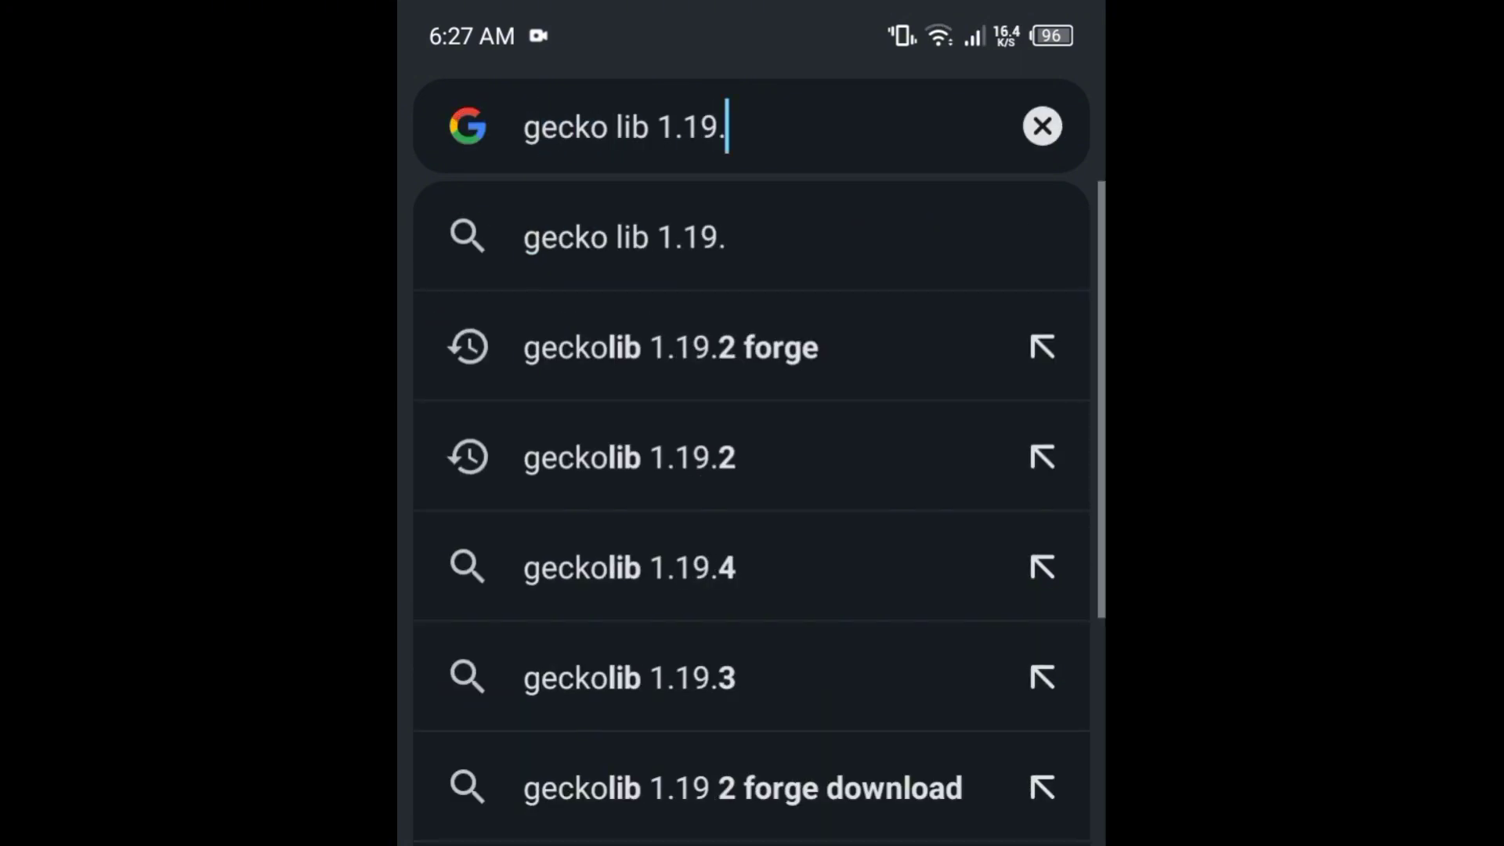
type("2 forge")
key("Return")
scroll(715, 209, "down", 5)
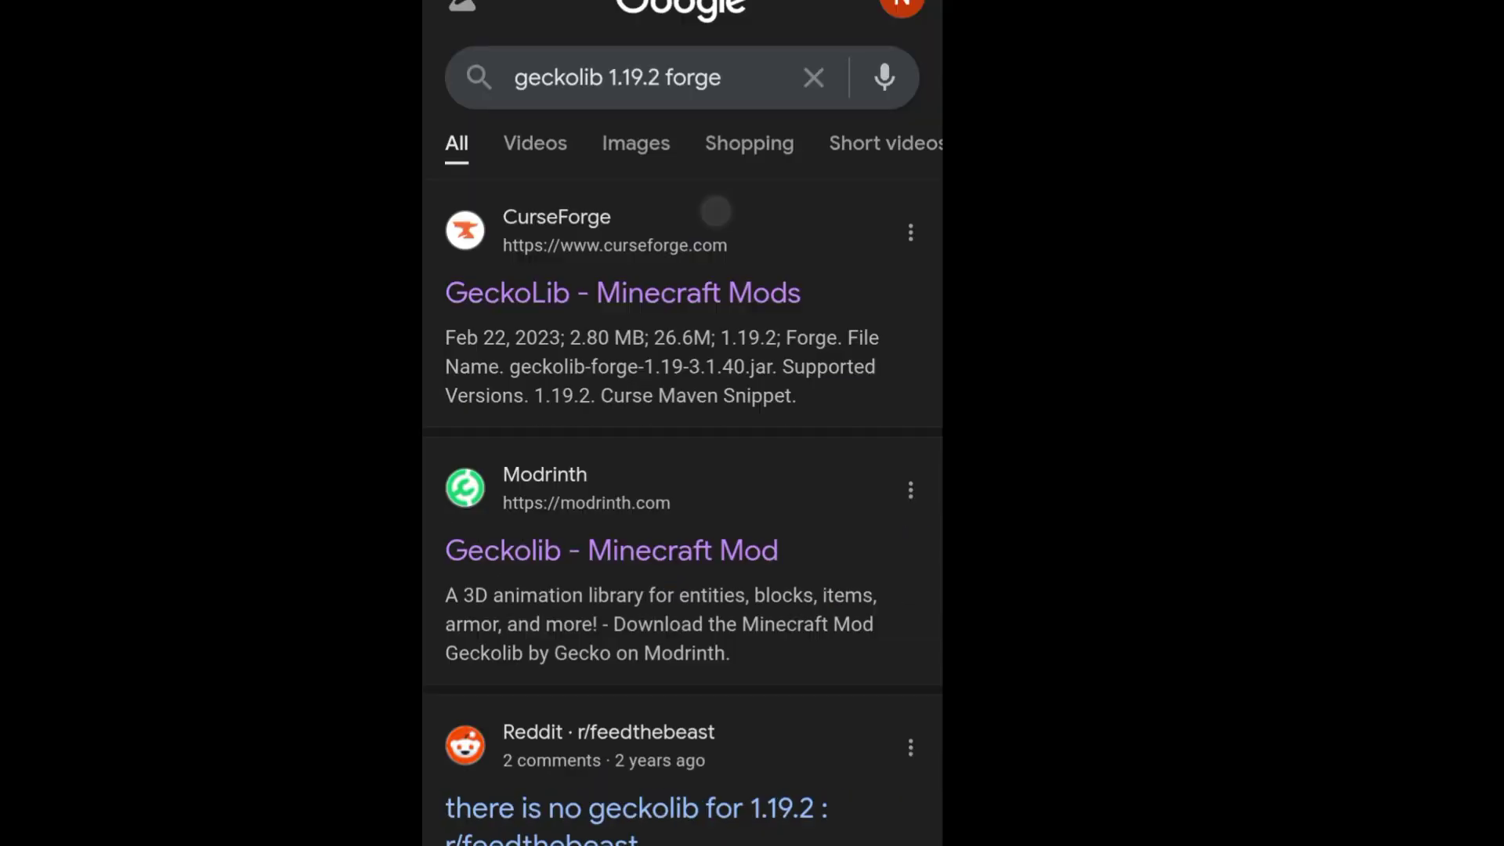
scroll(554, 449, "down", 3)
scroll(475, 226, "down", 10)
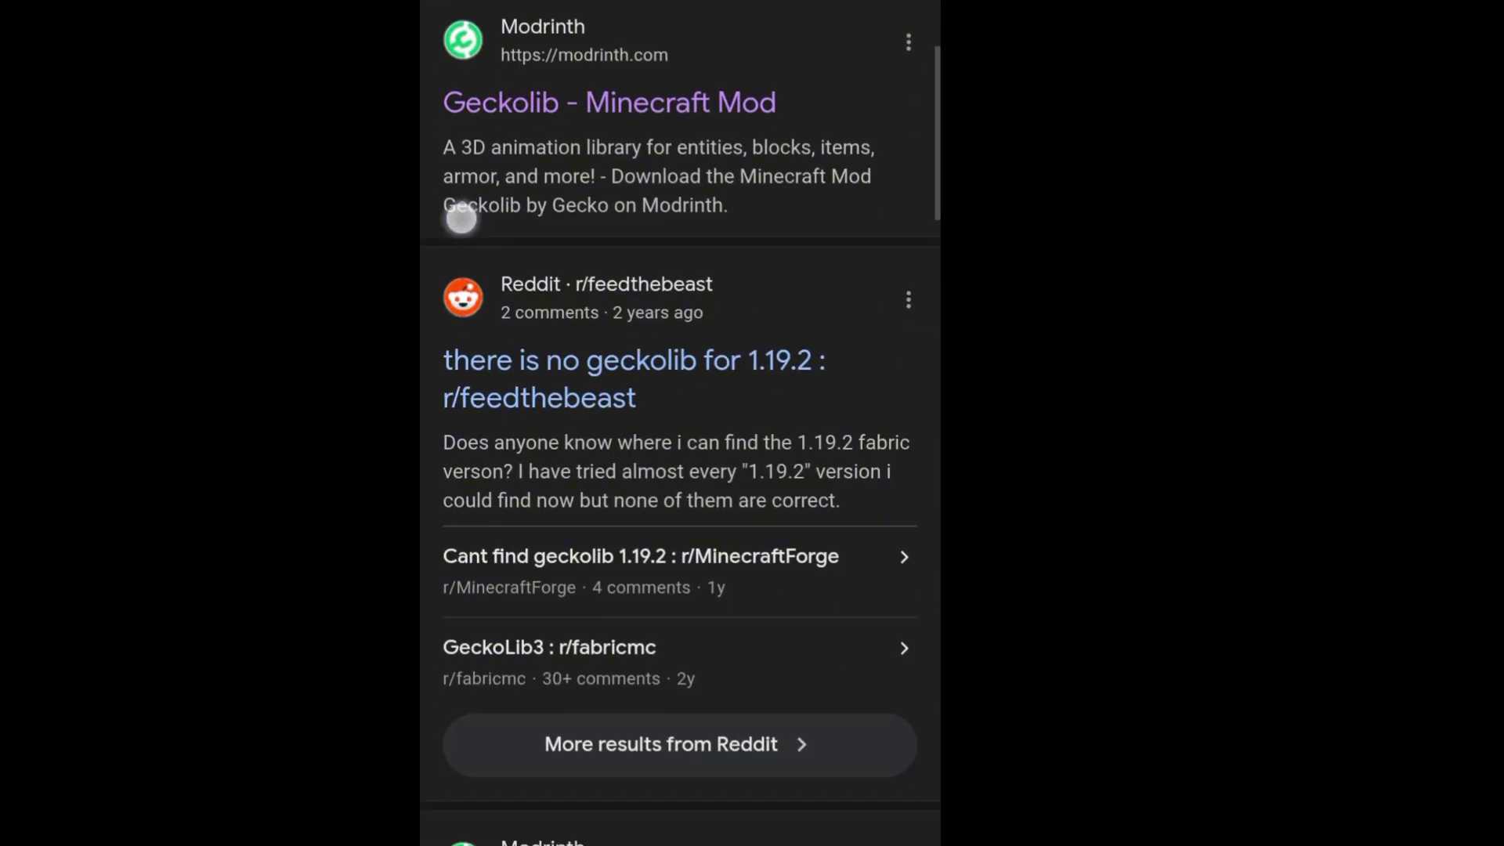
scroll(479, 241, "up", 3)
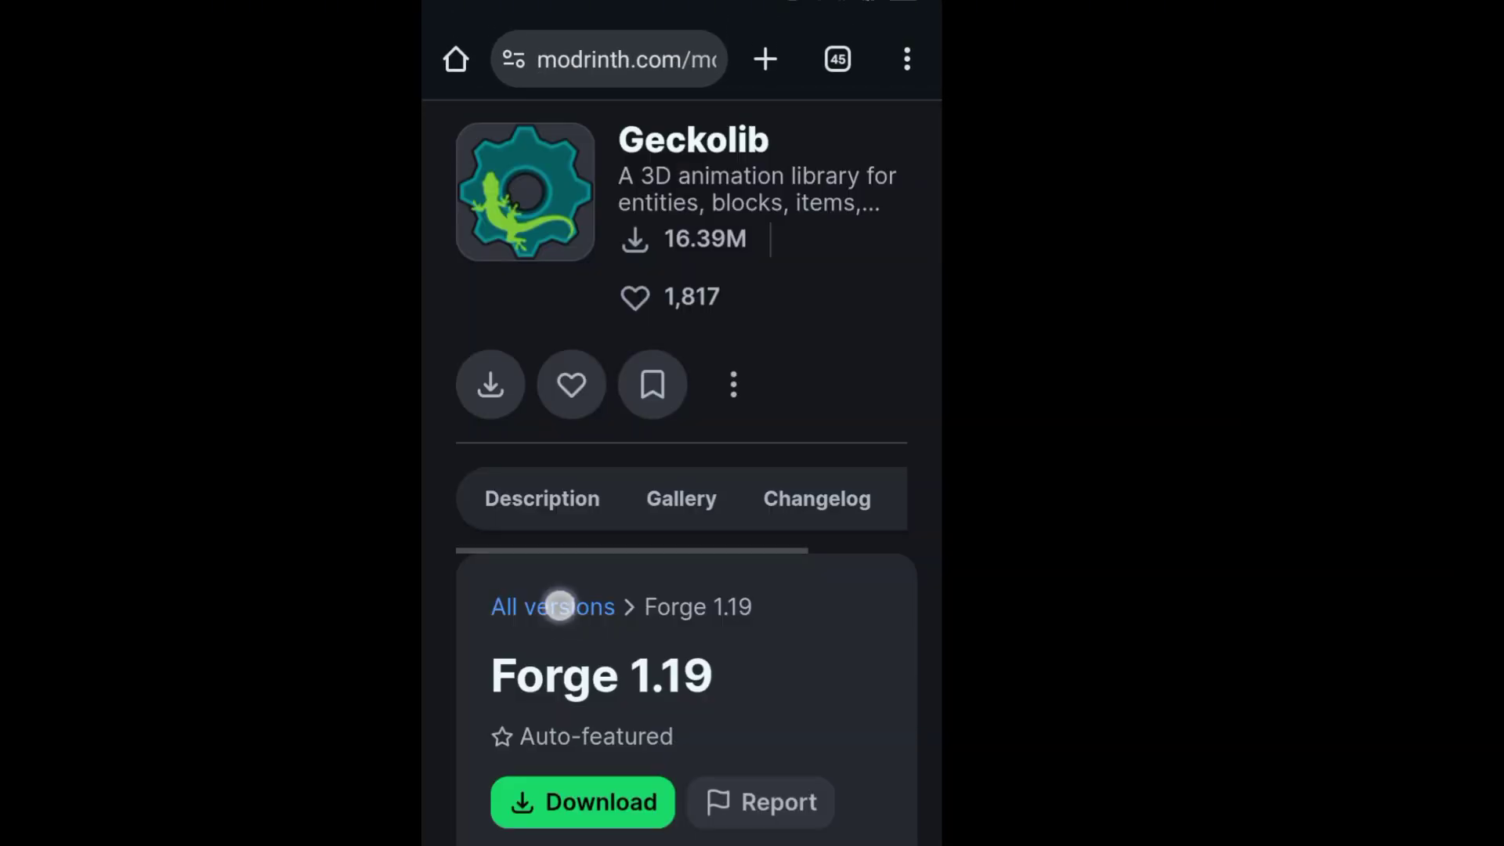
scroll(559, 605, "down", 3)
scroll(571, 584, "down", 3)
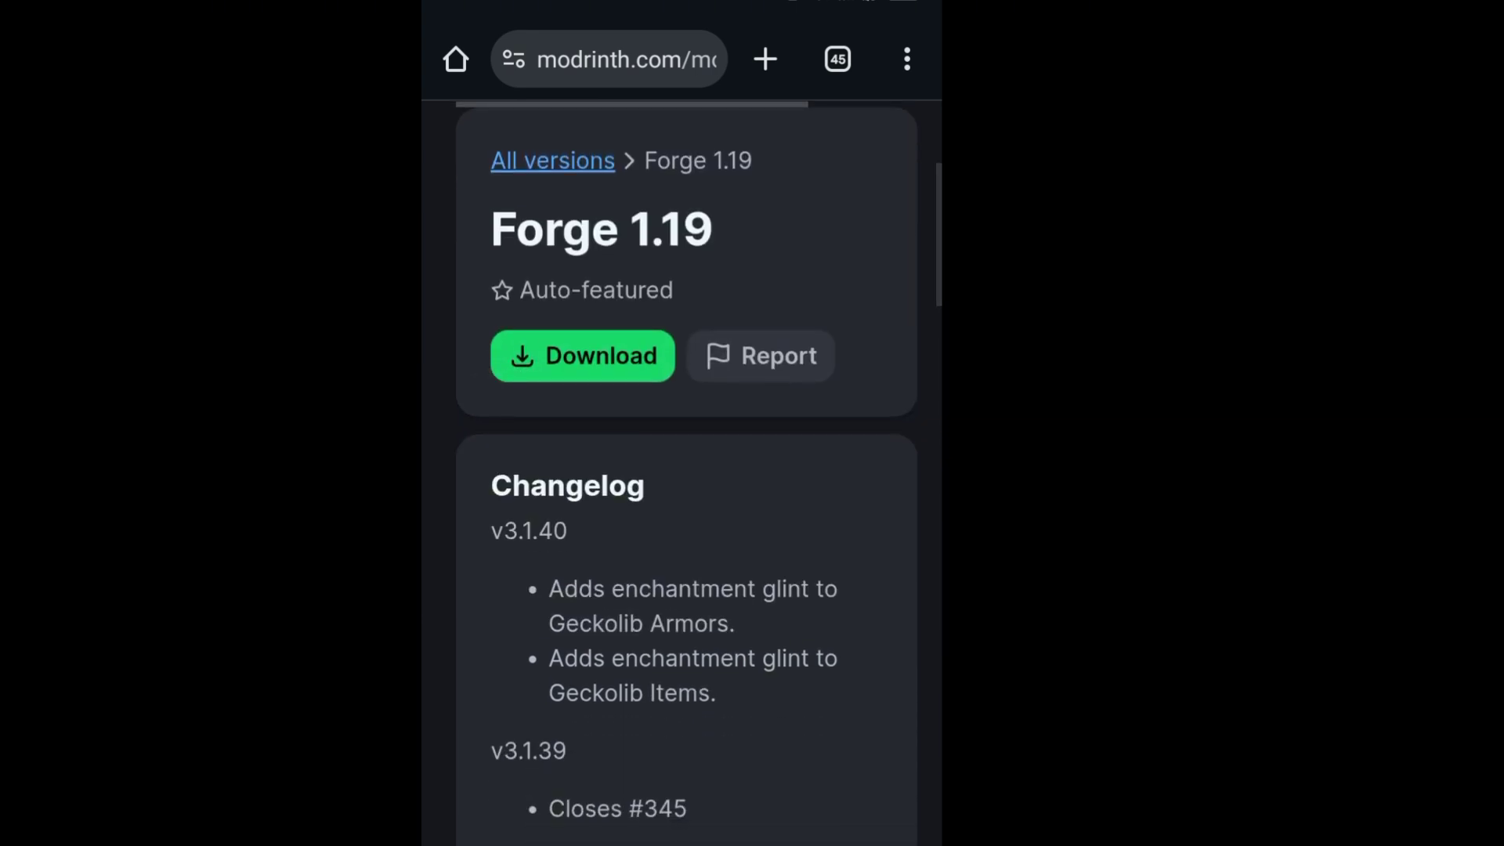
scroll(561, 594, "up", 2)
Step: Download geckolib-forge-1.19-3.1.40.jar (2.80 MB) and confirm the download
left_click(613, 509)
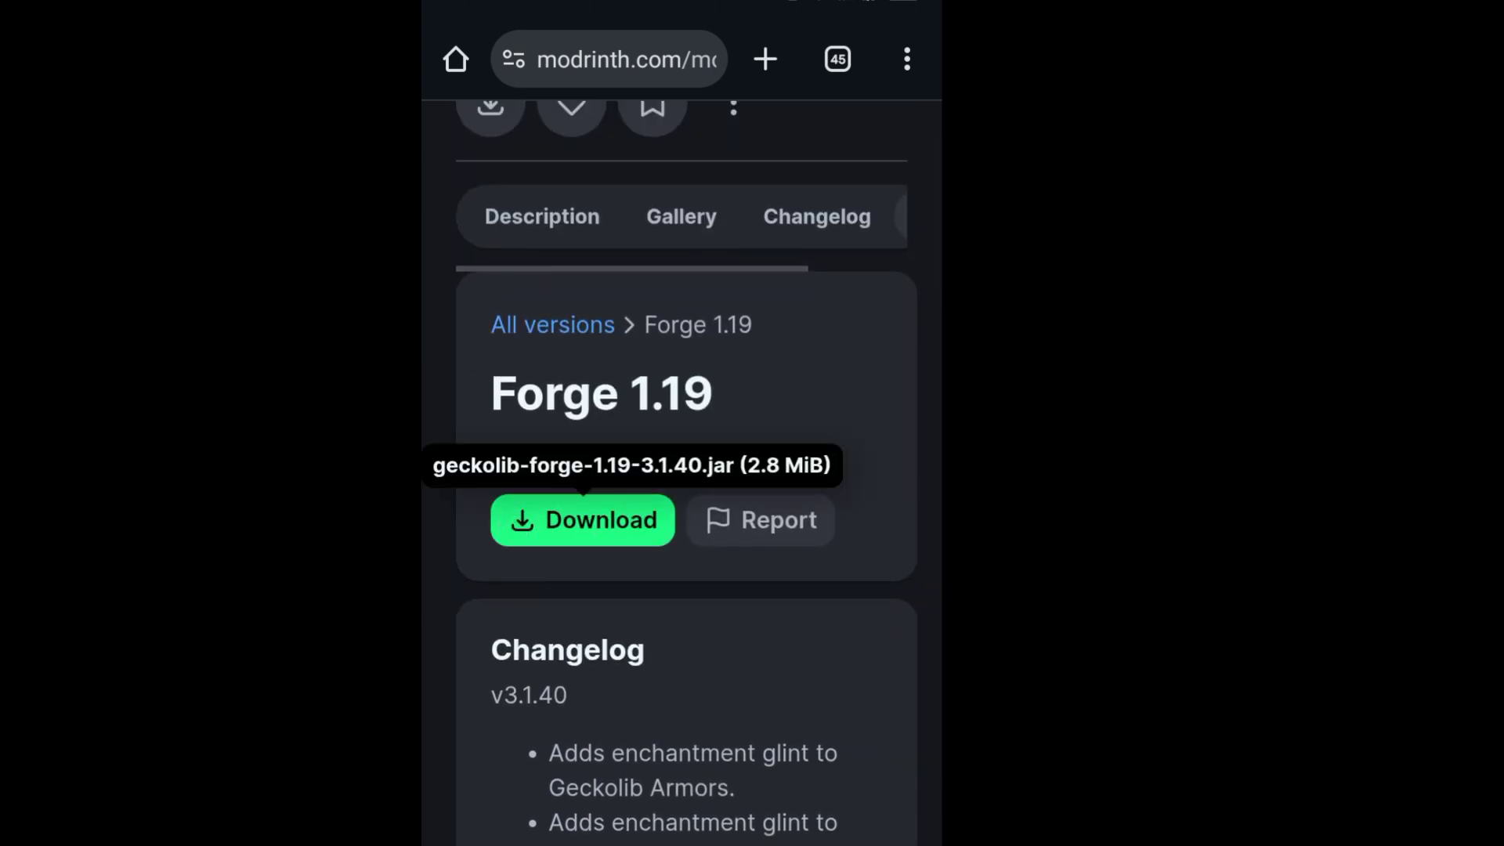
left_click(587, 520)
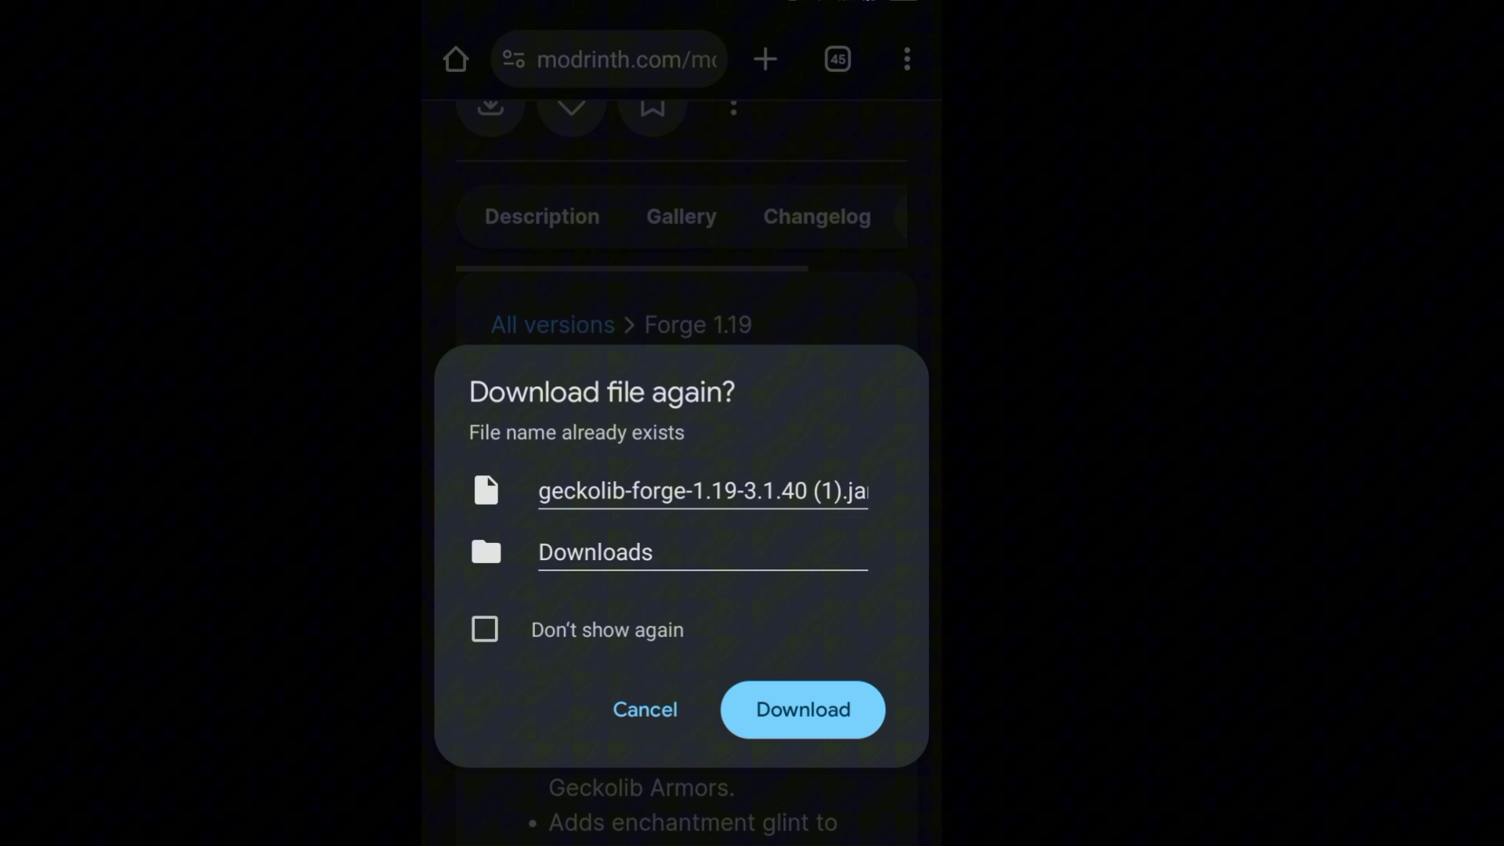
left_click(782, 719)
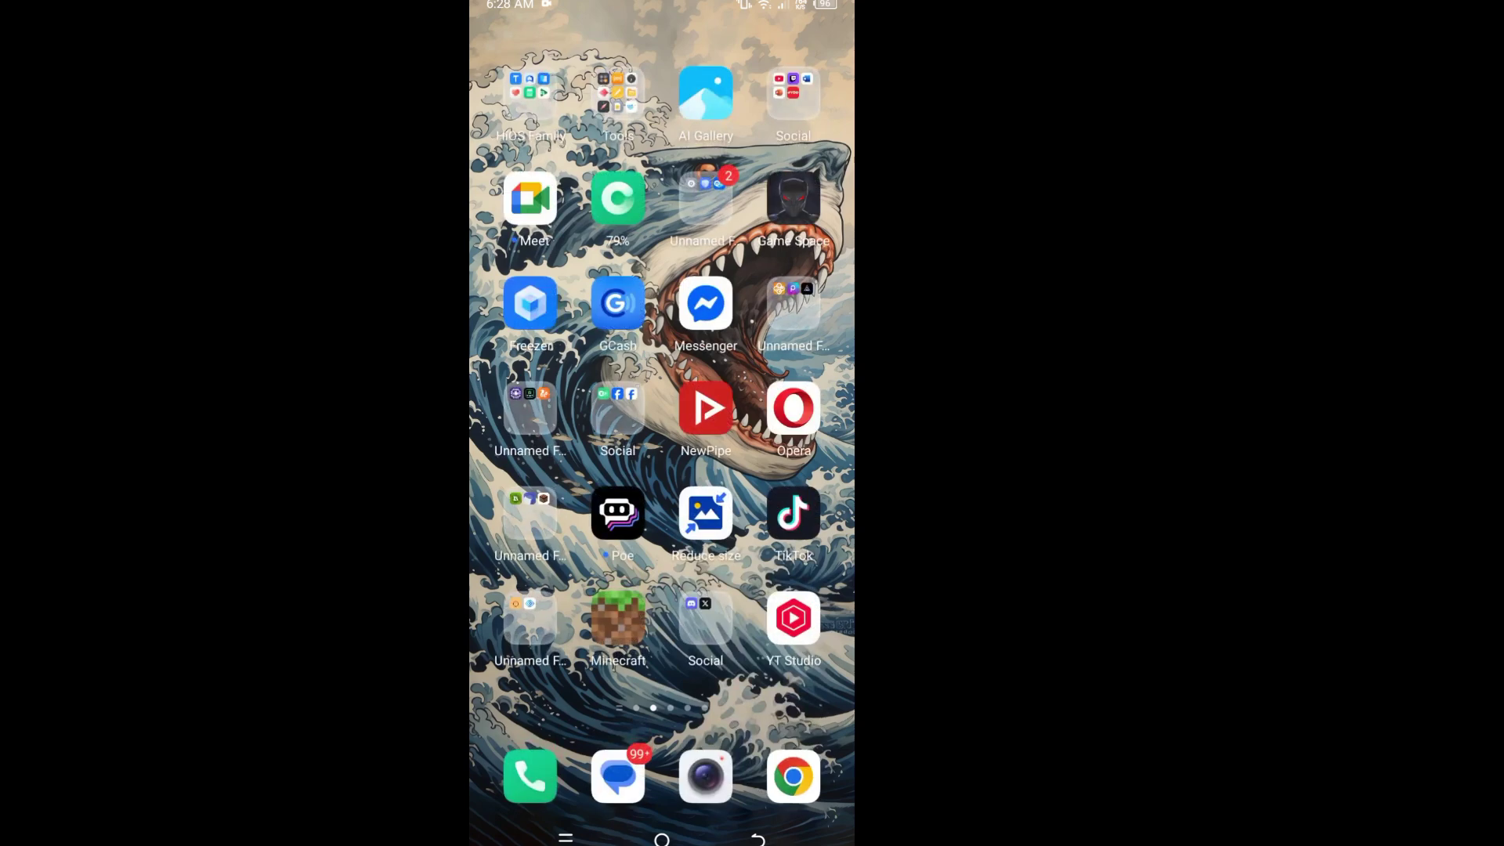
Step: Open the home-screen folder with ZArchiver, Shizuku and PojavLauncher, and drag Shizuku out
left_click(530, 513)
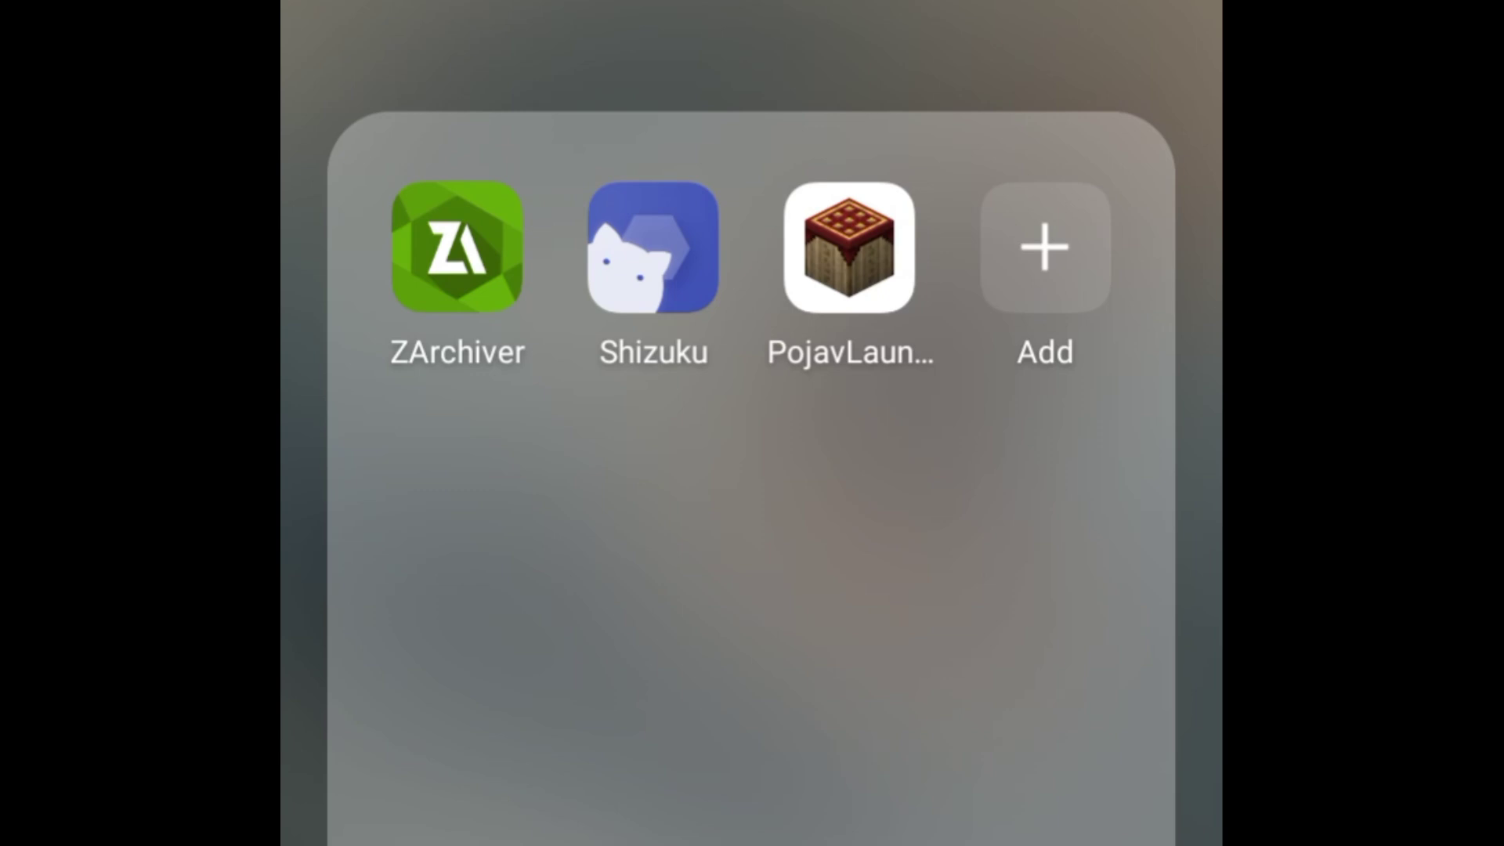
mouse_move(638, 191)
left_mouse_down()
mouse_move(637, 407)
mouse_move(611, 393)
mouse_move(665, 228)
mouse_move(566, 195)
left_mouse_up()
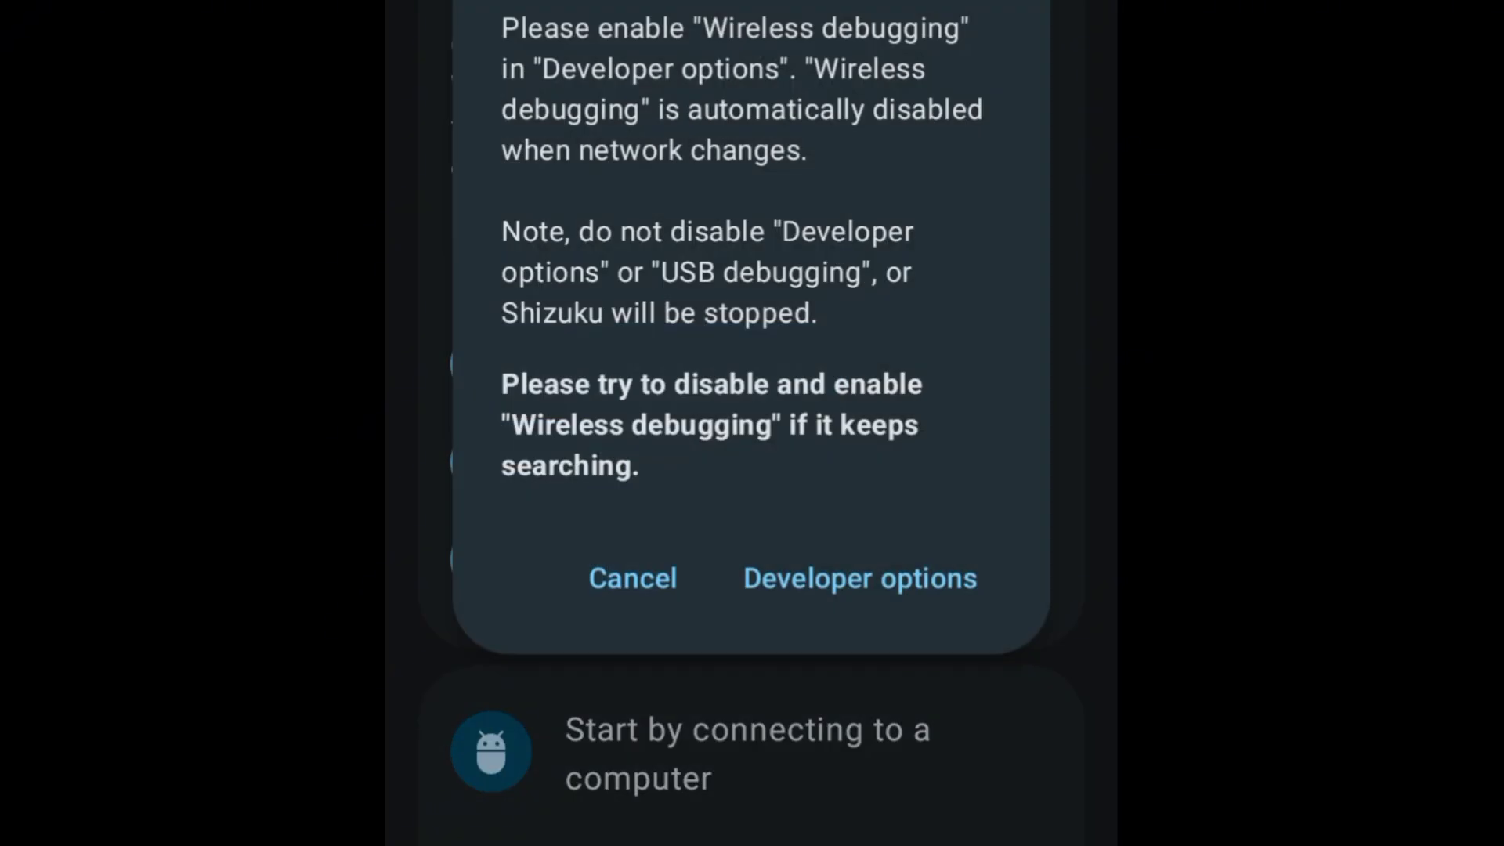
Step: Start Shizuku, then turn on Wireless debugging in Developer options and allow this network
left_click(811, 578)
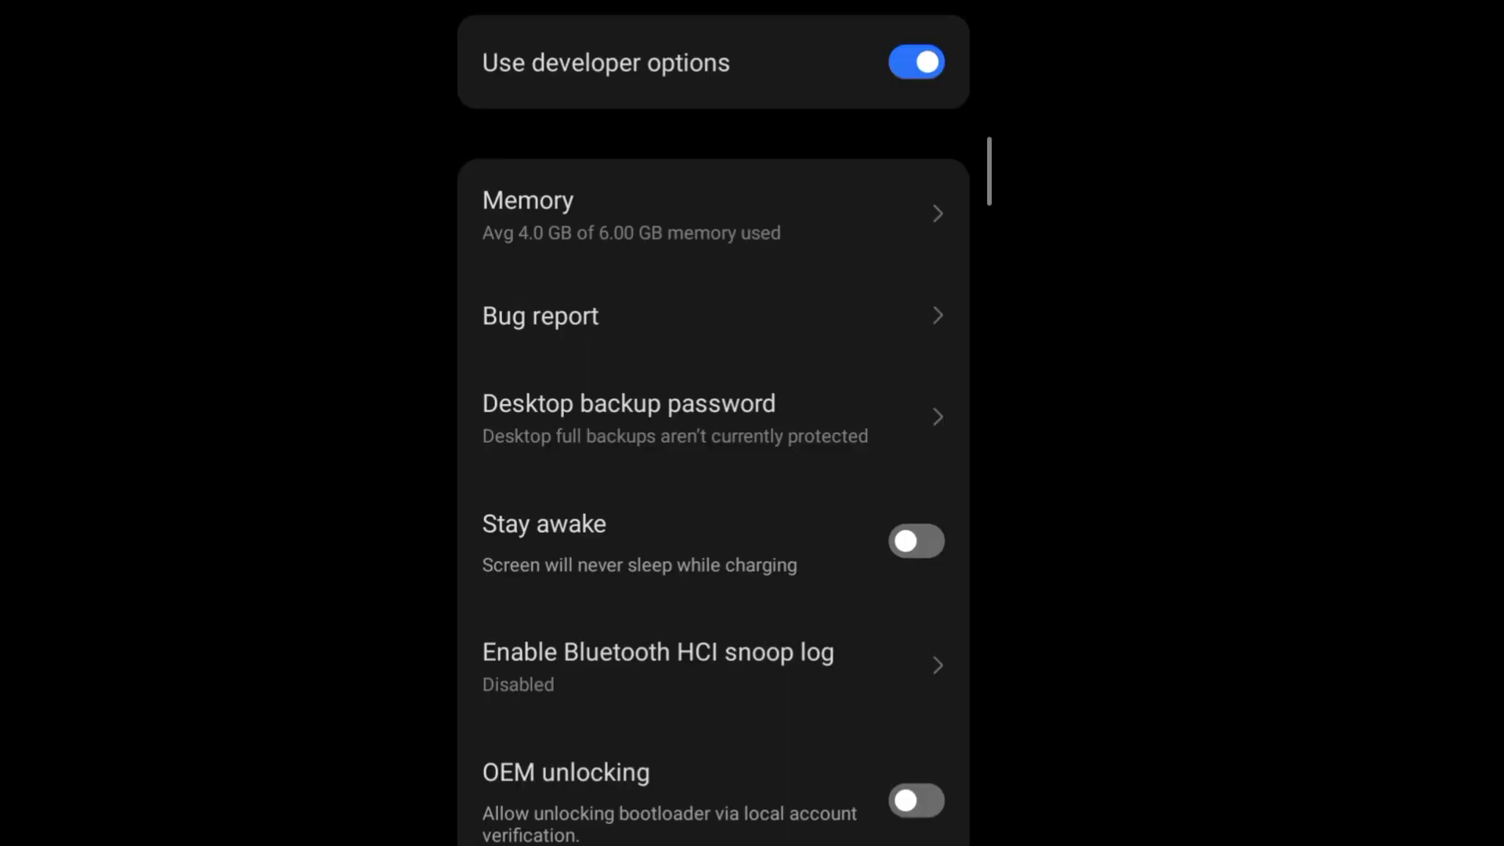
mouse_move(557, 654)
left_mouse_down()
mouse_move(638, 494)
mouse_move(480, 369)
mouse_move(478, 311)
left_mouse_up()
mouse_move(581, 614)
left_mouse_down()
mouse_move(493, 369)
mouse_move(514, 366)
mouse_move(549, 230)
mouse_move(548, 157)
left_mouse_up()
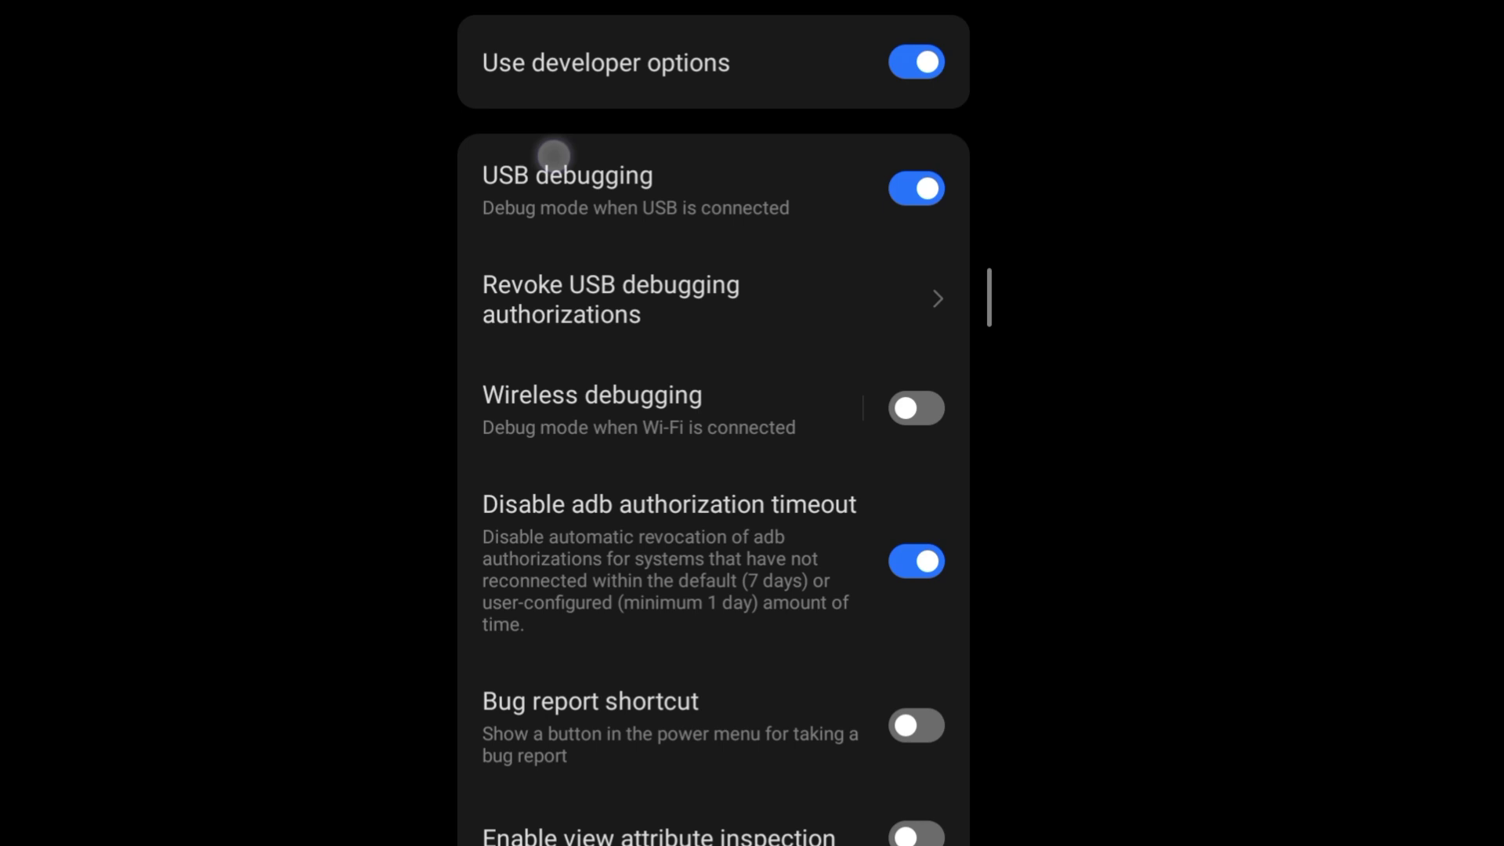
left_click_drag(683, 404, 777, 415)
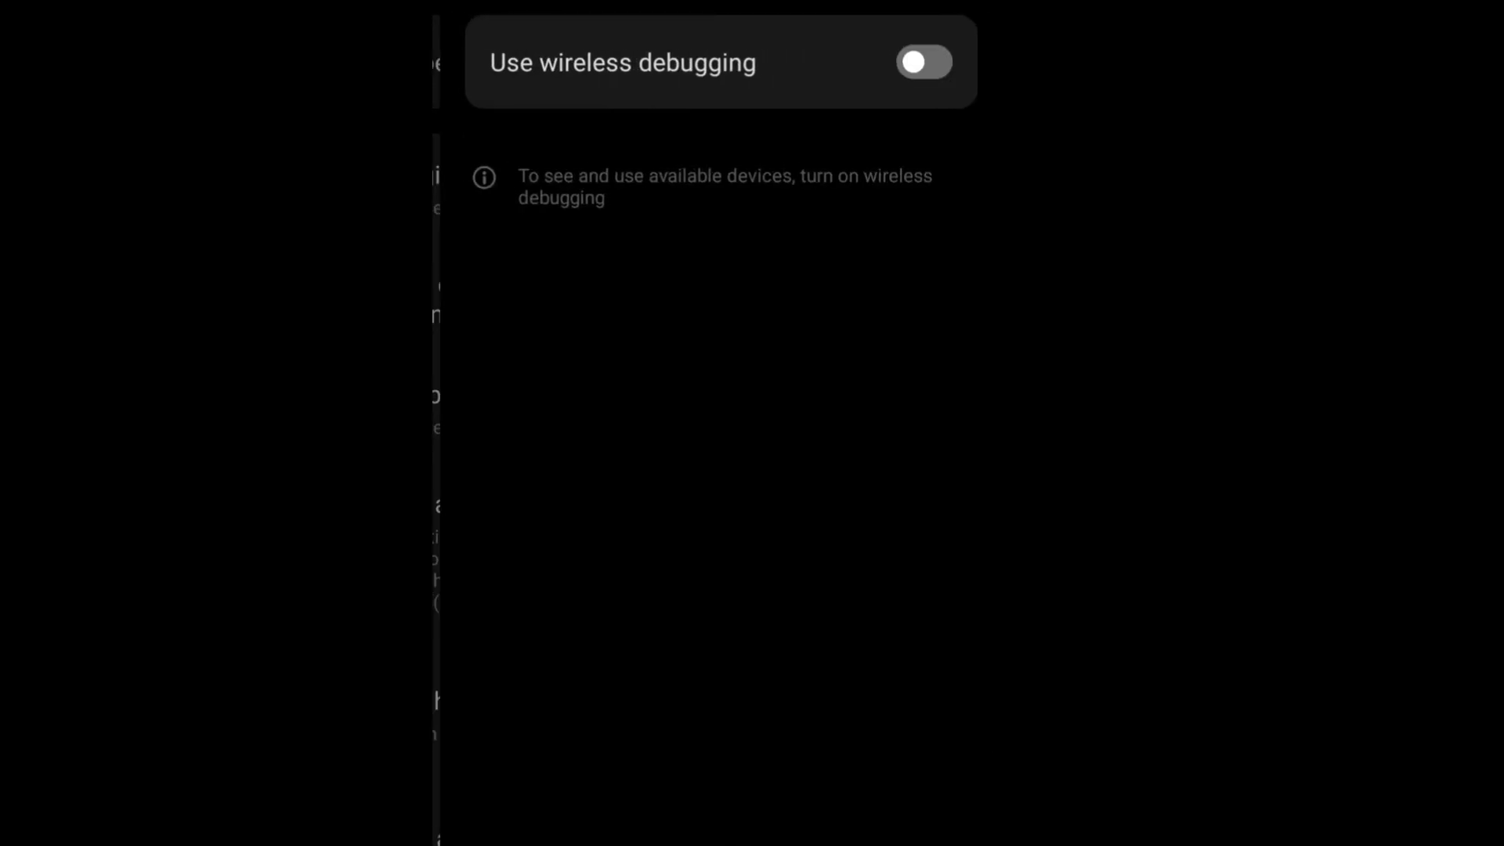
key("Escape")
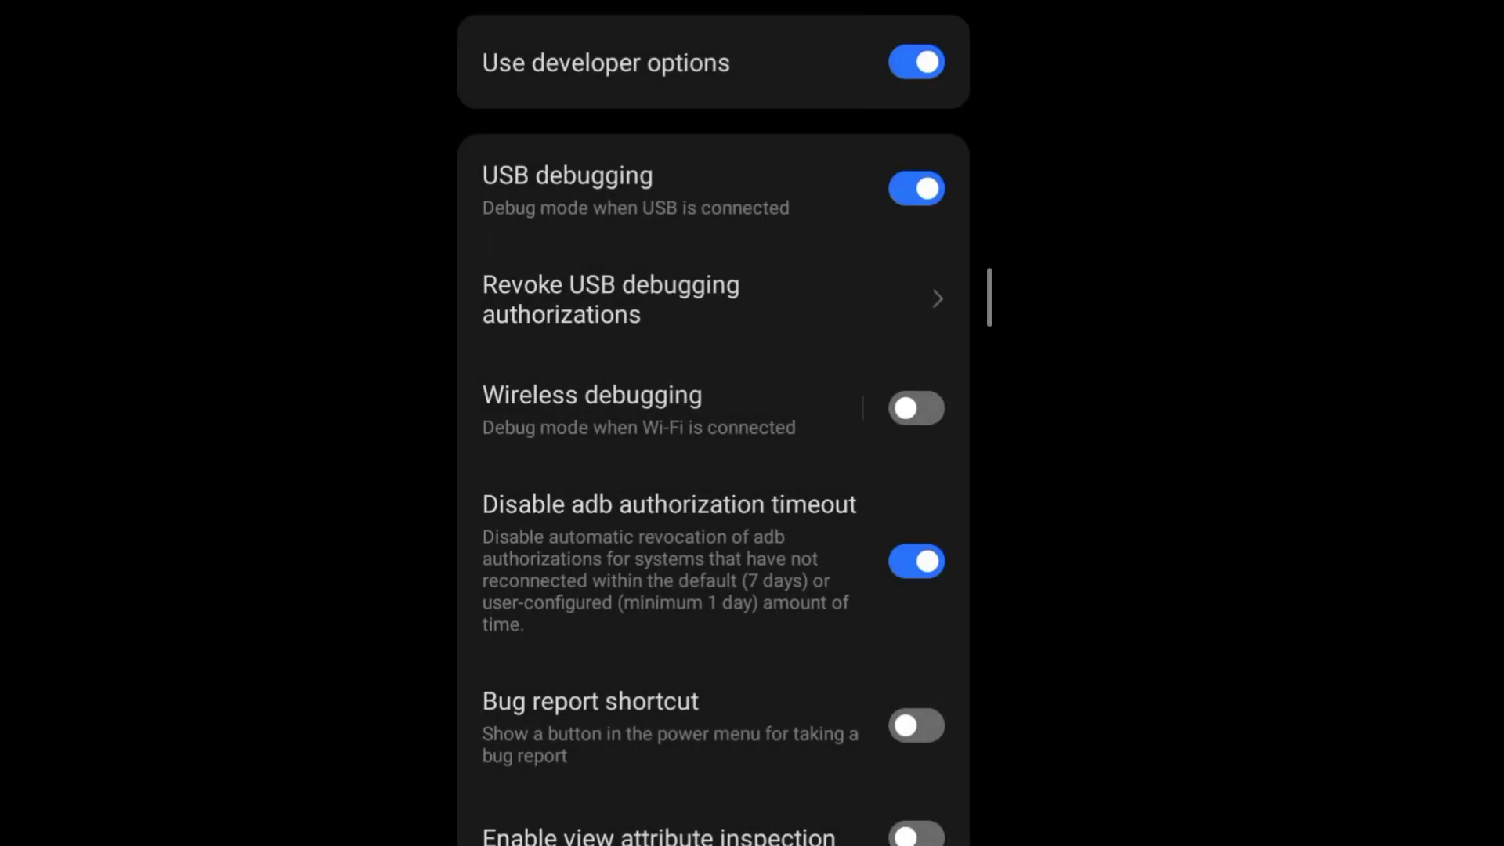
left_click(919, 419)
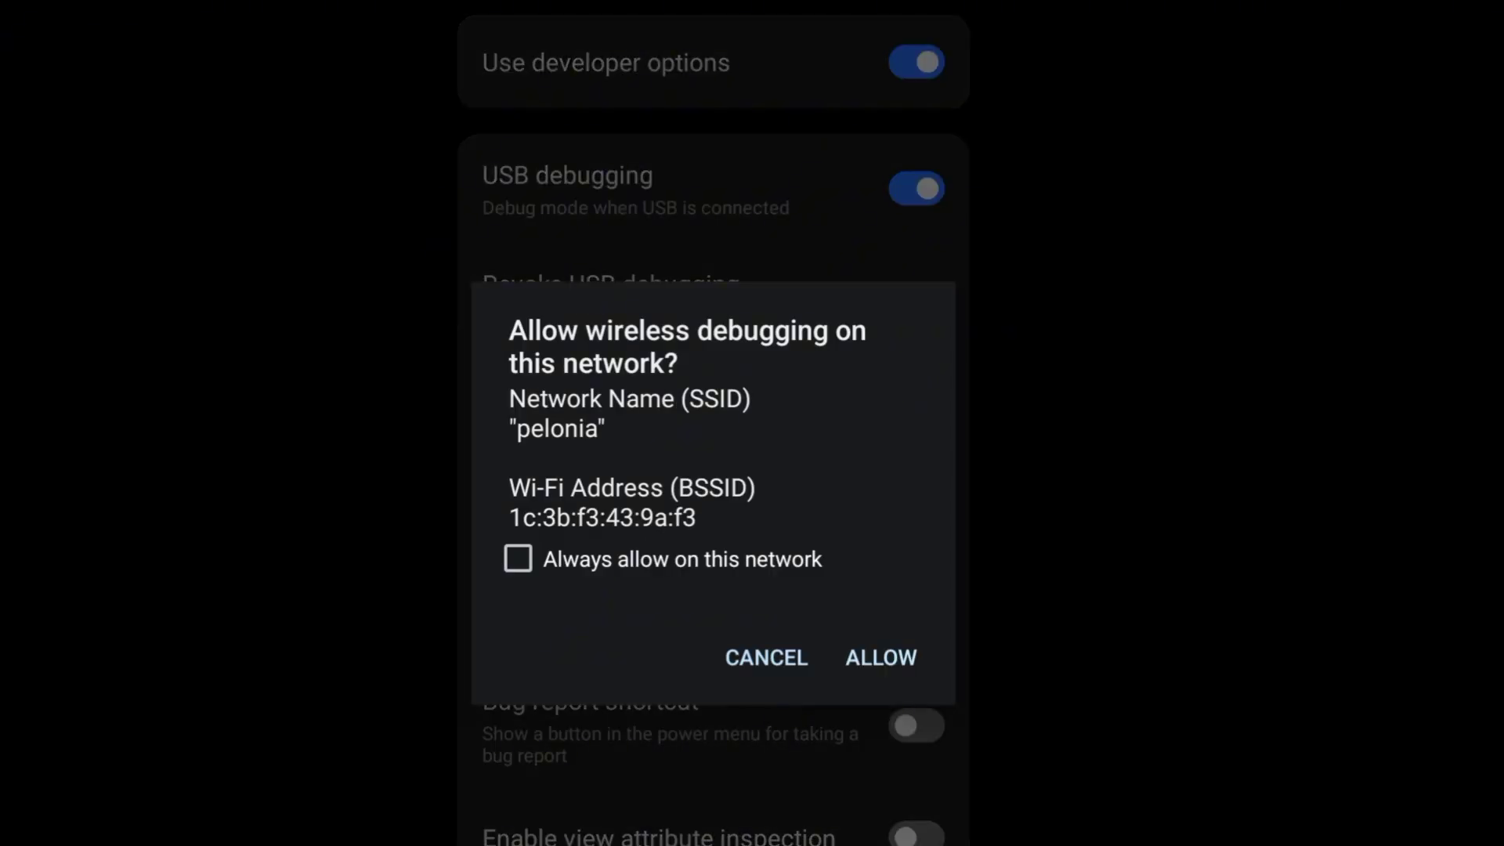
left_click(860, 658)
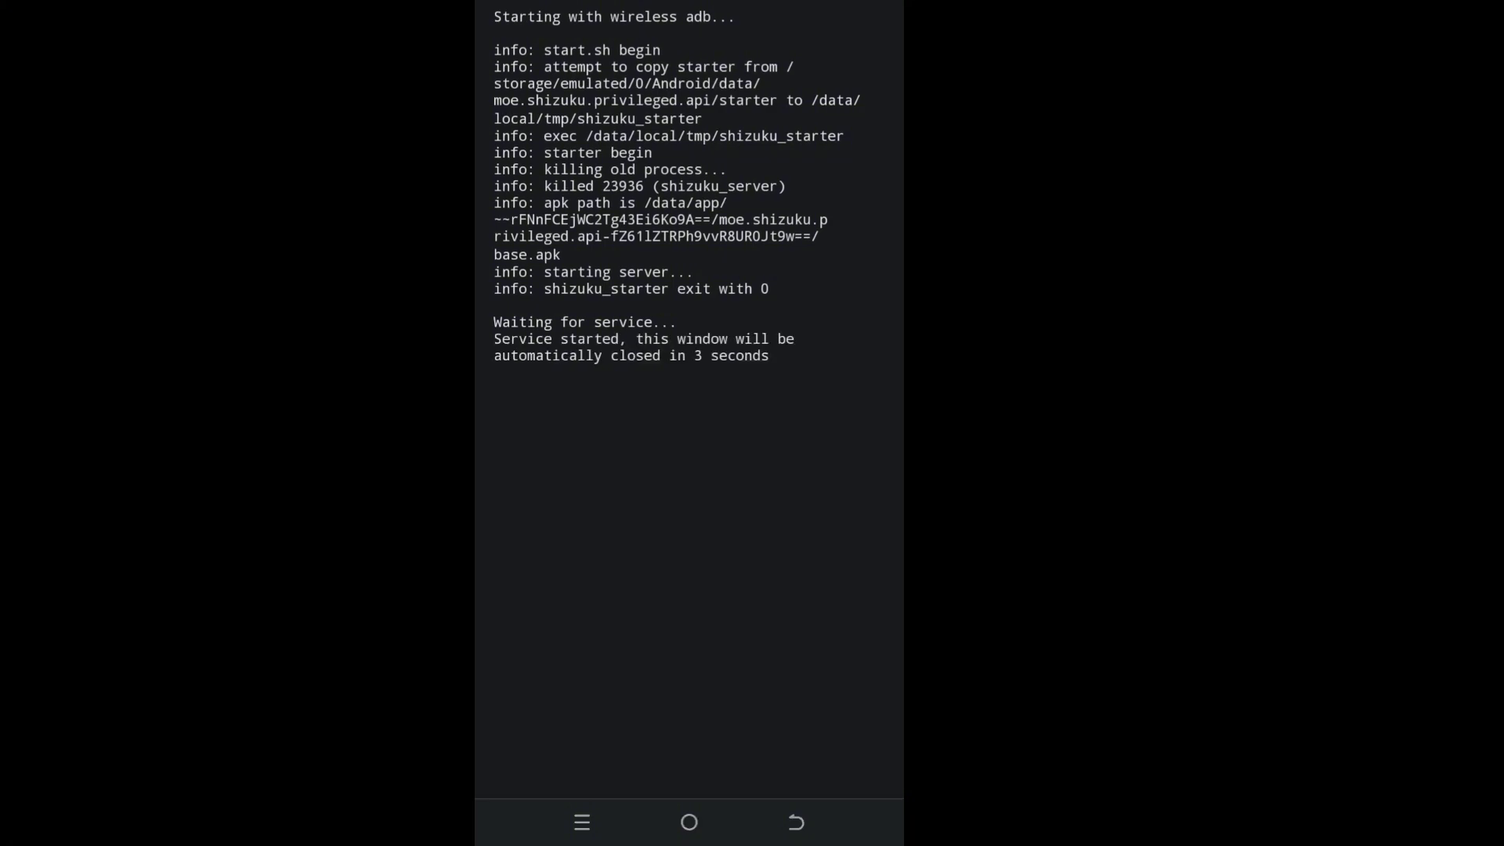
Step: Verify Shizuku is running version 13.5 via adb, then go to the home screen
scroll(689, 423, "up", 3)
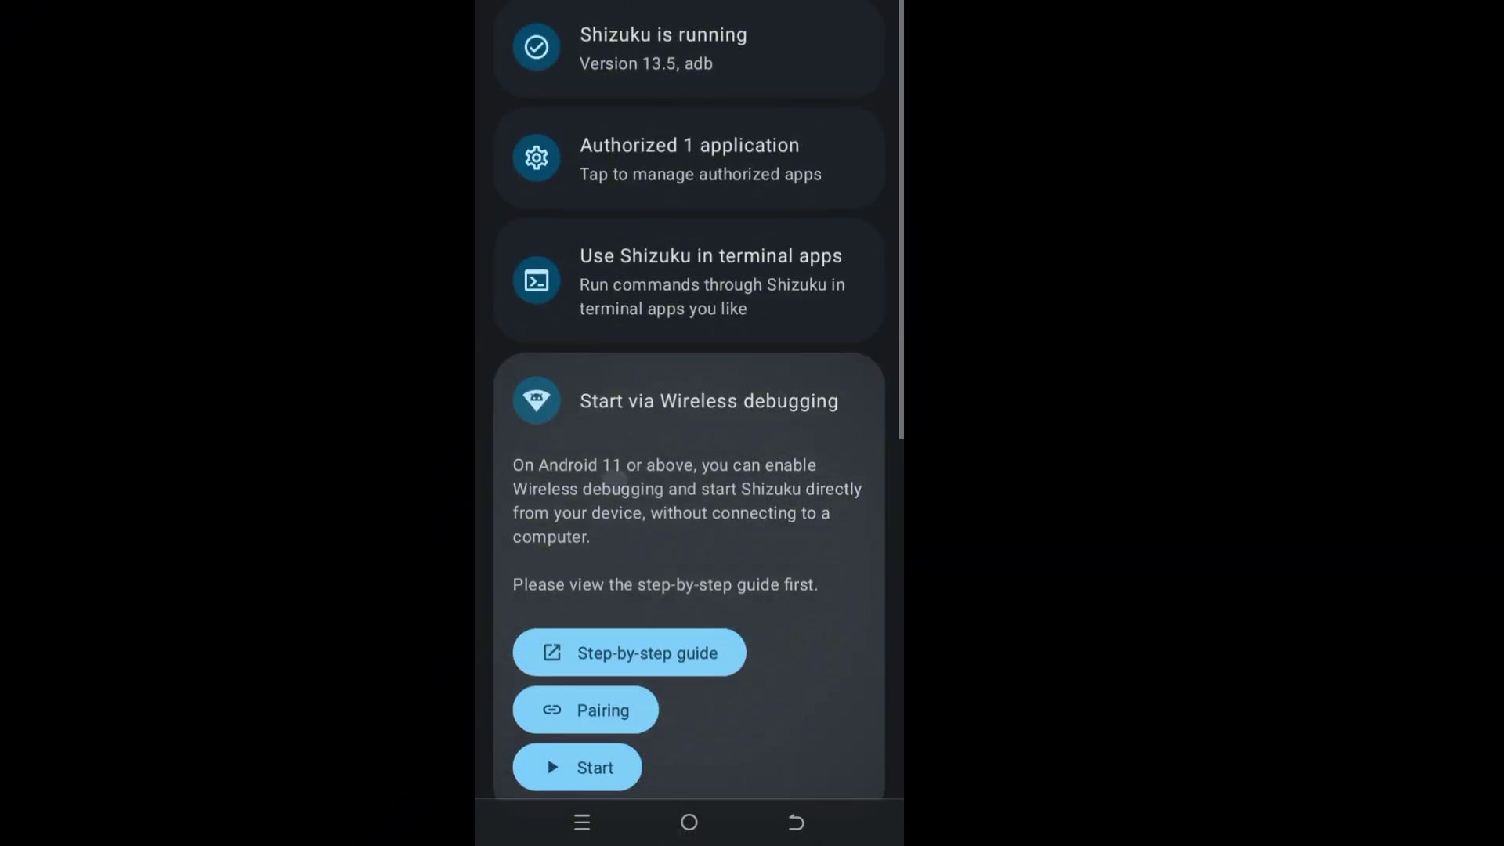
left_click_drag(591, 251, 597, 58)
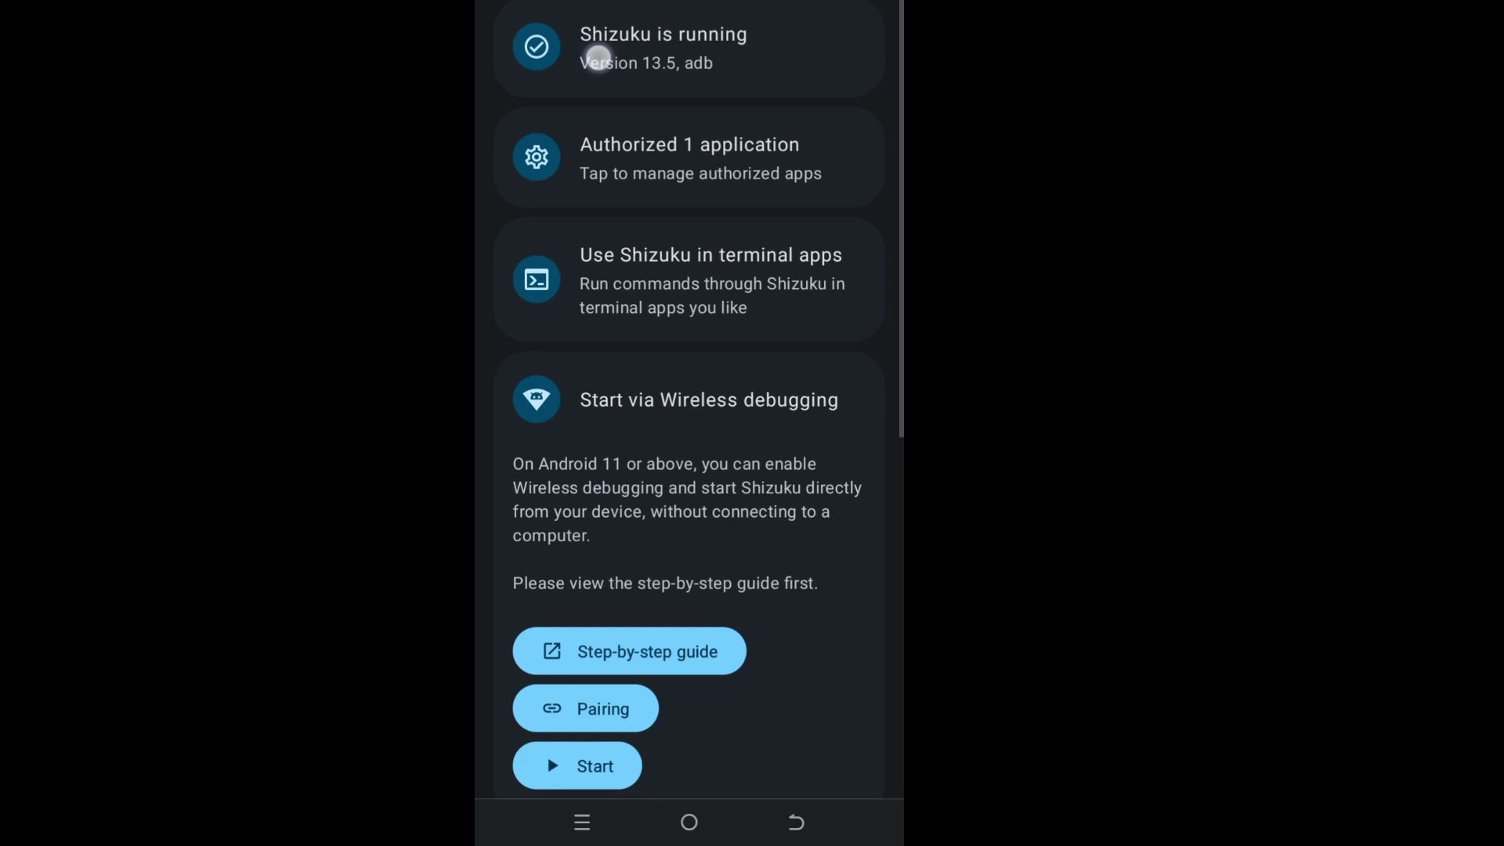
left_click(577, 68)
left_click(689, 821)
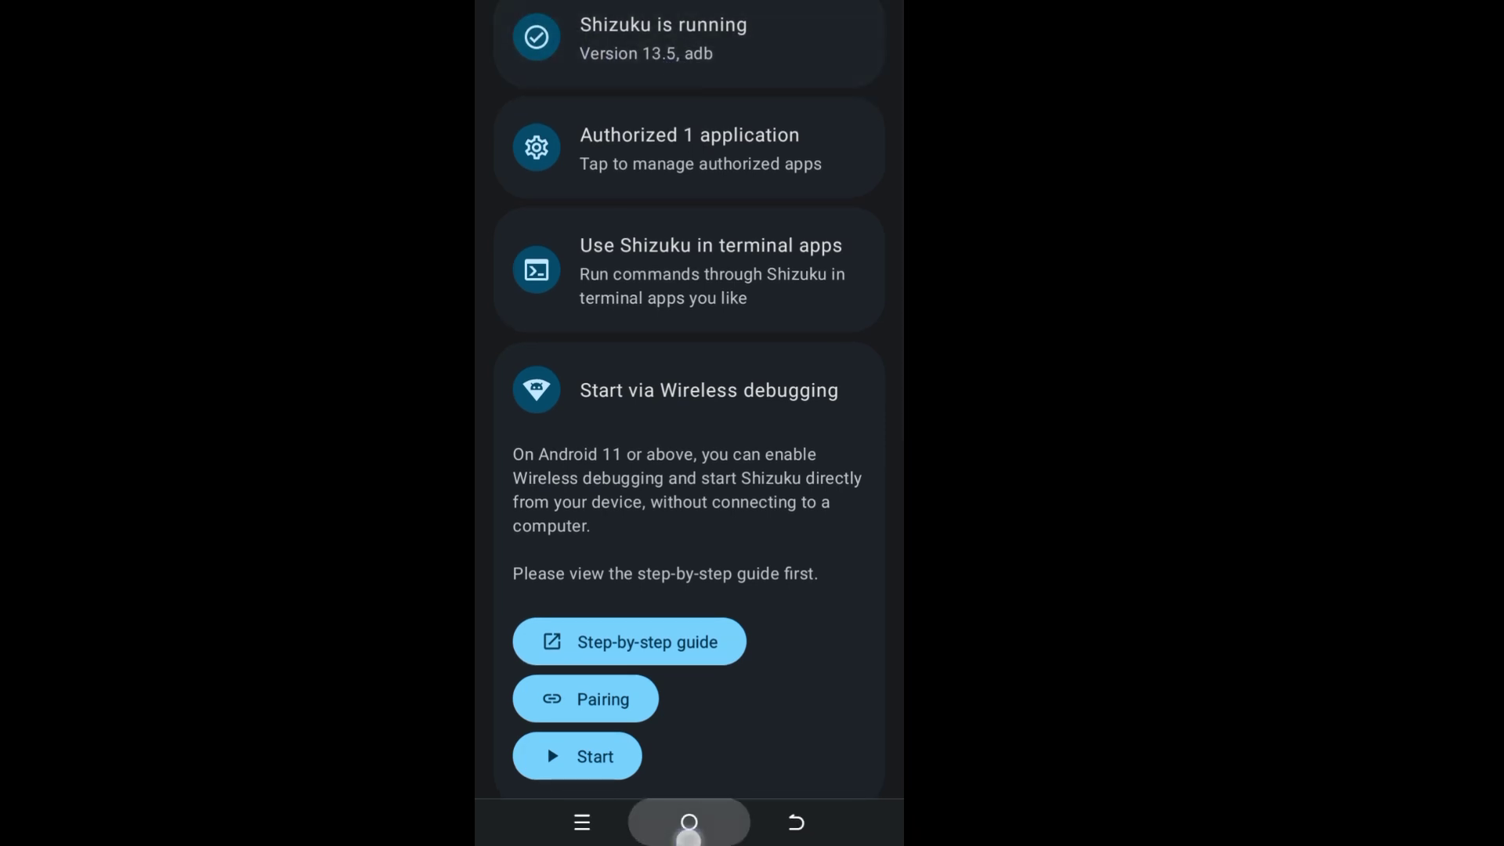
Step: In ZArchiver's Download folder, search for 'geckolib' and cut geckolib-forge-1.19-3.1.40.jar
left_click(526, 198)
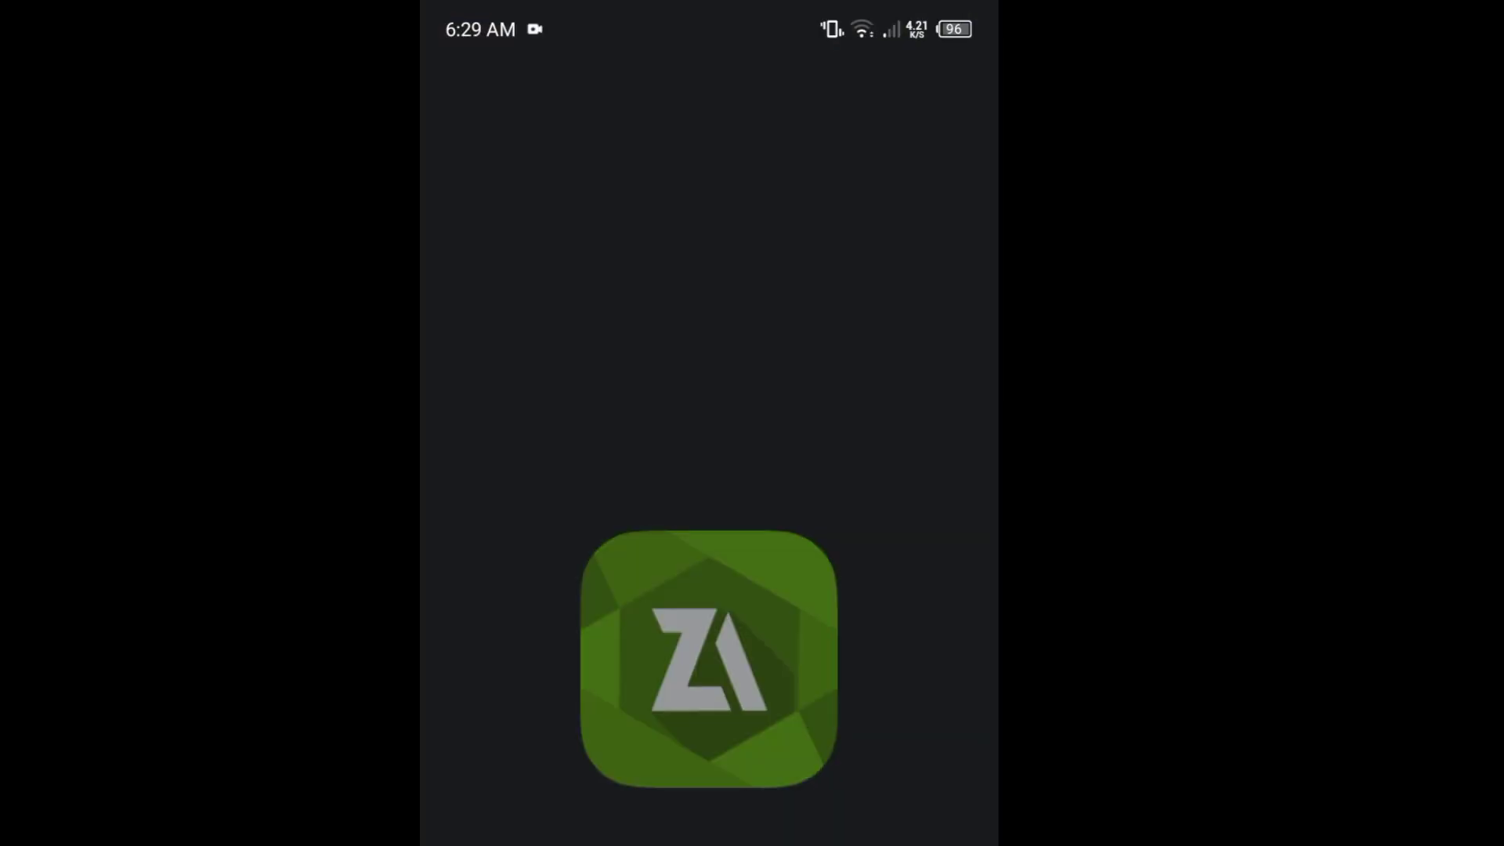
scroll(520, 806, "down", 15)
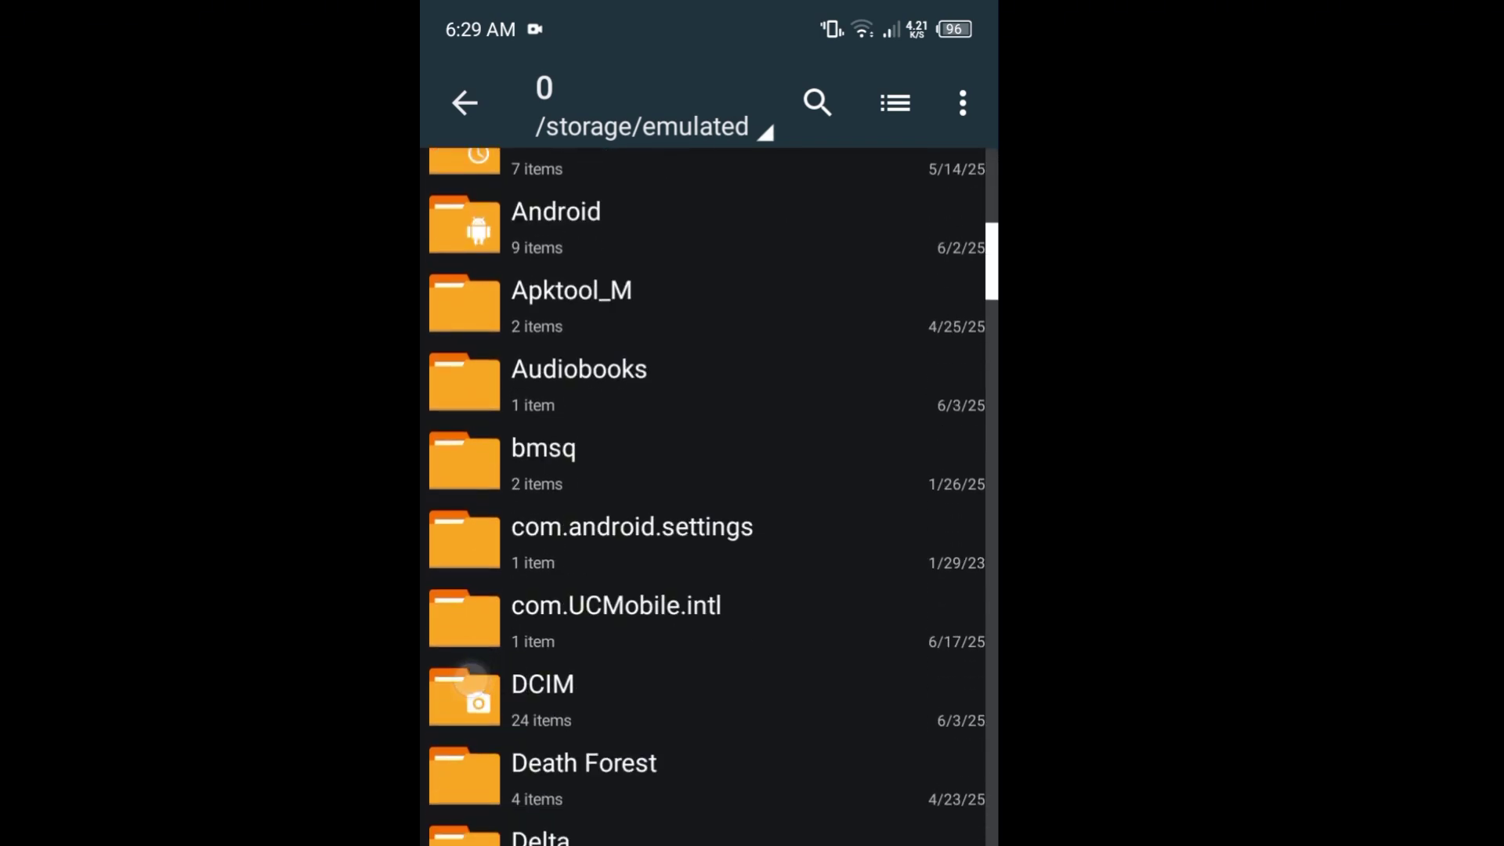
left_click(637, 738)
type("geckolib")
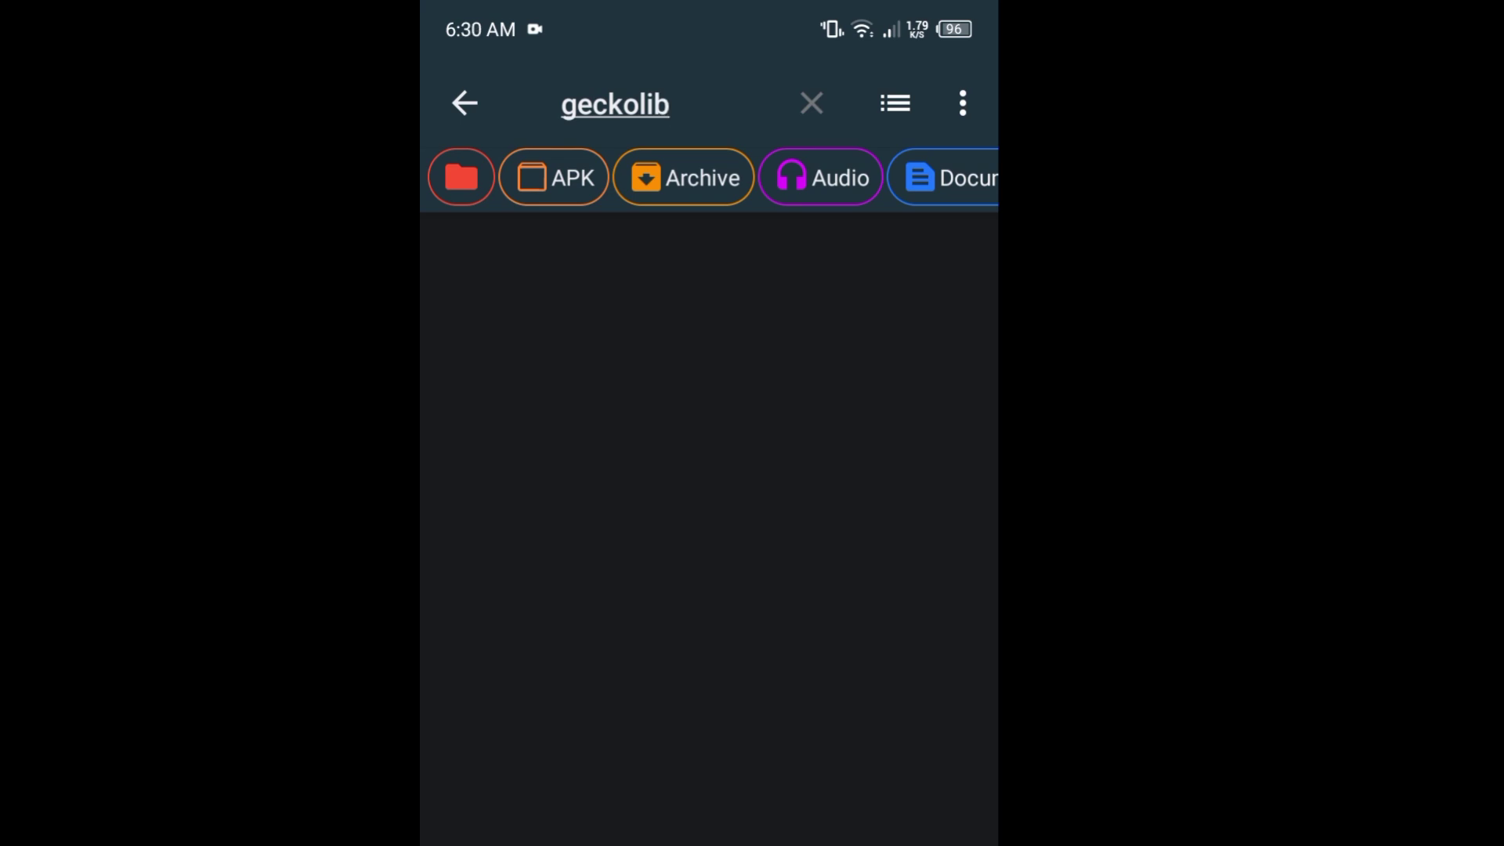
key("Return")
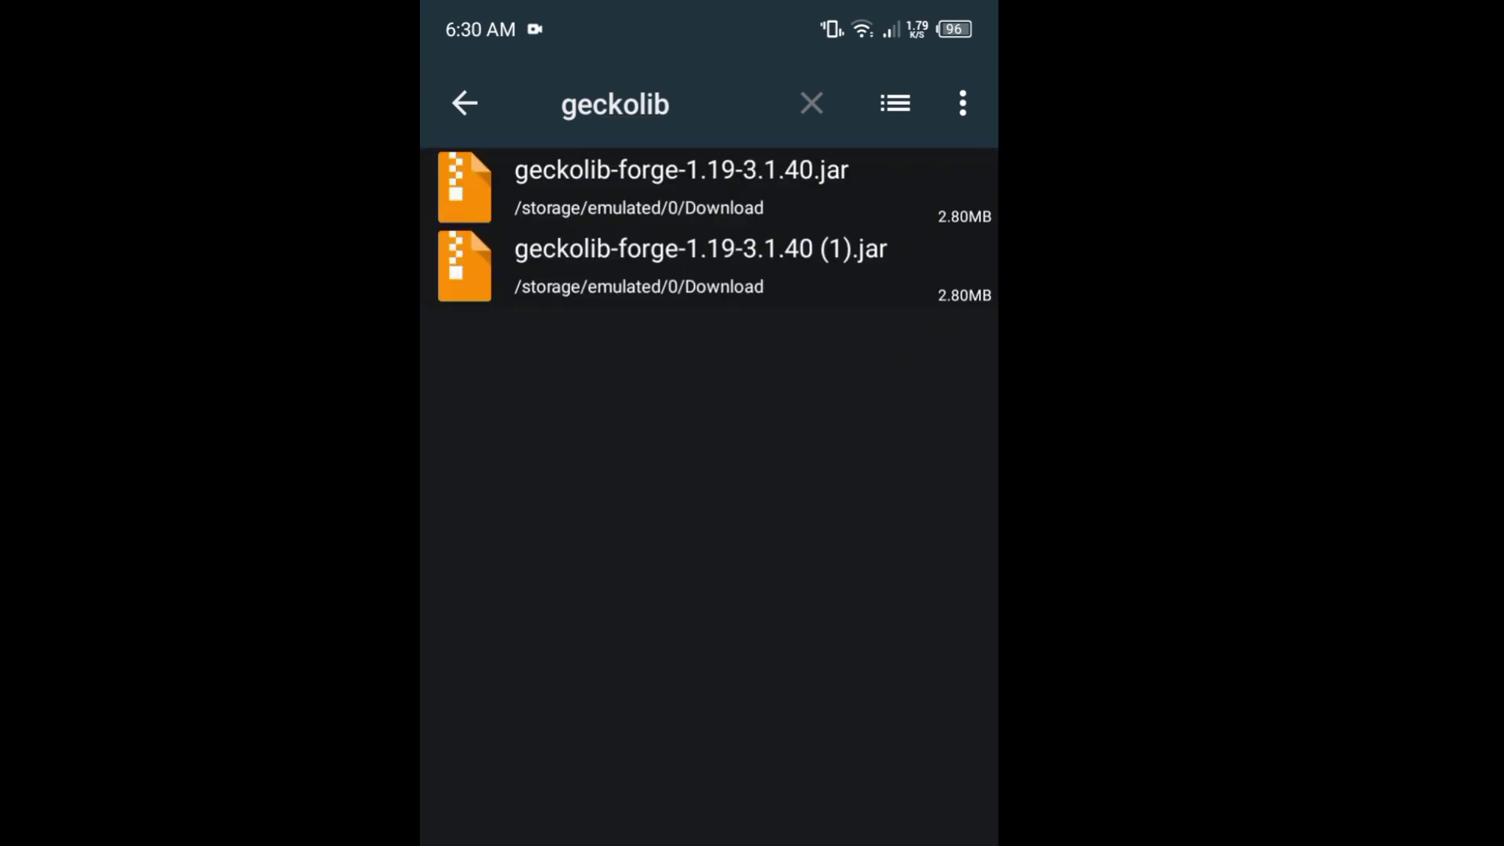
left_click(600, 173)
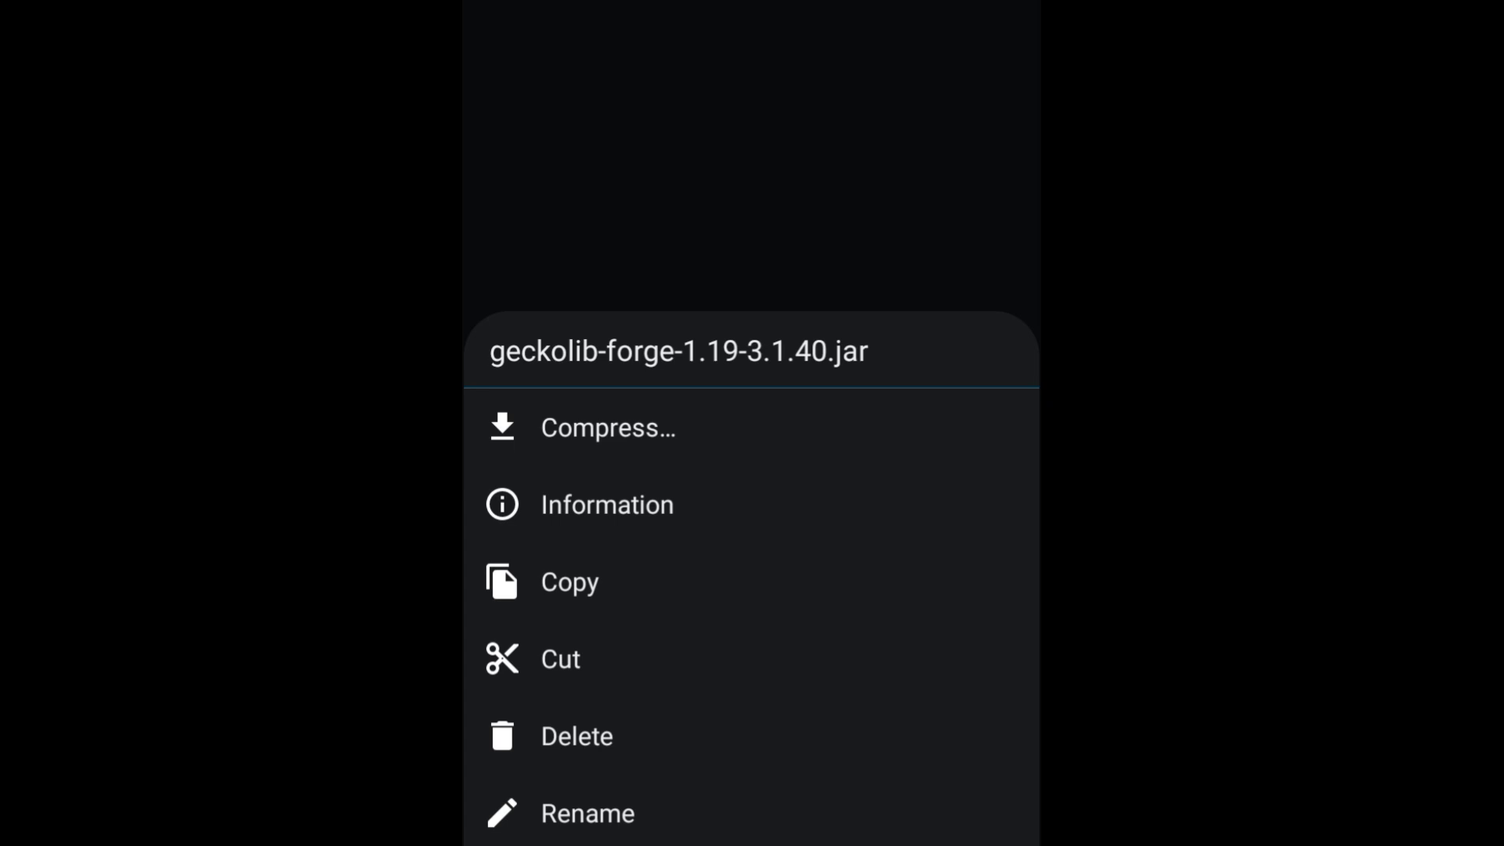
left_click(549, 660)
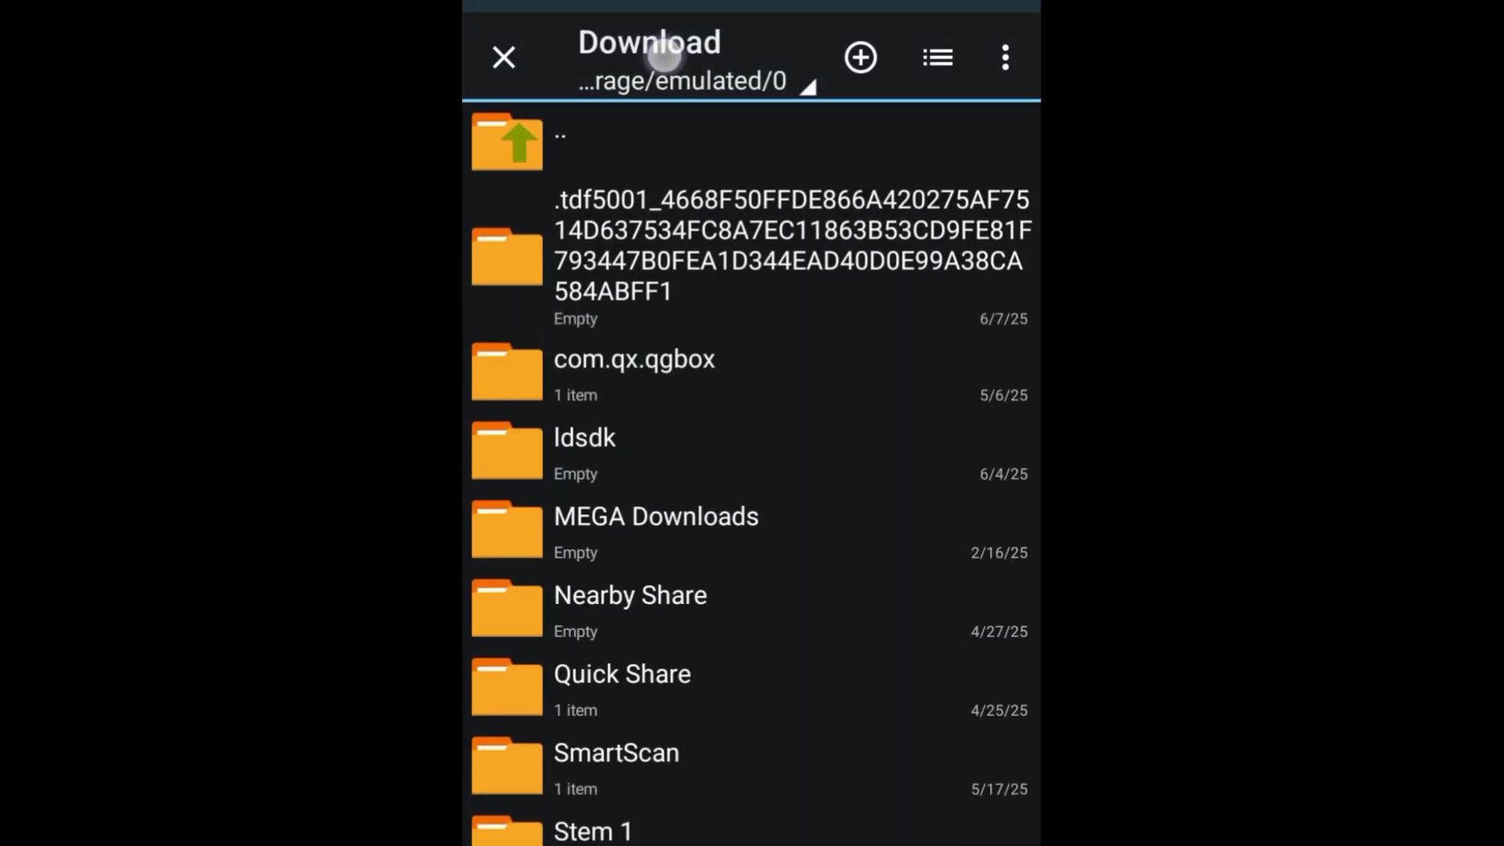
Step: Browse from storage root to Android/data/net.kdt.pojavlaunch.debug/files
left_click(664, 55)
left_click(603, 143)
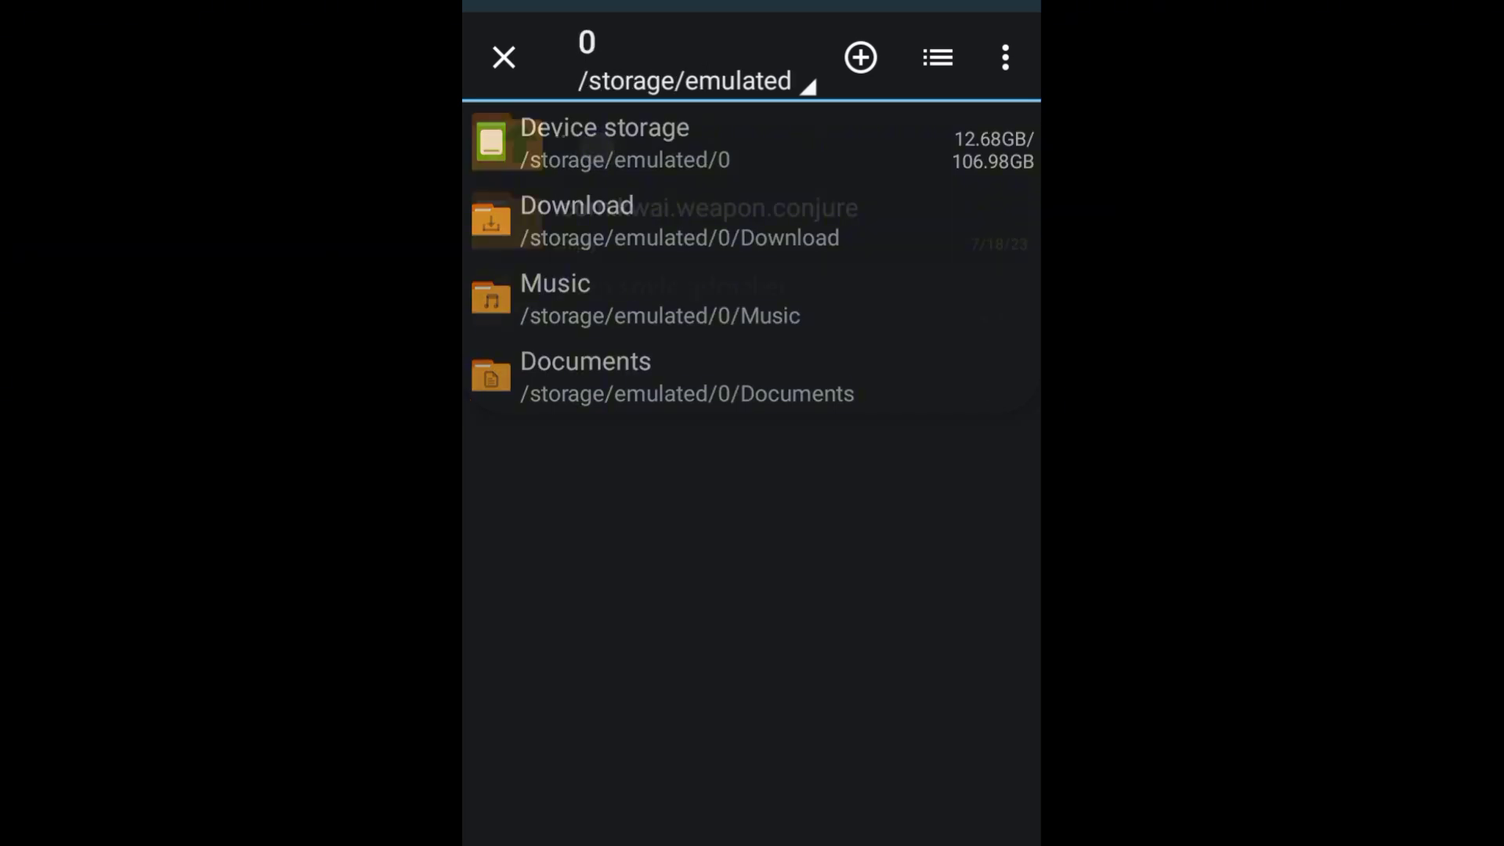
mouse_move(552, 834)
left_mouse_down()
mouse_move(554, 510)
mouse_move(554, 822)
left_mouse_up()
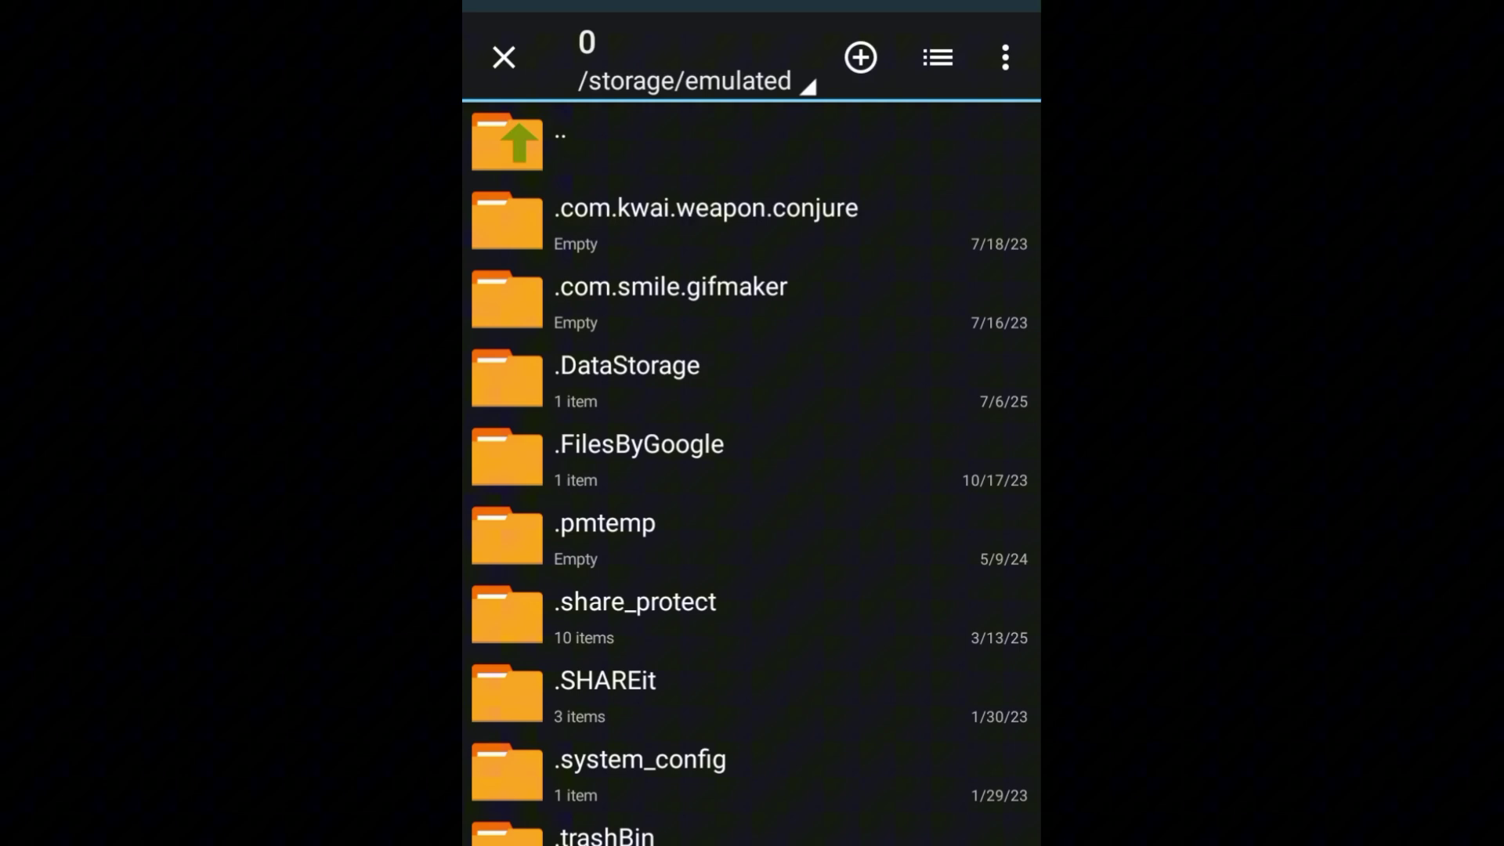
left_click_drag(580, 783, 577, 496)
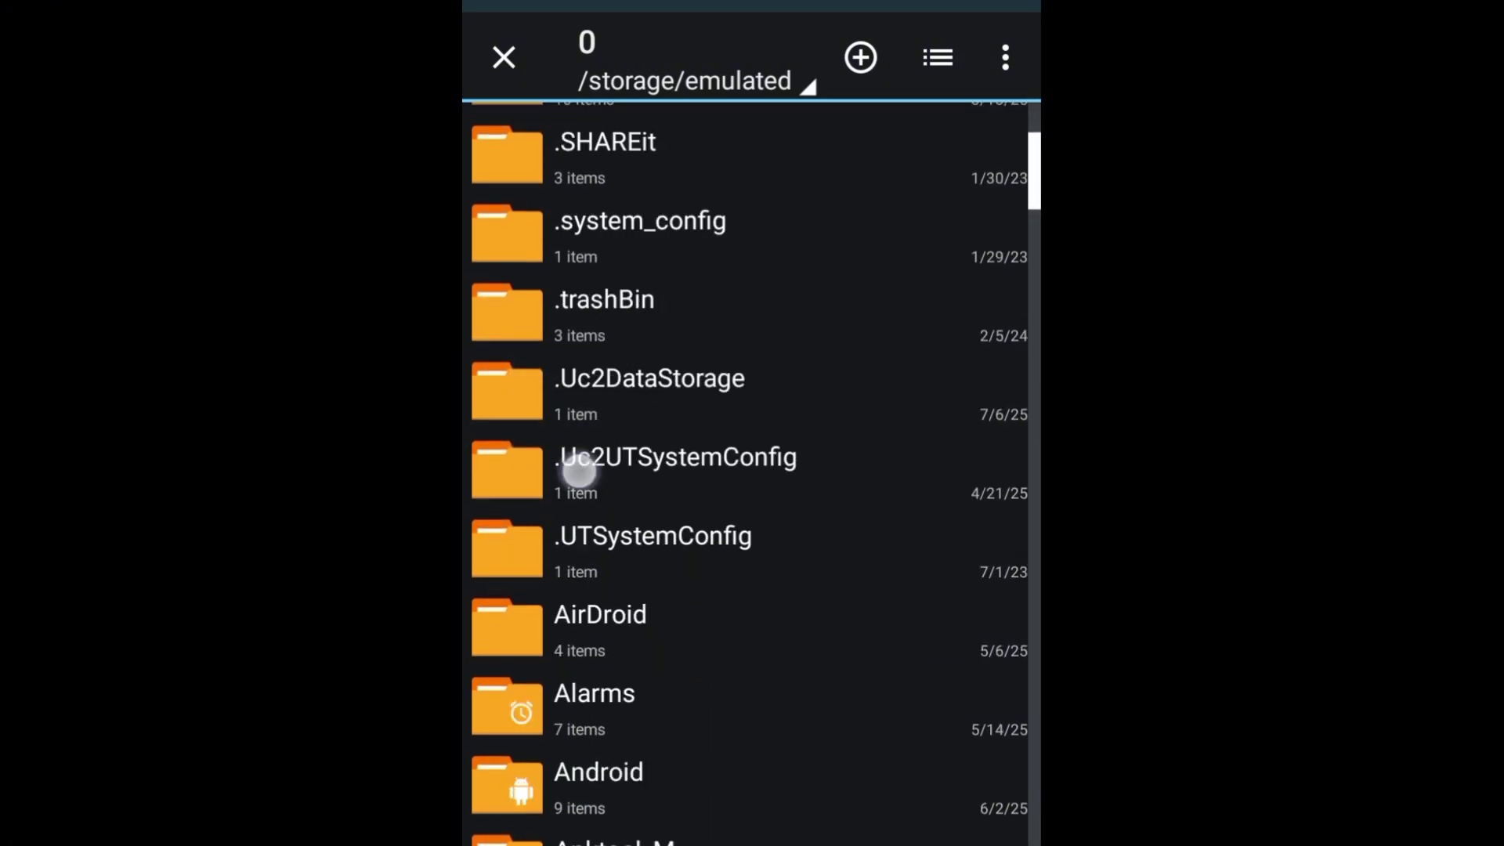
left_click(603, 641)
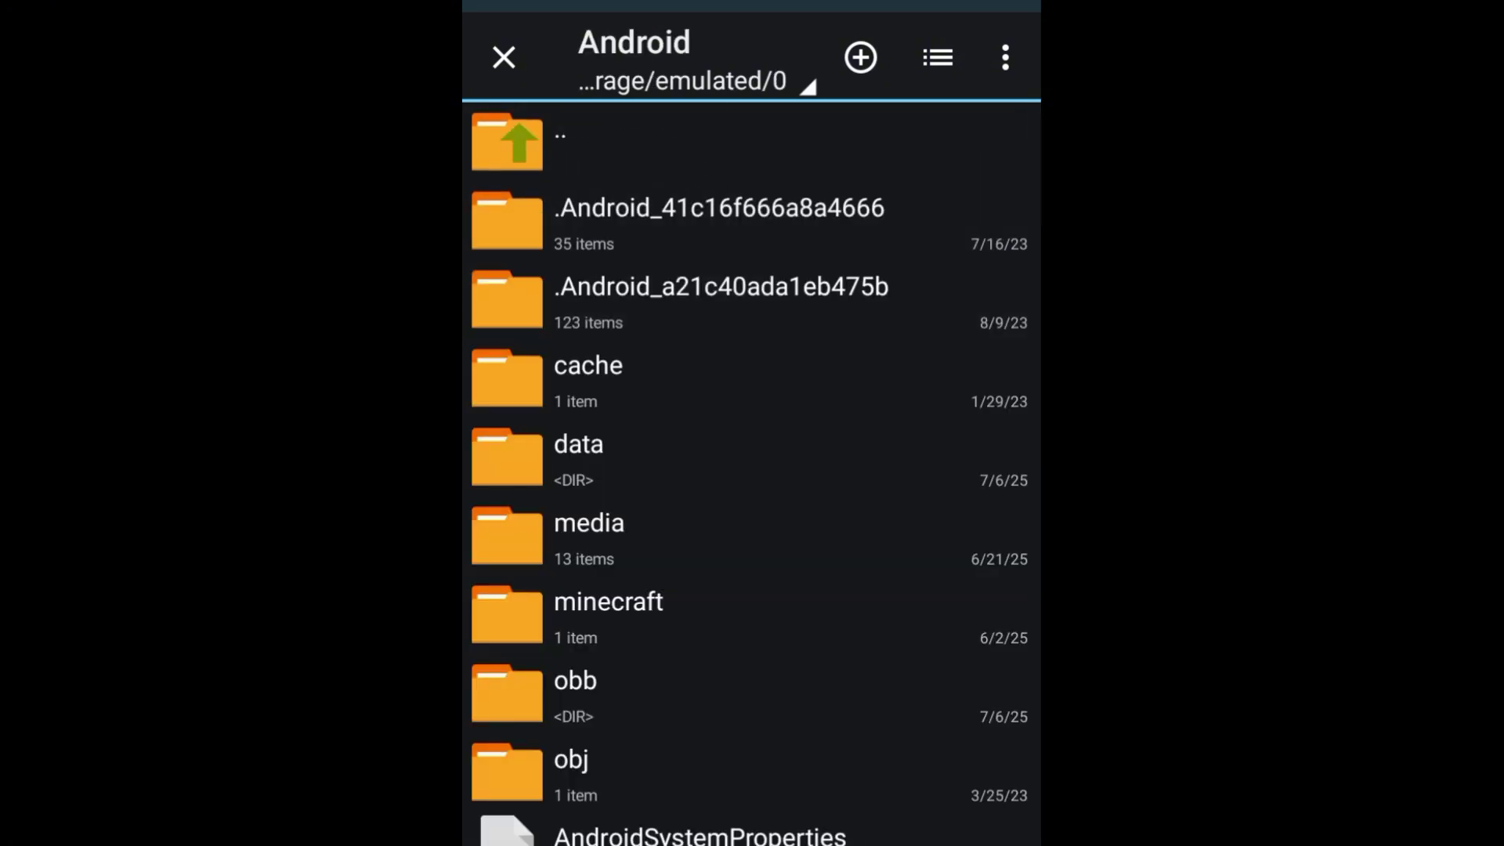
left_click(665, 464)
scroll(705, 470, "down", 15)
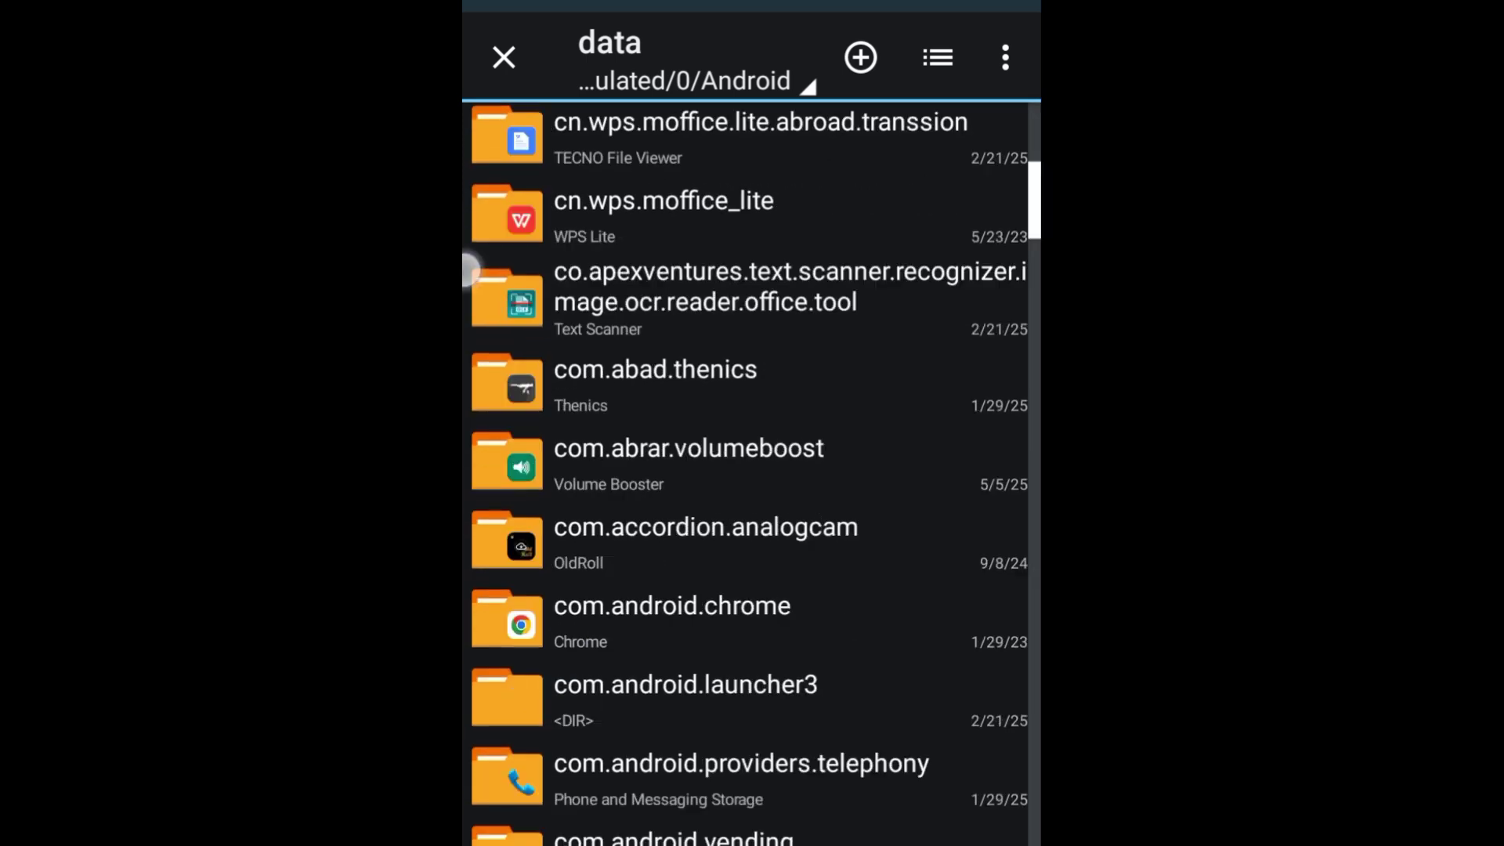
scroll(705, 470, "down", 20)
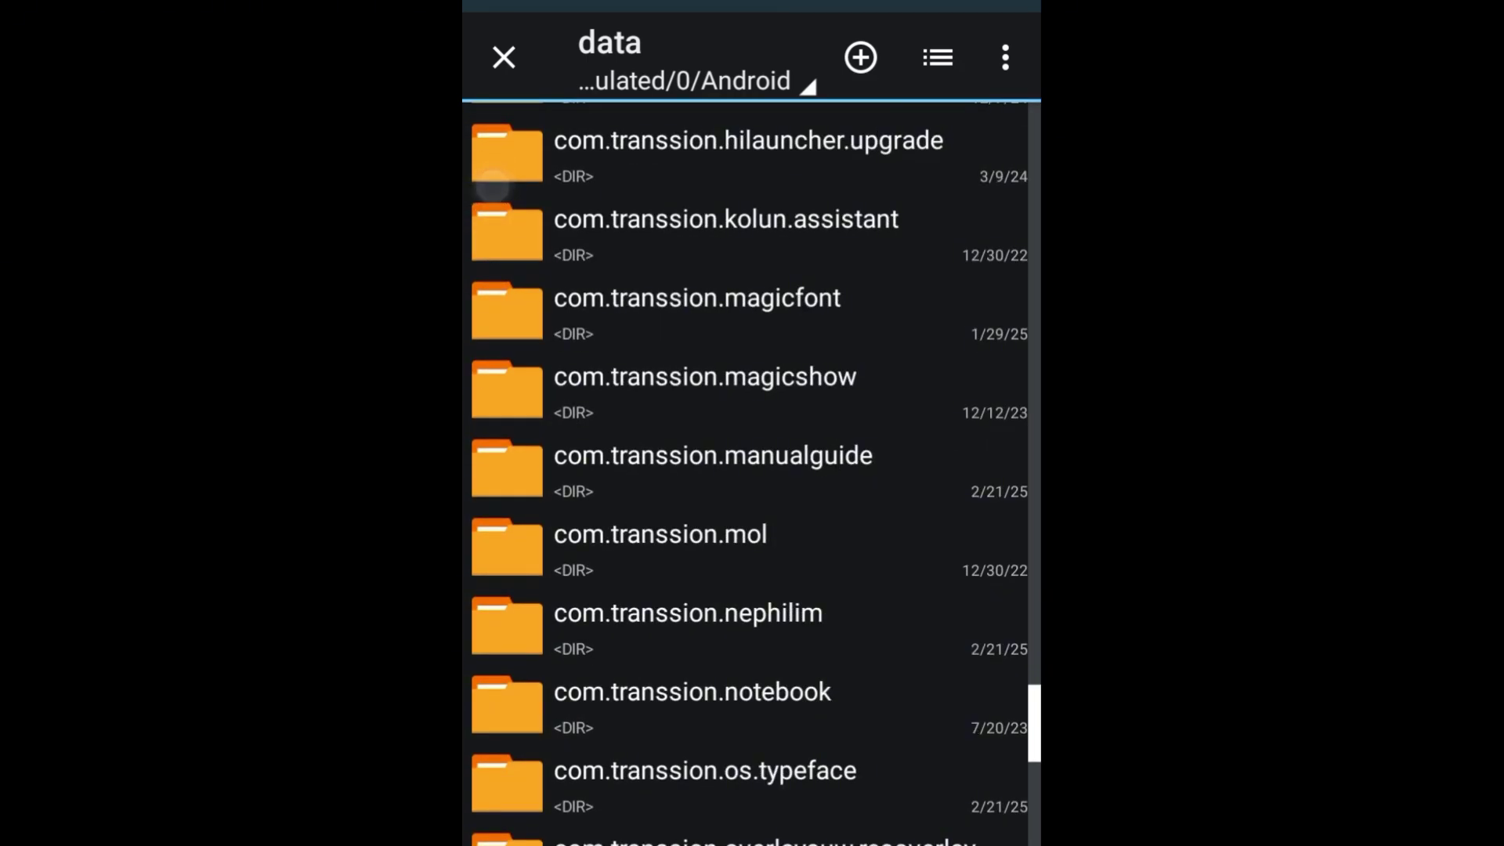
scroll(752, 470, "up", 3)
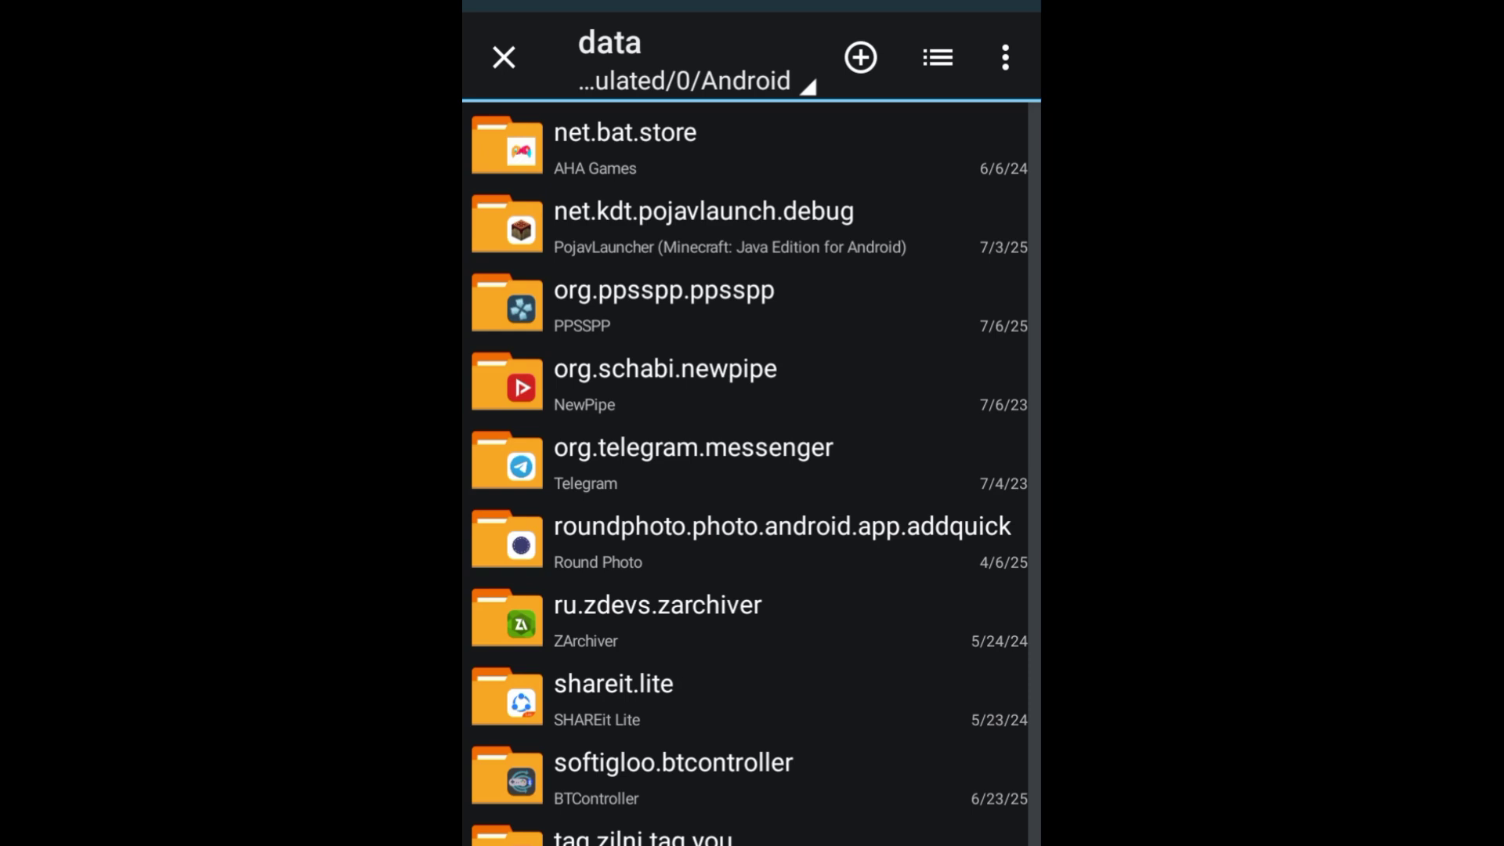
left_click(652, 227)
left_click(607, 235)
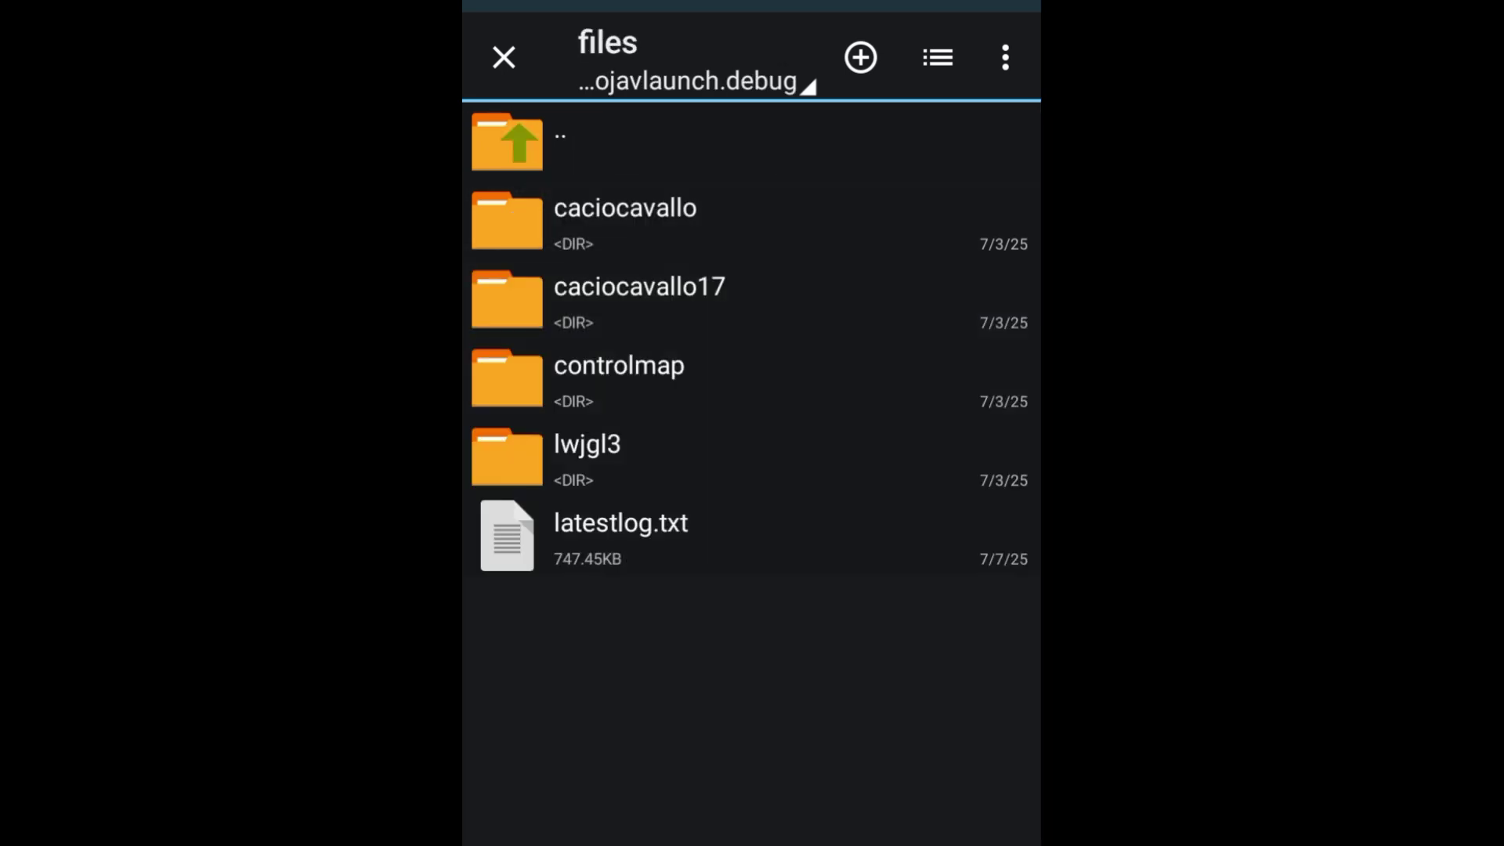
left_click(1005, 57)
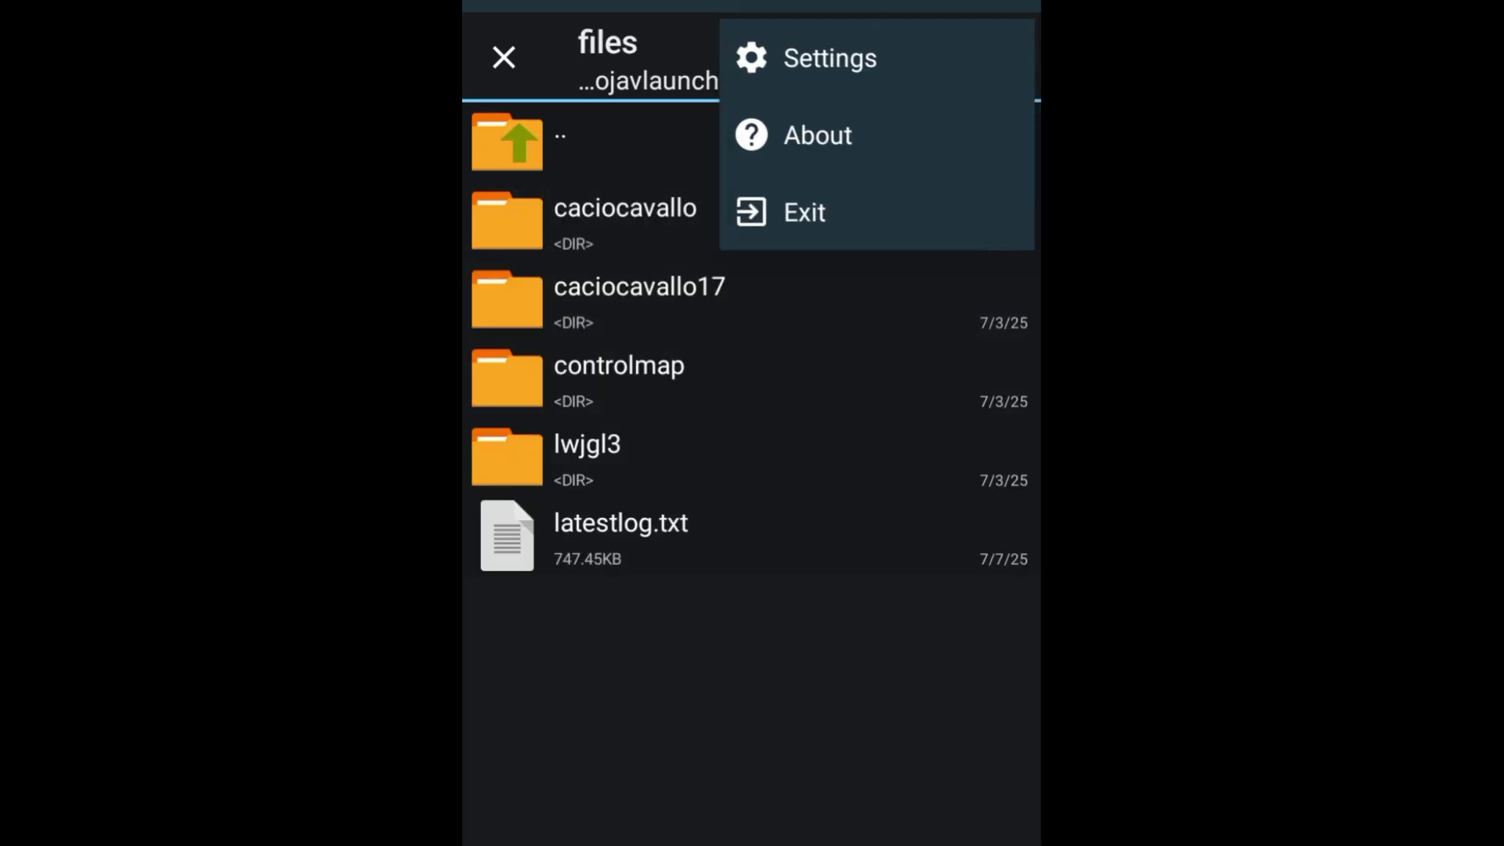
Step: Enable Show hidden files in ZArchiver's File list settings
left_click(830, 58)
left_click(553, 280)
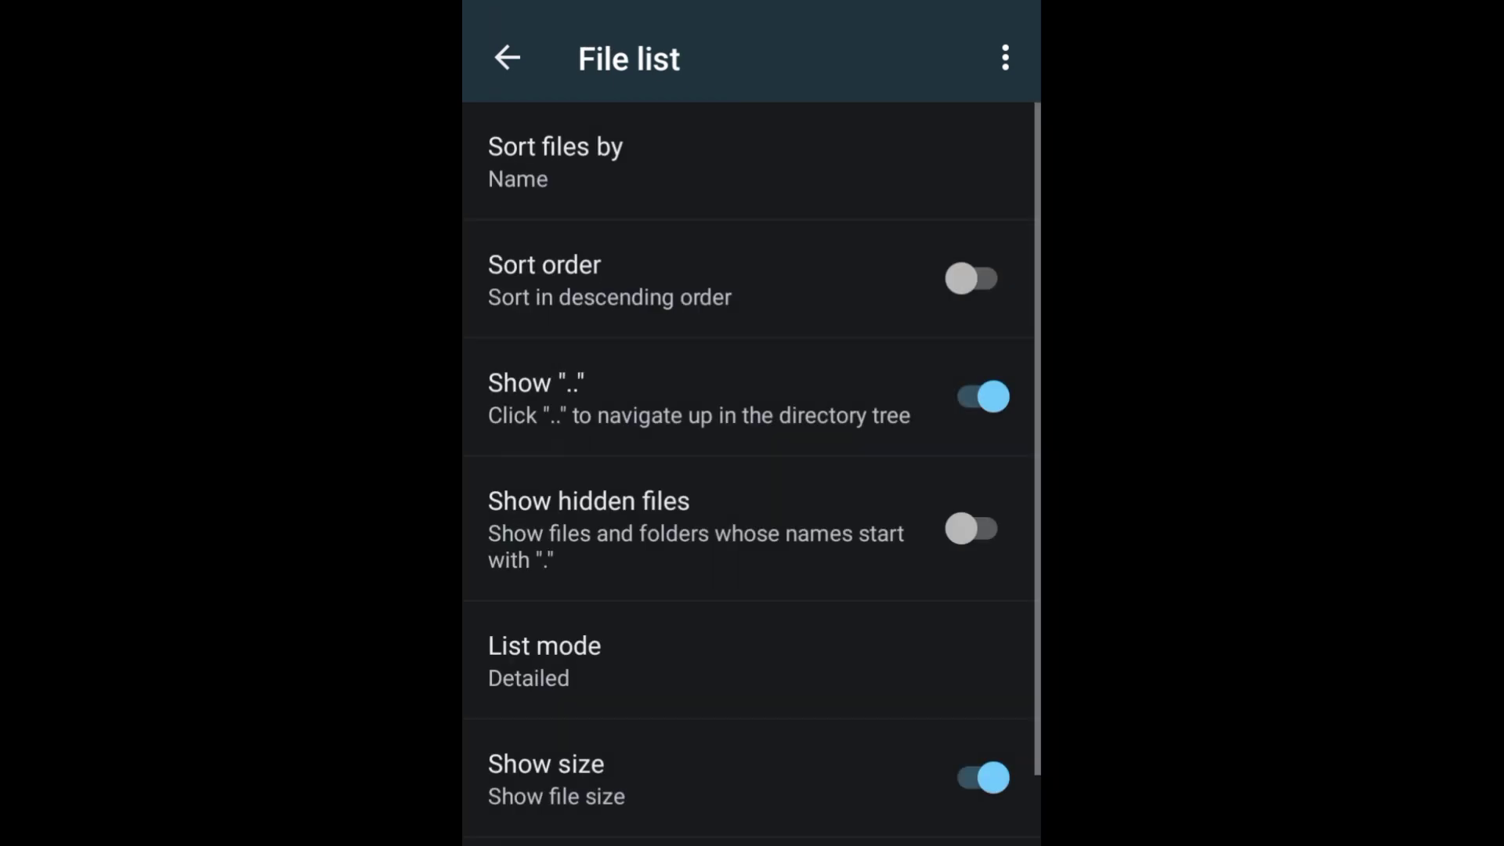
mouse_move(642, 517)
left_mouse_down()
mouse_move(598, 397)
mouse_move(655, 430)
mouse_move(614, 398)
mouse_move(589, 410)
left_mouse_up()
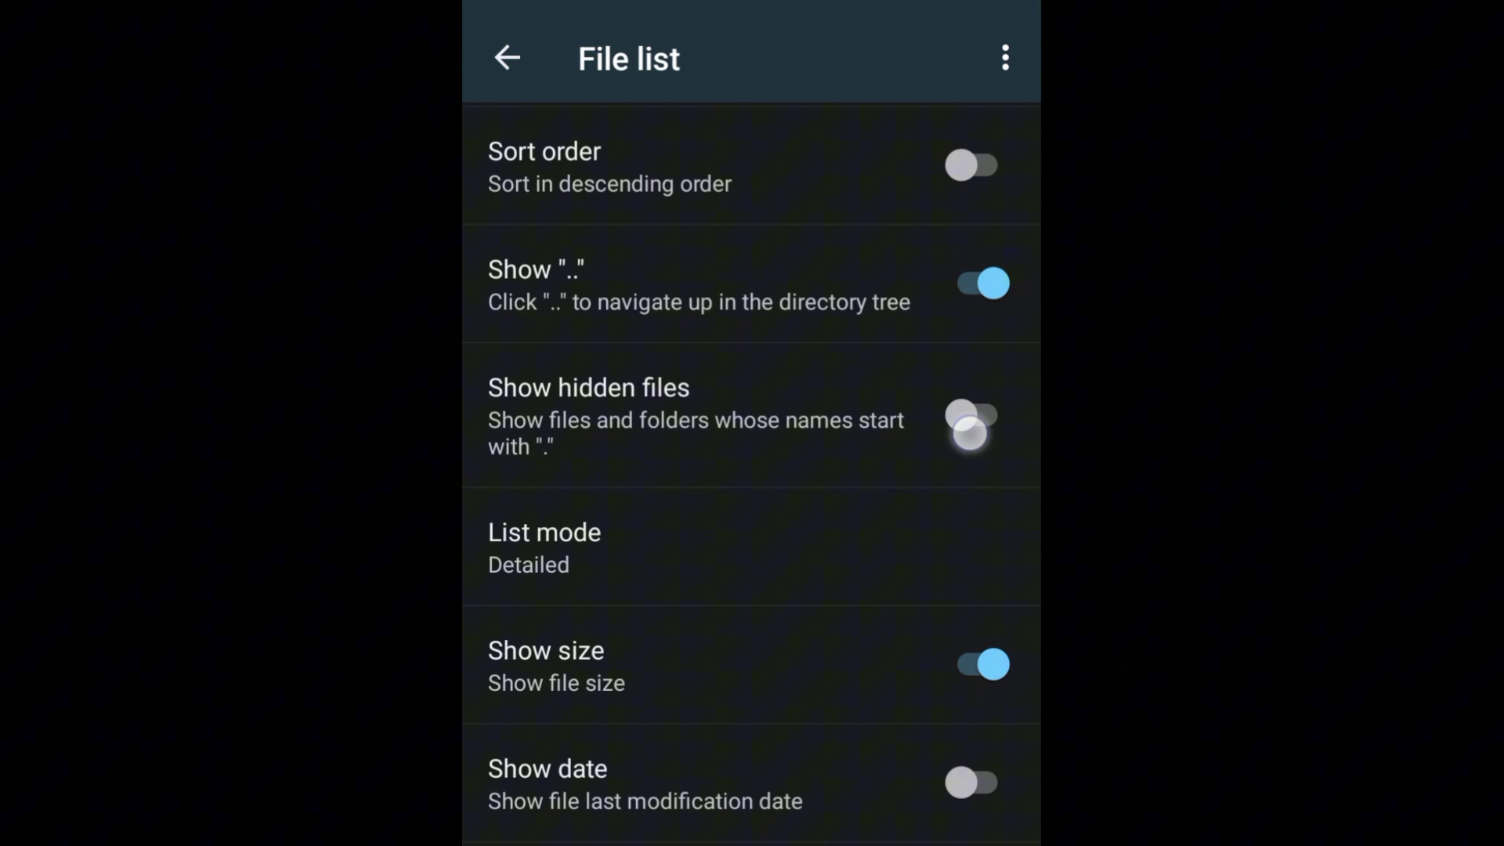
left_click(970, 433)
left_click(509, 59)
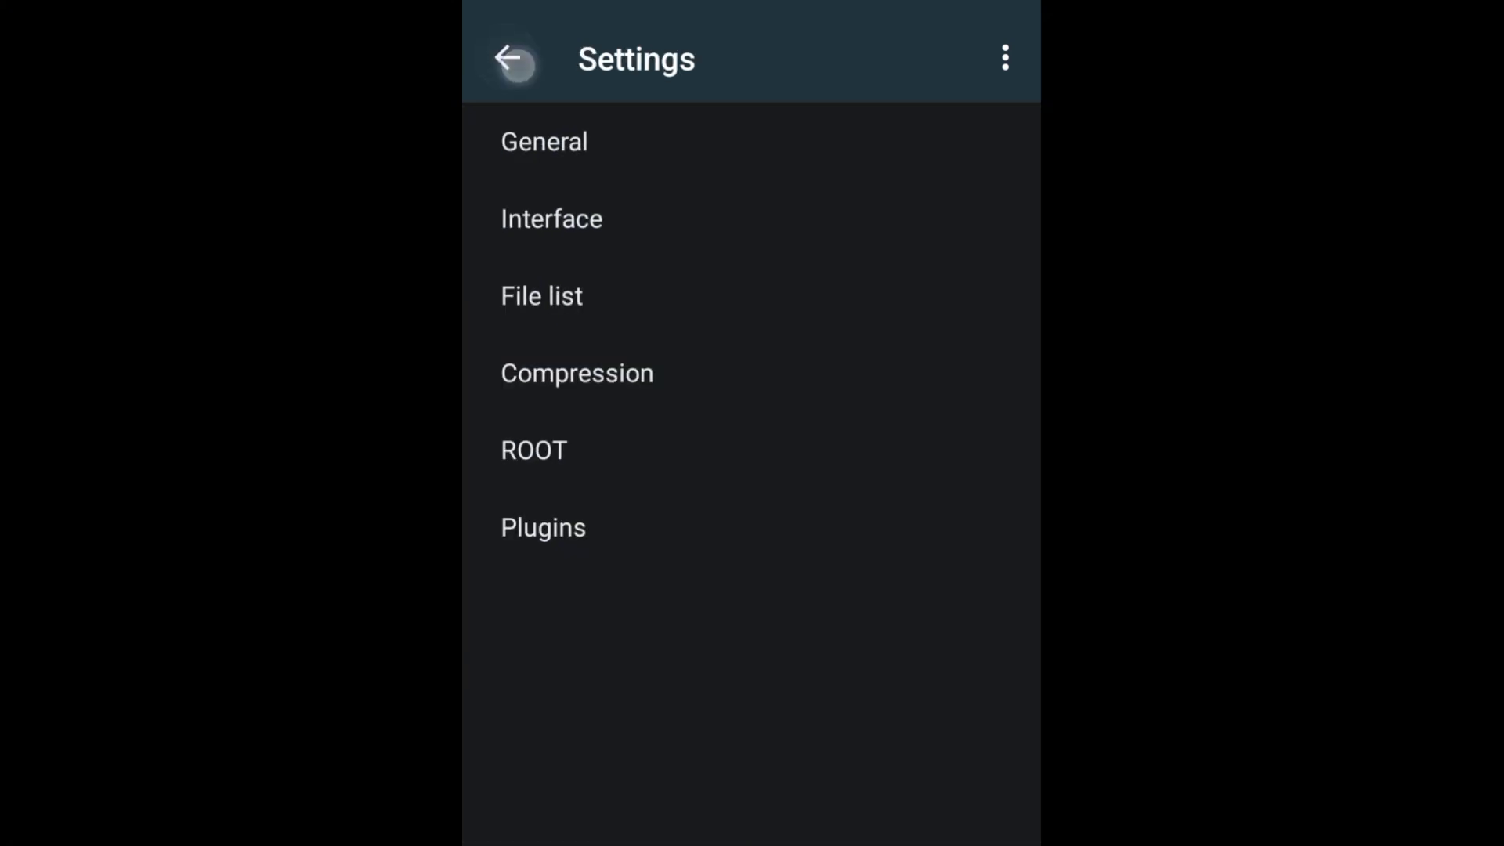
left_click(513, 61)
Step: Open .minecraft/mods so the geckolib-forge-1.19-3.1.40.jar lands there
left_click(640, 292)
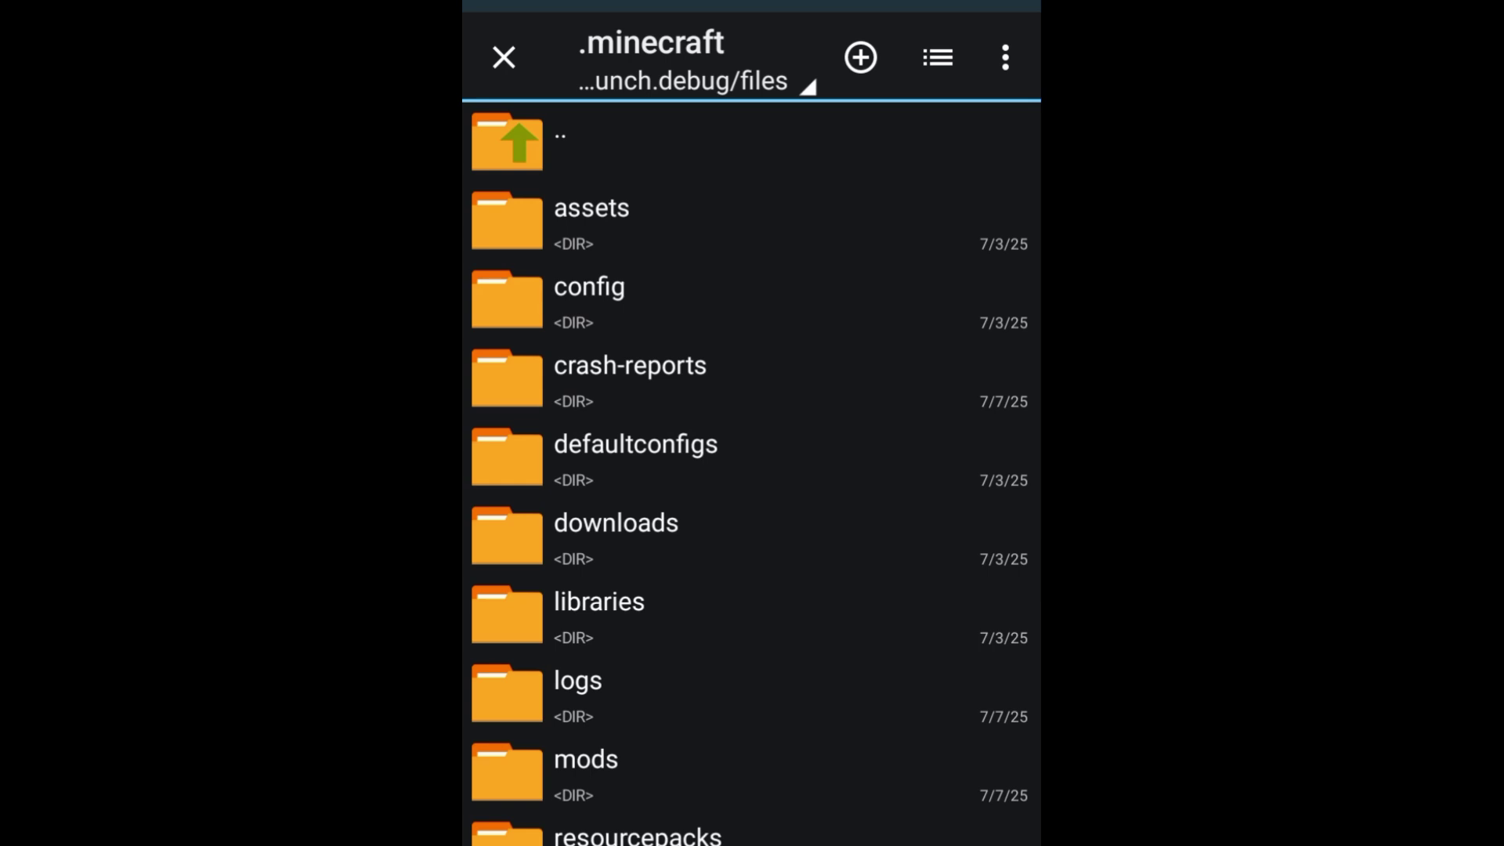
left_click_drag(553, 689, 571, 392)
left_click(648, 480)
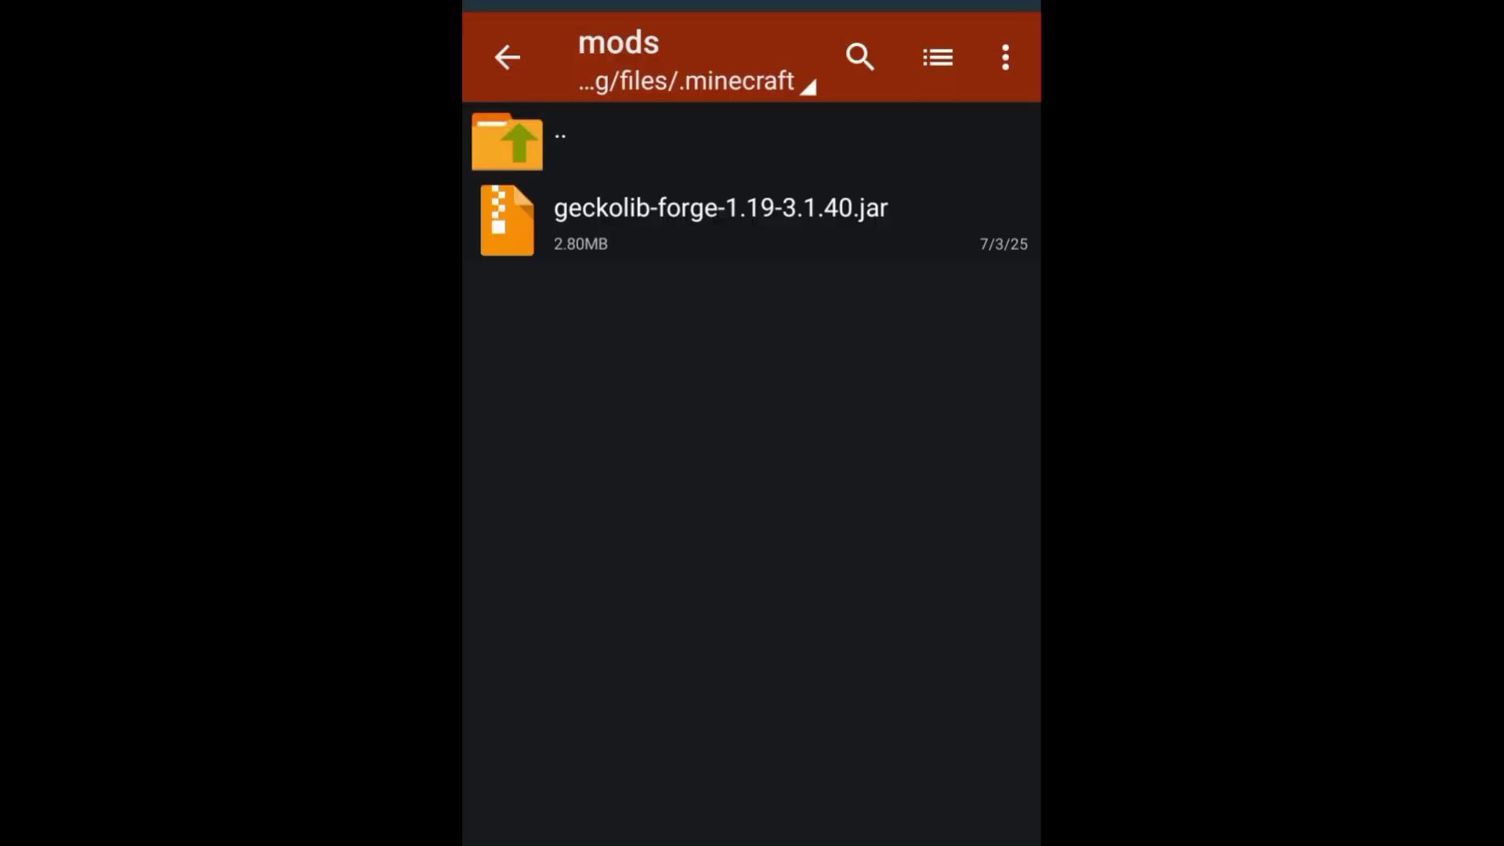
Step: Return to Chrome and search 'curse' to load the curseforge.com home page
key("super")
key("Escape")
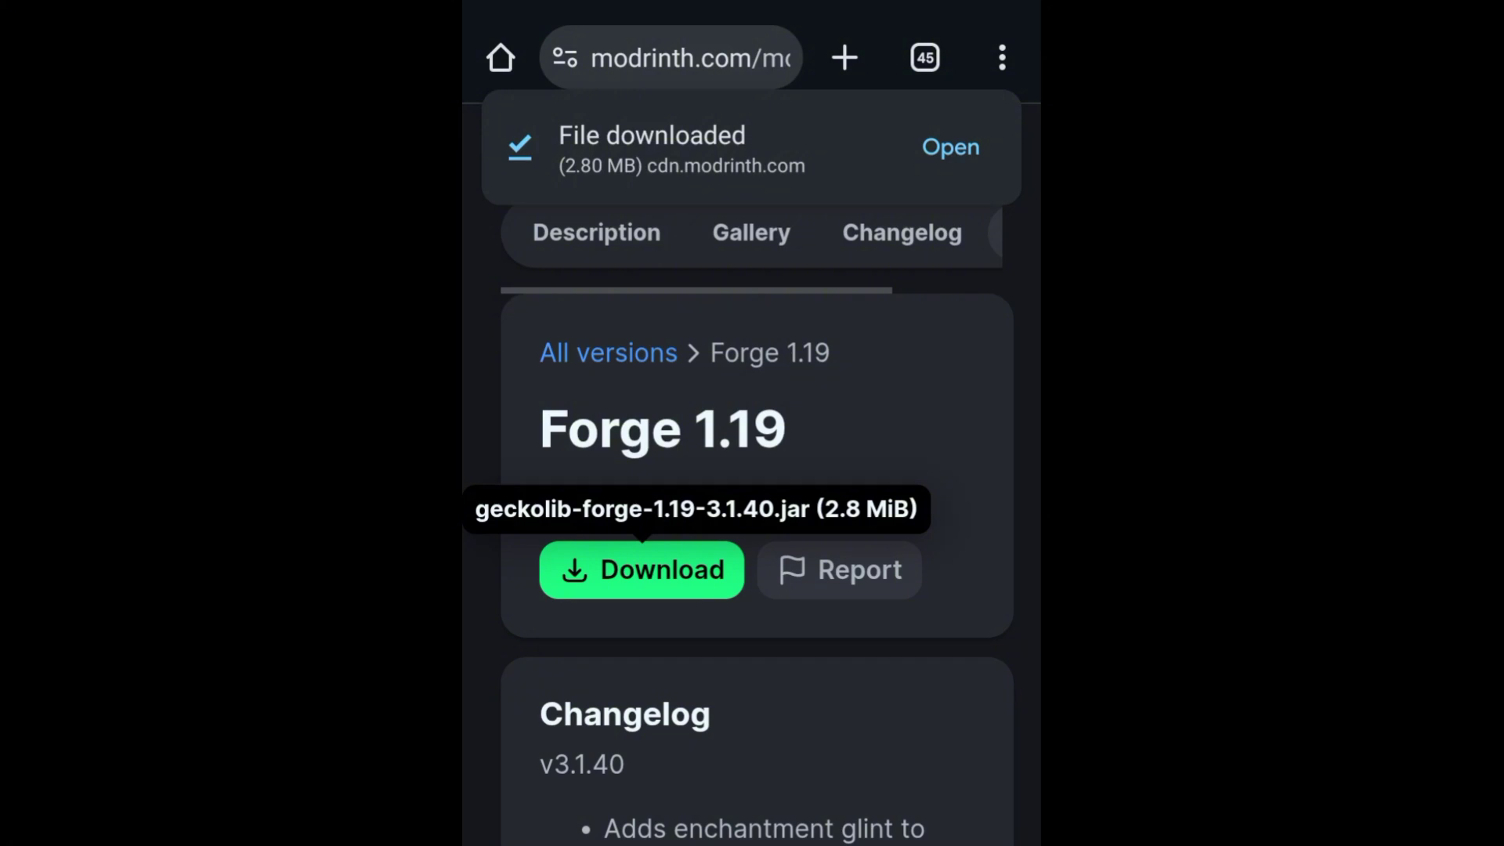
left_click(625, 55)
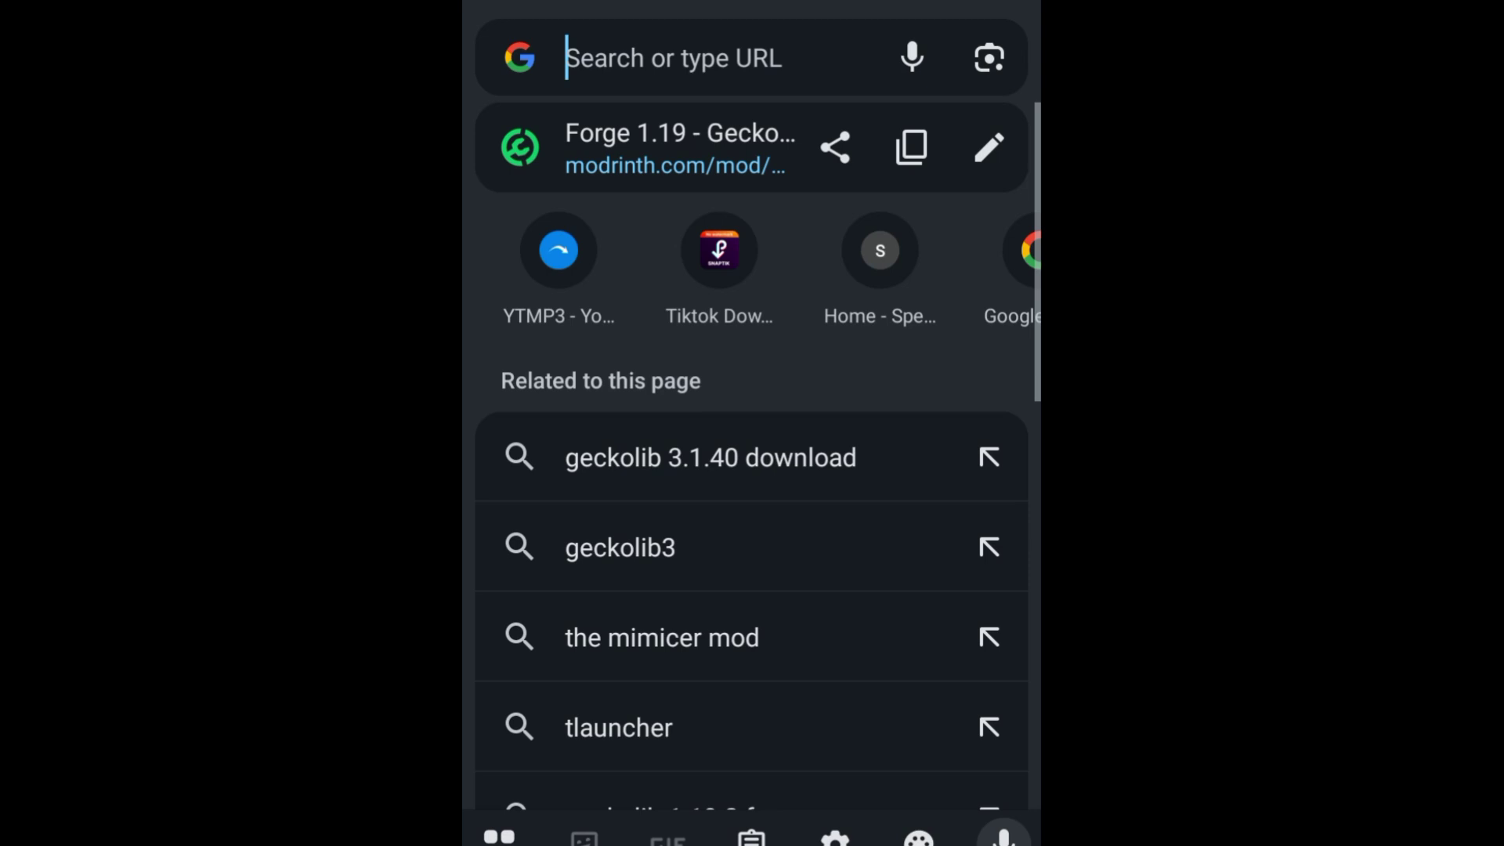
type("curse")
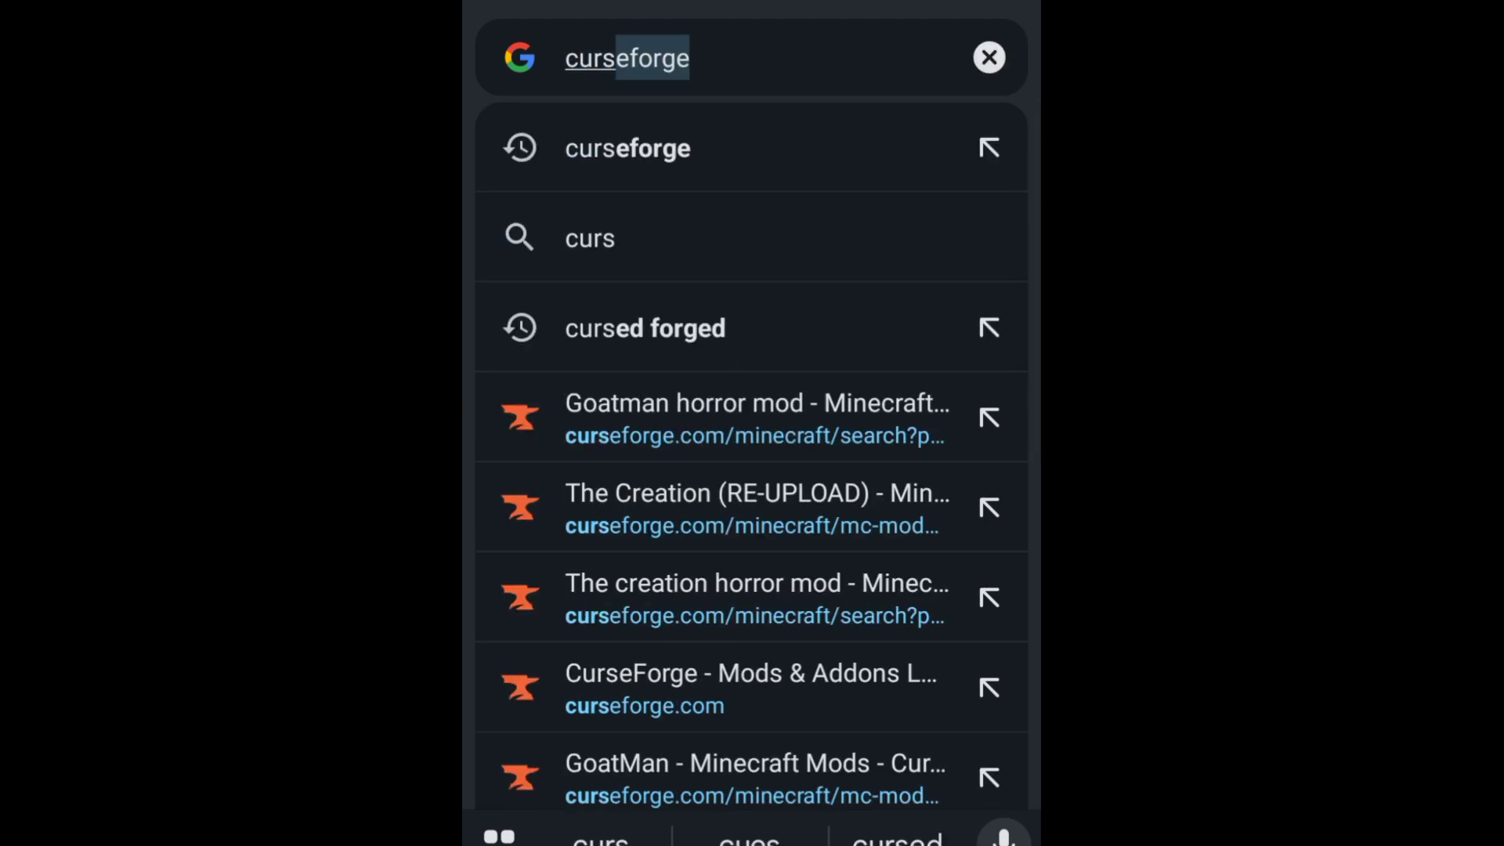
key("Return")
Step: Search CurseForge's Minecraft Mods for 'mimicer' and open The Mimicer project page
left_click(571, 477)
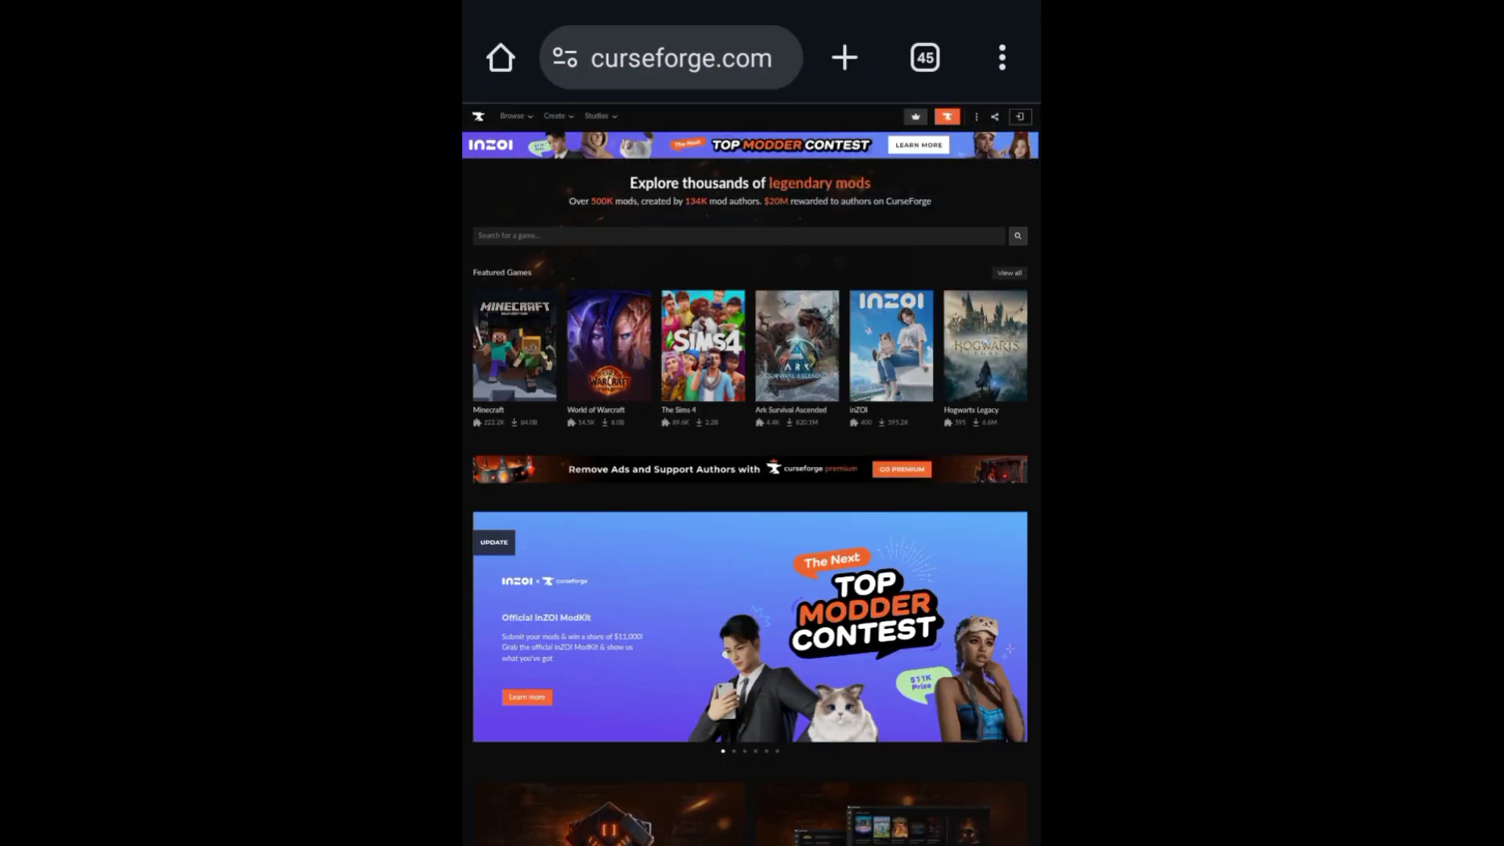
type("Themimicer")
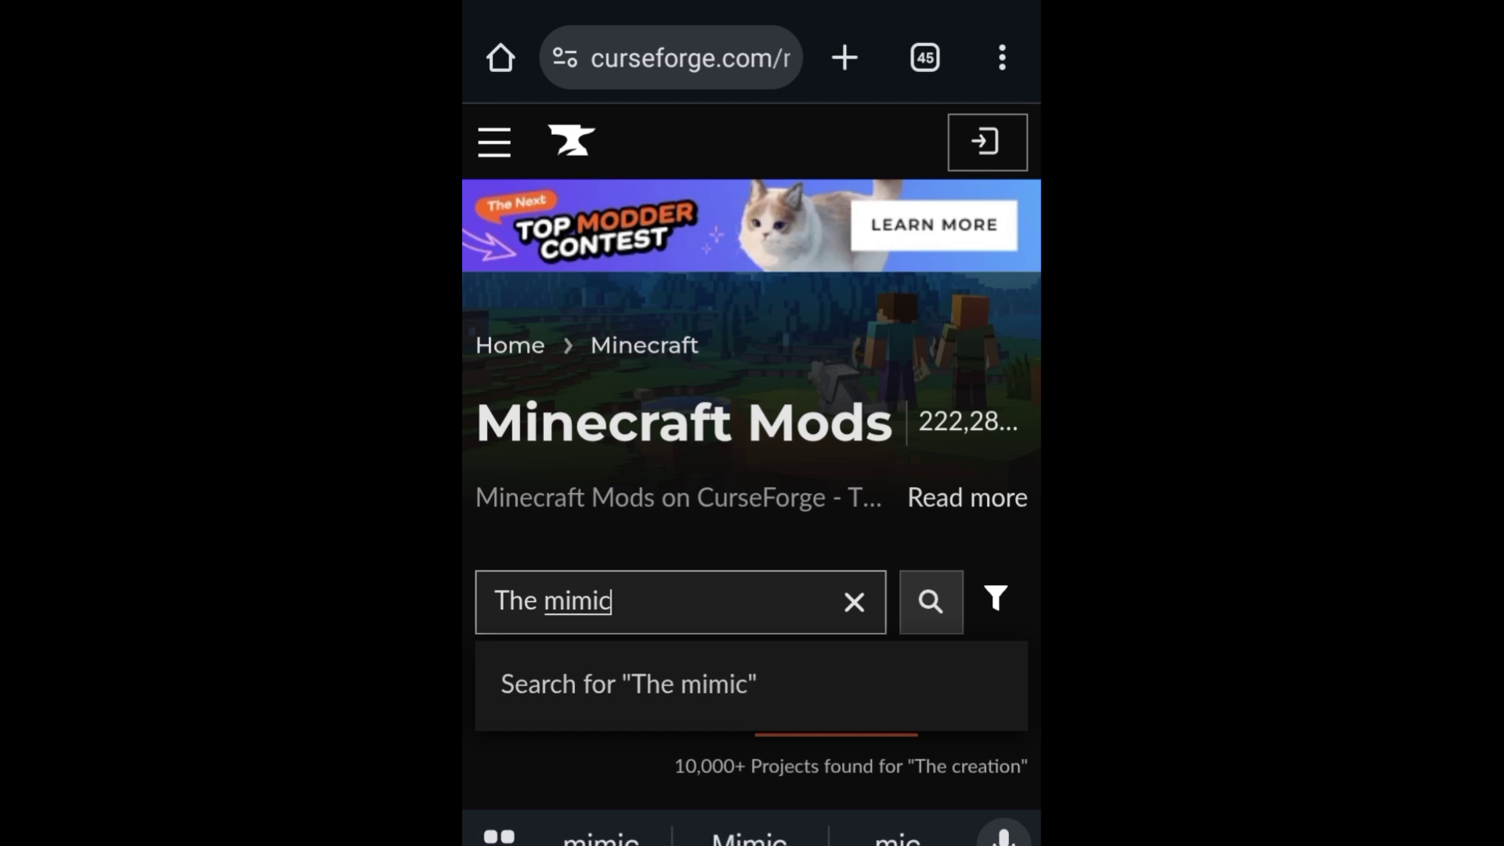
key("Return")
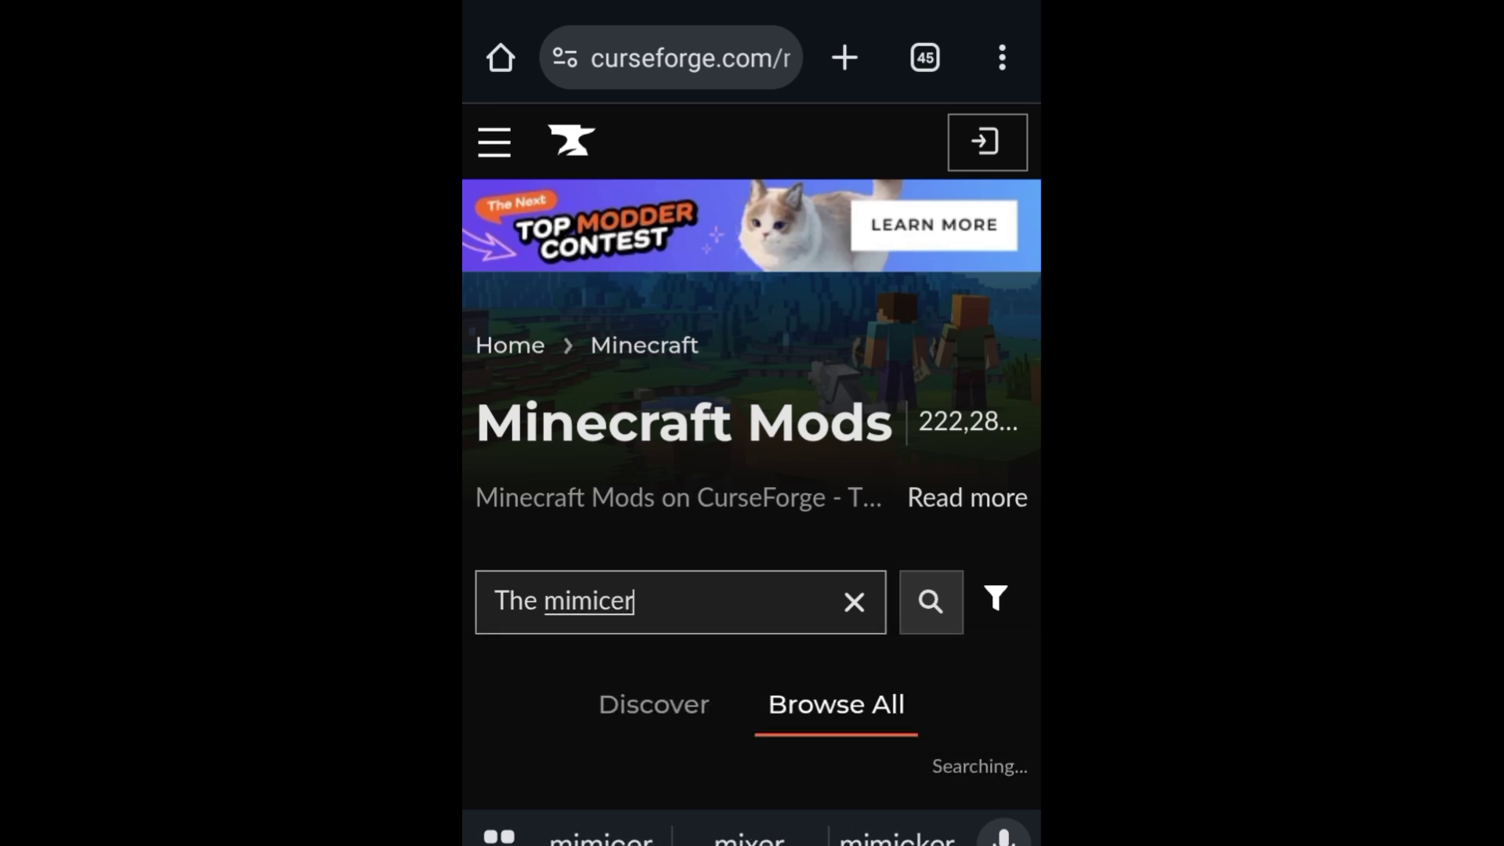
scroll(493, 622, "down", 5)
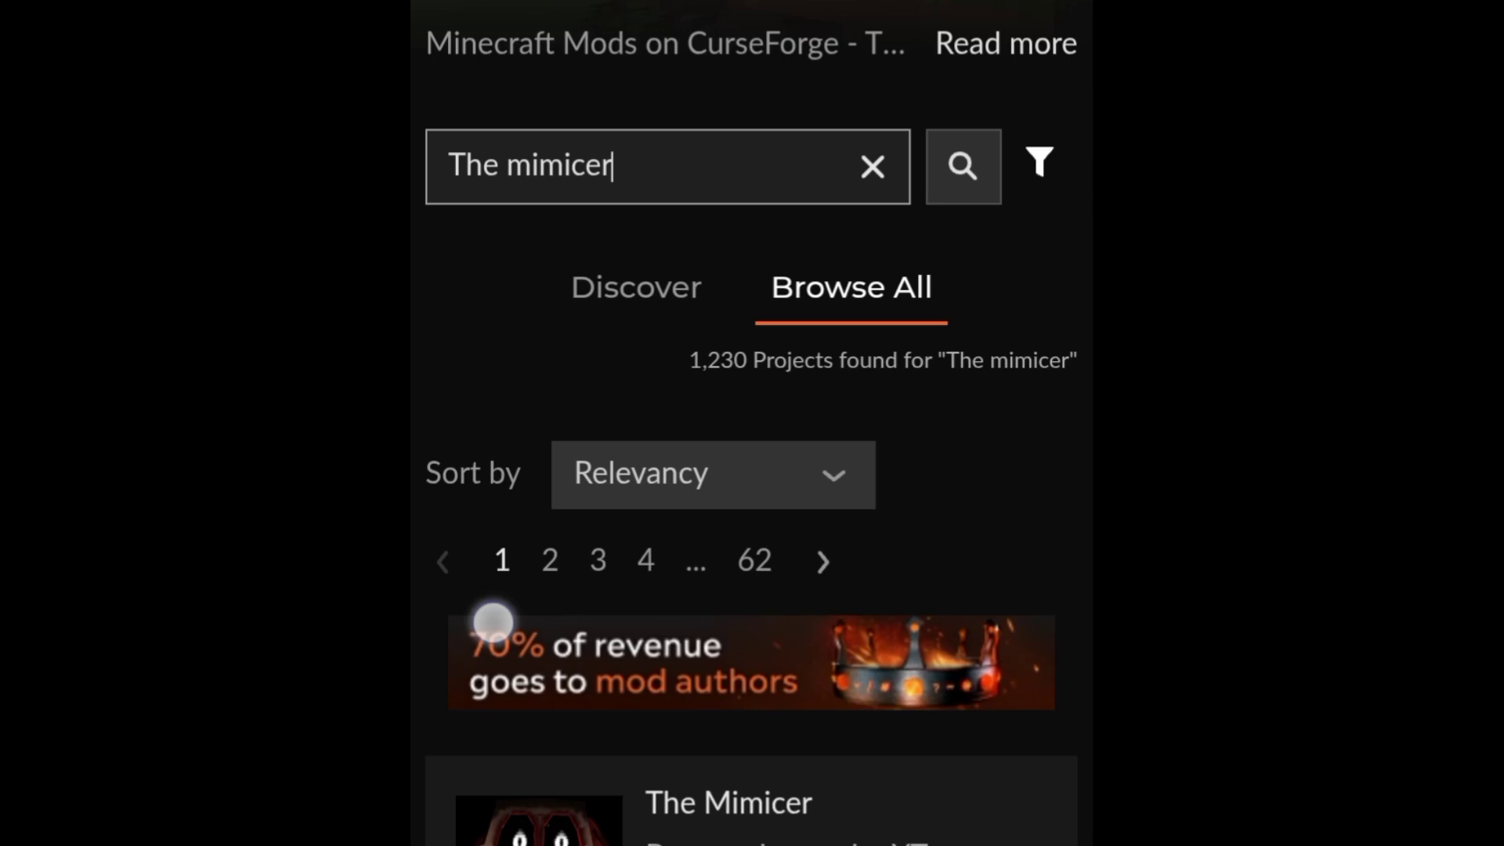
scroll(492, 623, "down", 5)
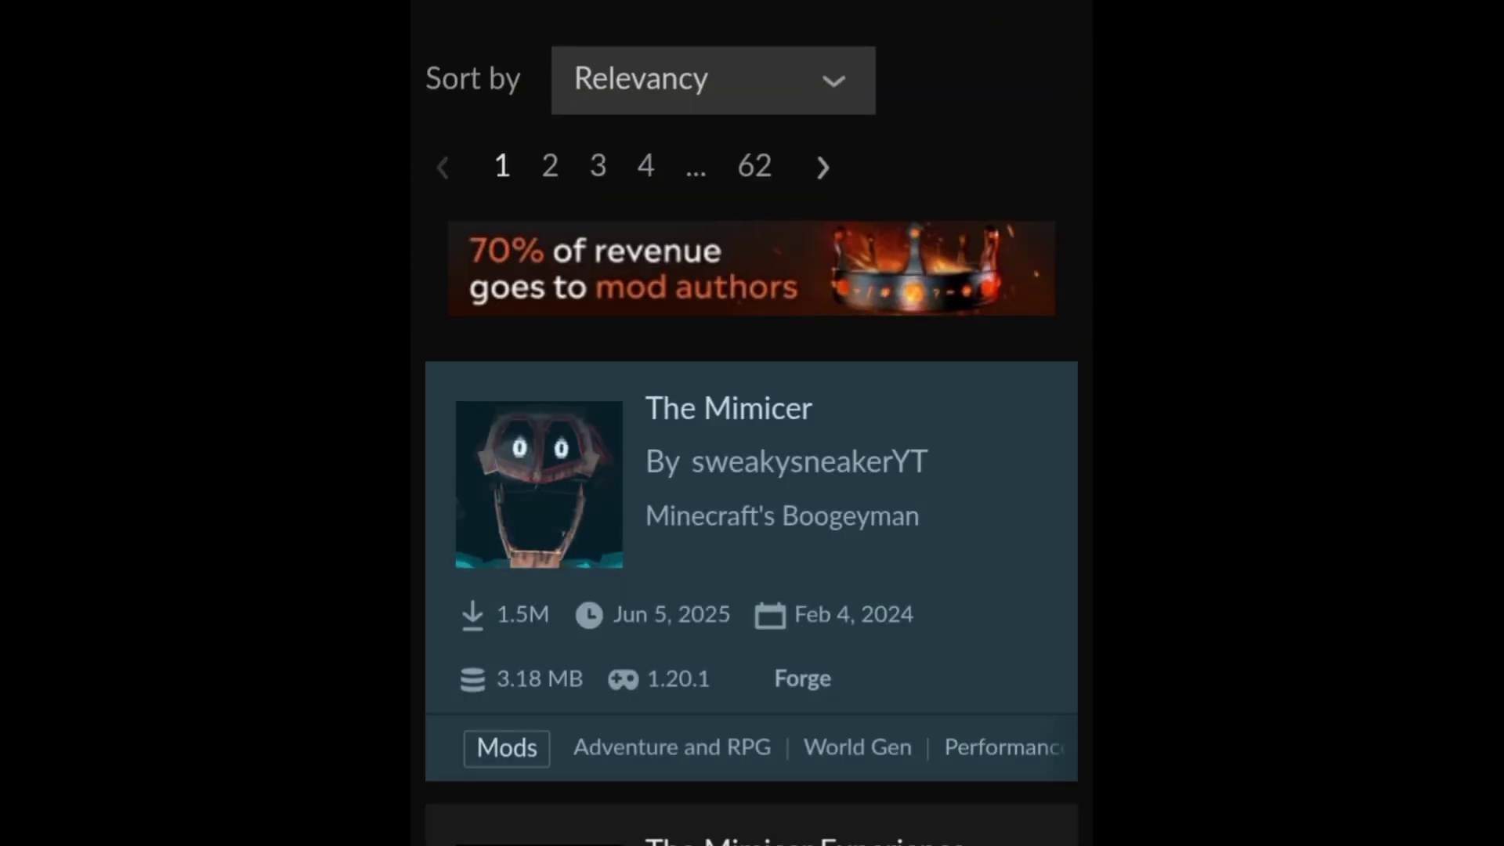
left_click(751, 548)
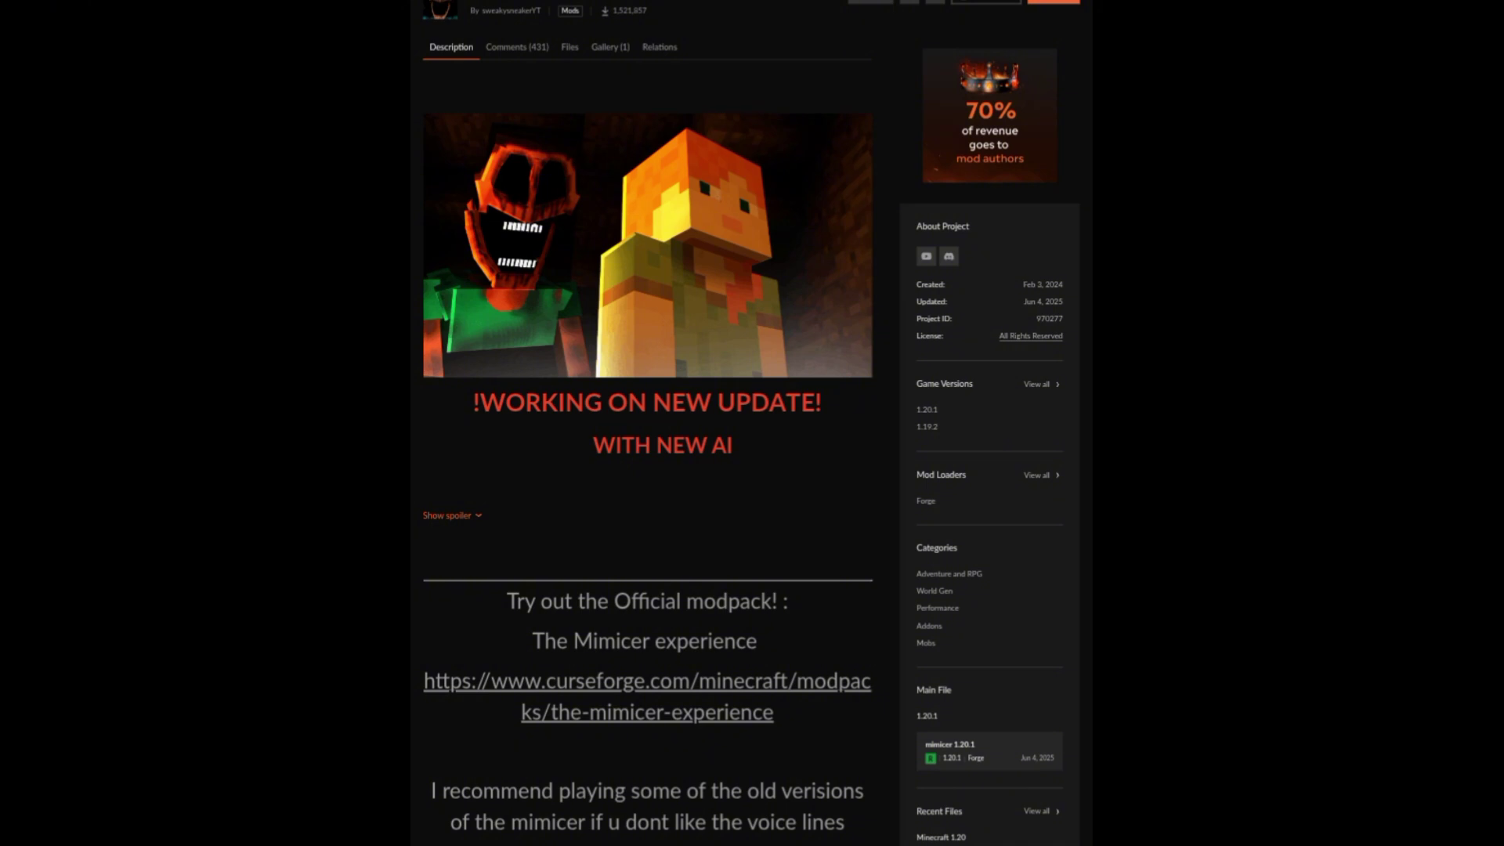
scroll(664, 274, "up", 5)
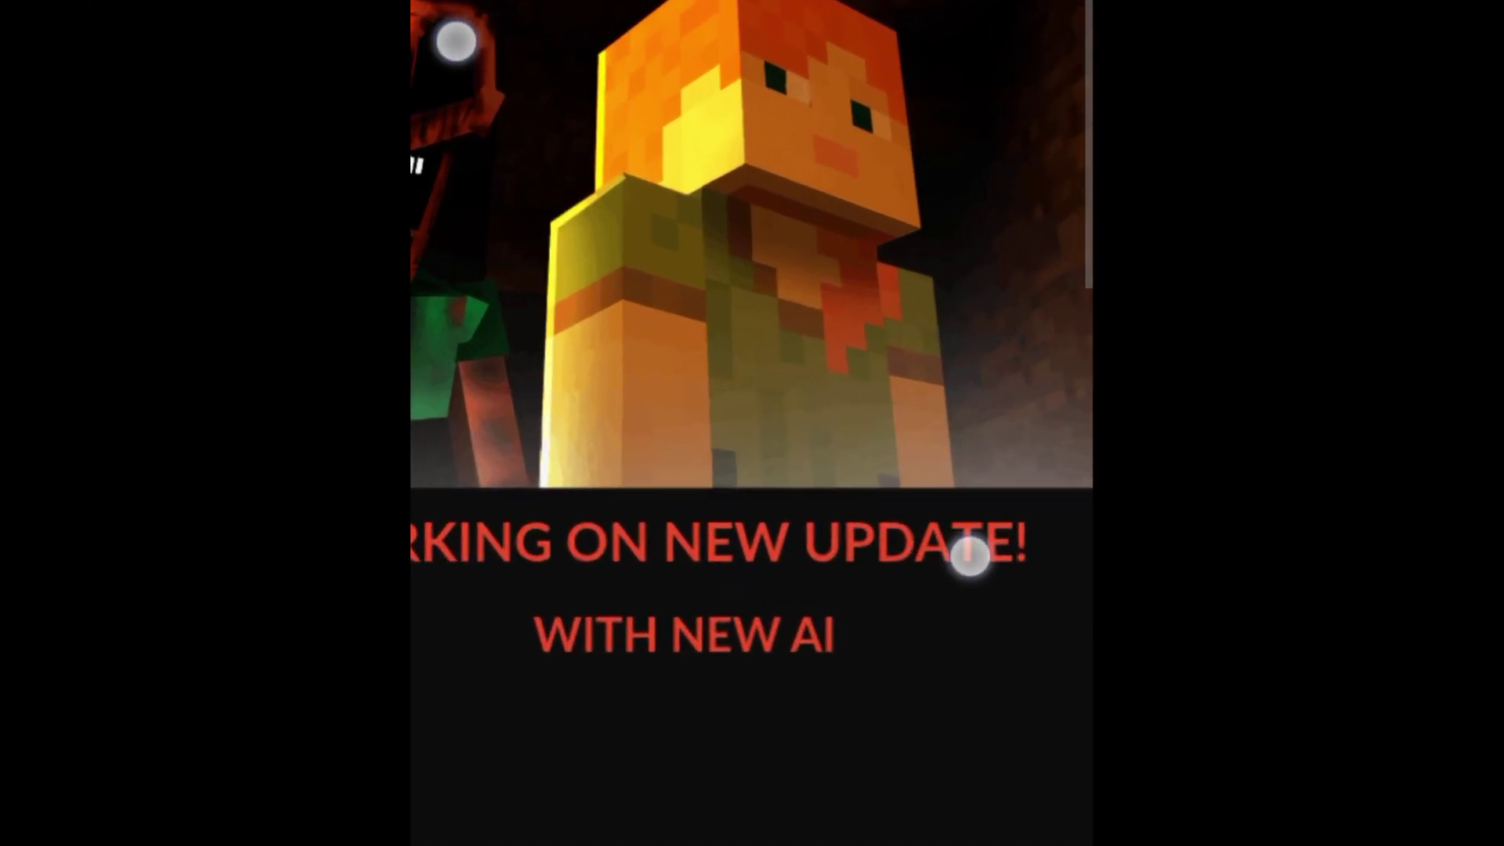
scroll(912, 229, "up", 5)
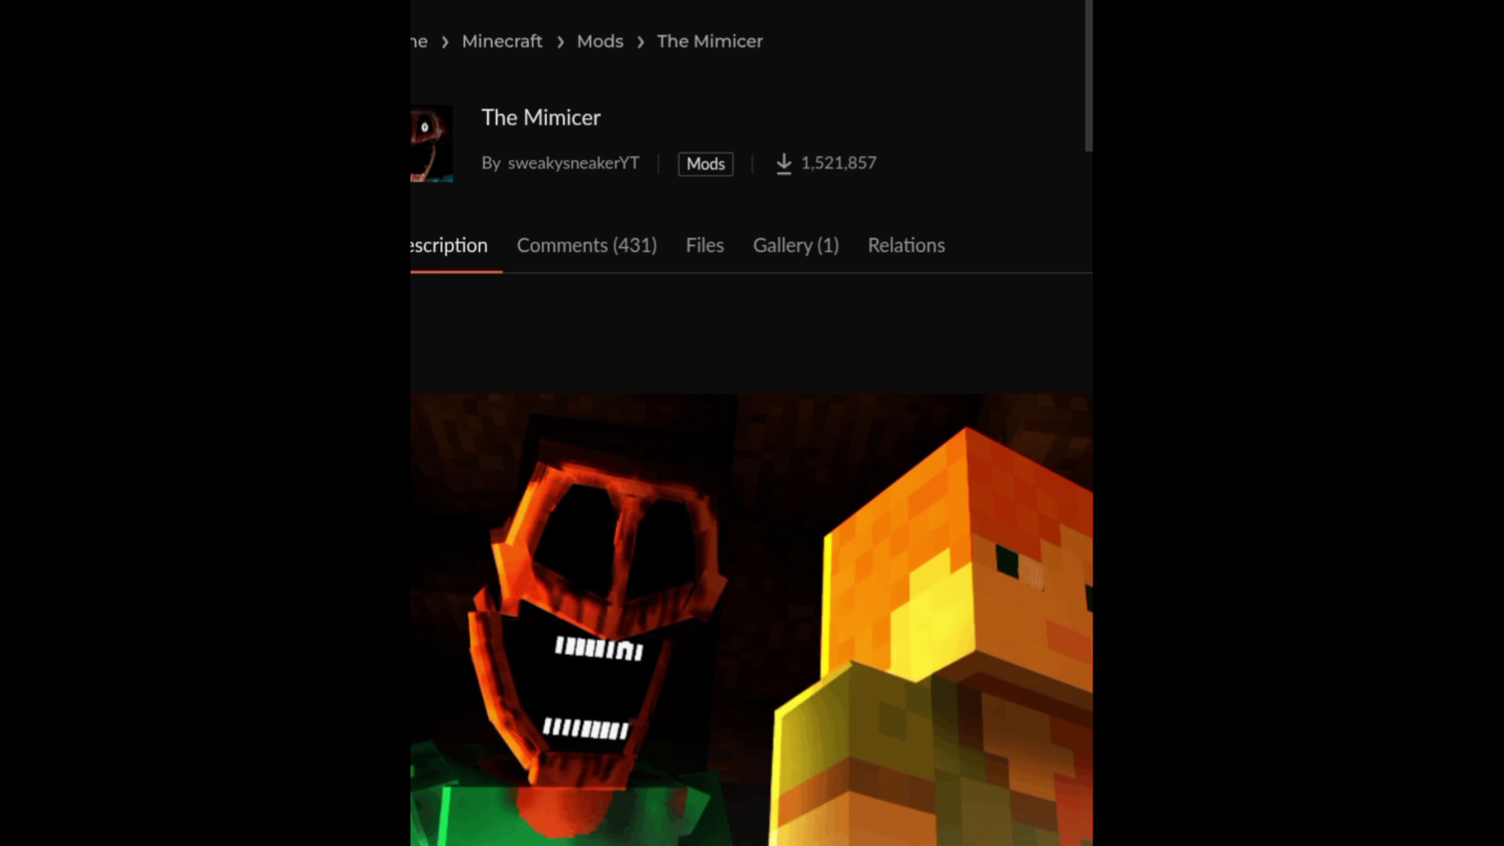
Step: Show The Mimicer's Files list and look through the available file versions
left_click(705, 245)
scroll(824, 760, "down", 4)
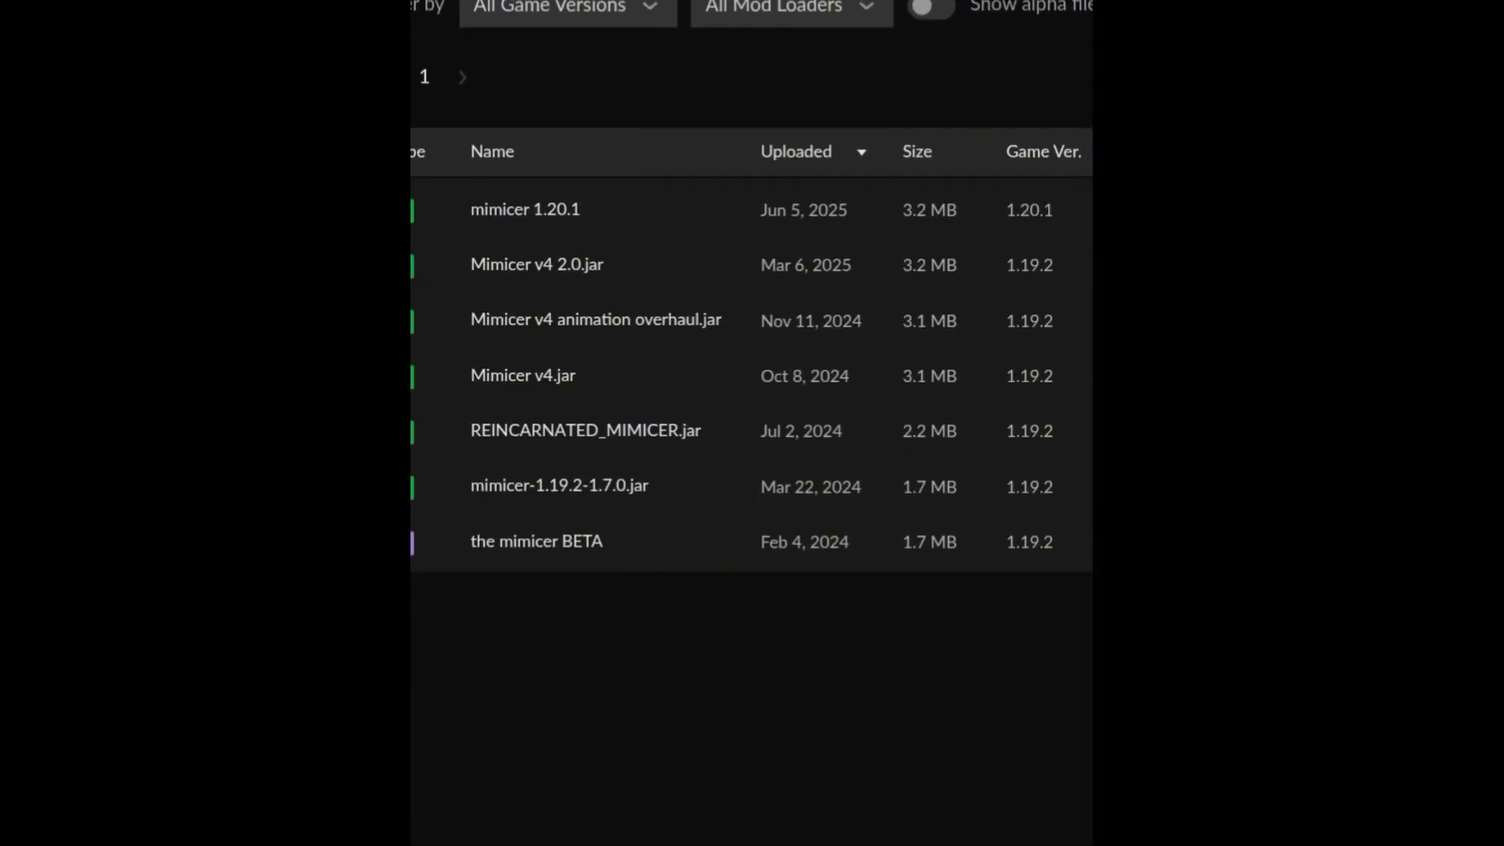
scroll(1006, 313, "right", 3)
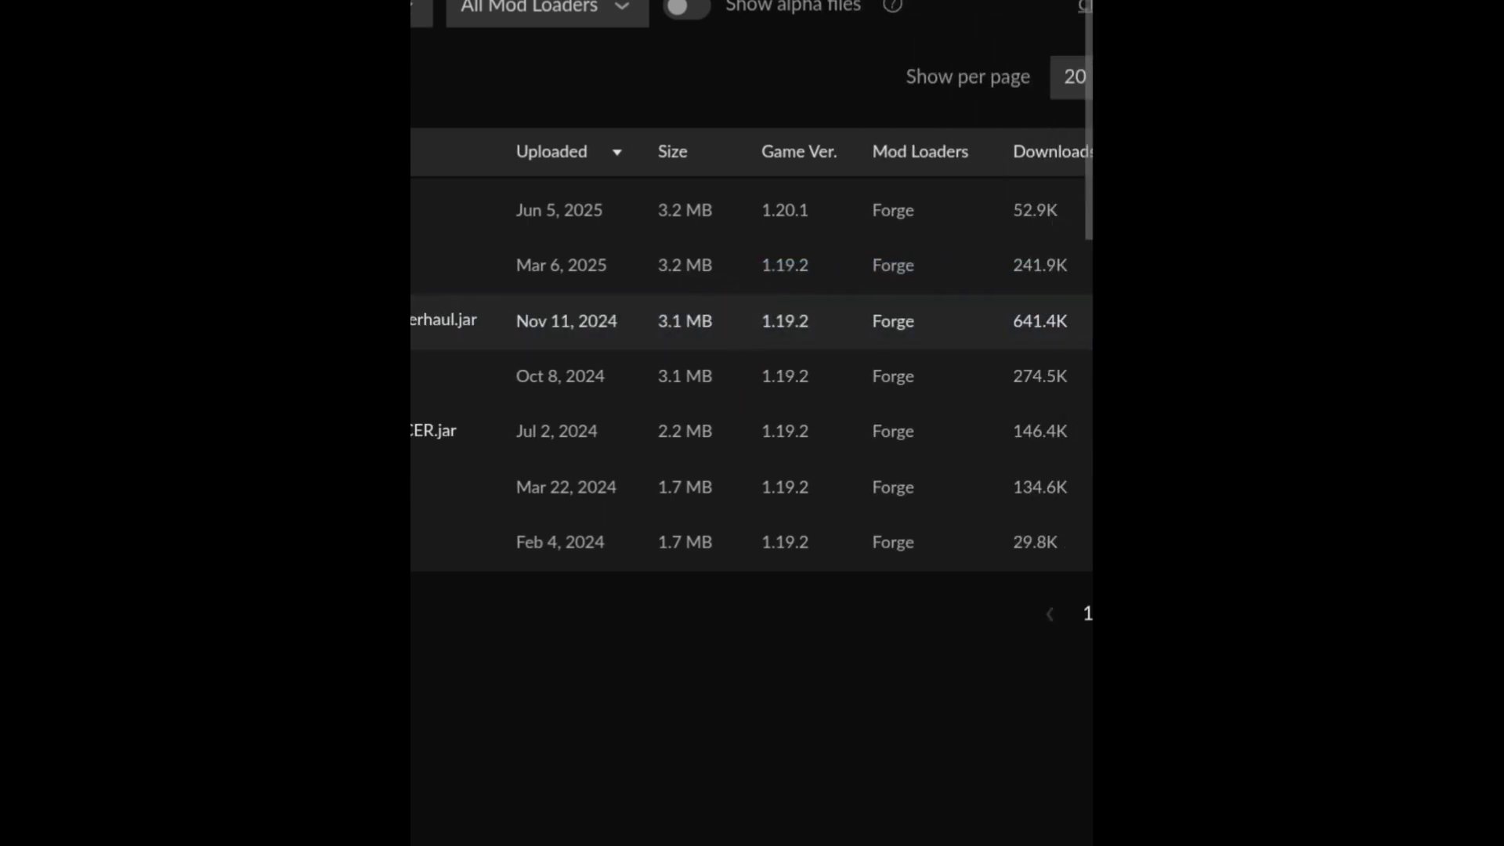
scroll(859, 265, "left", 2)
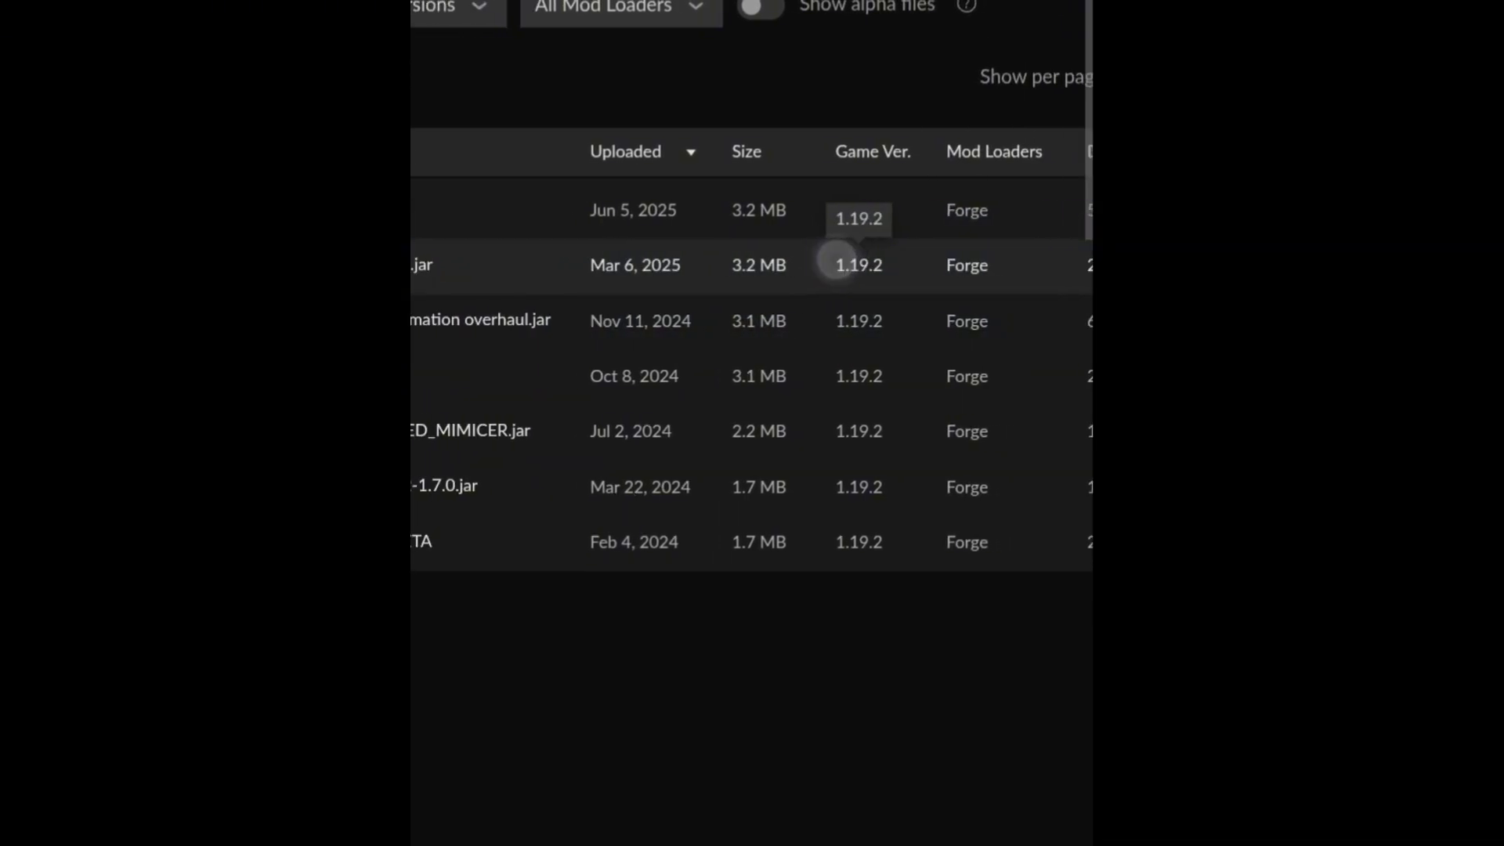
scroll(870, 332, "left", 5)
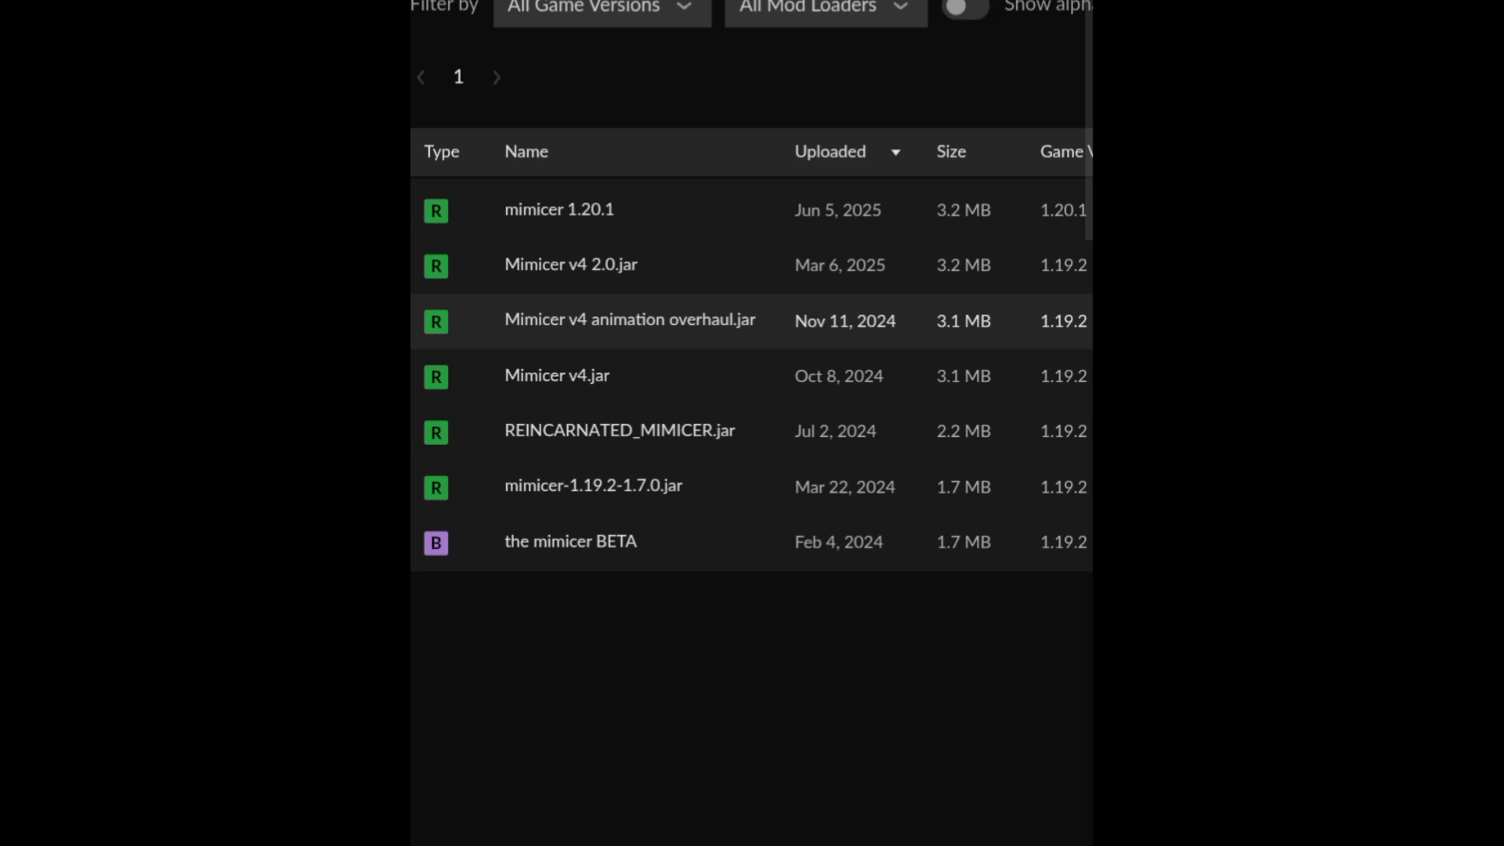
scroll(772, 349, "right", 6)
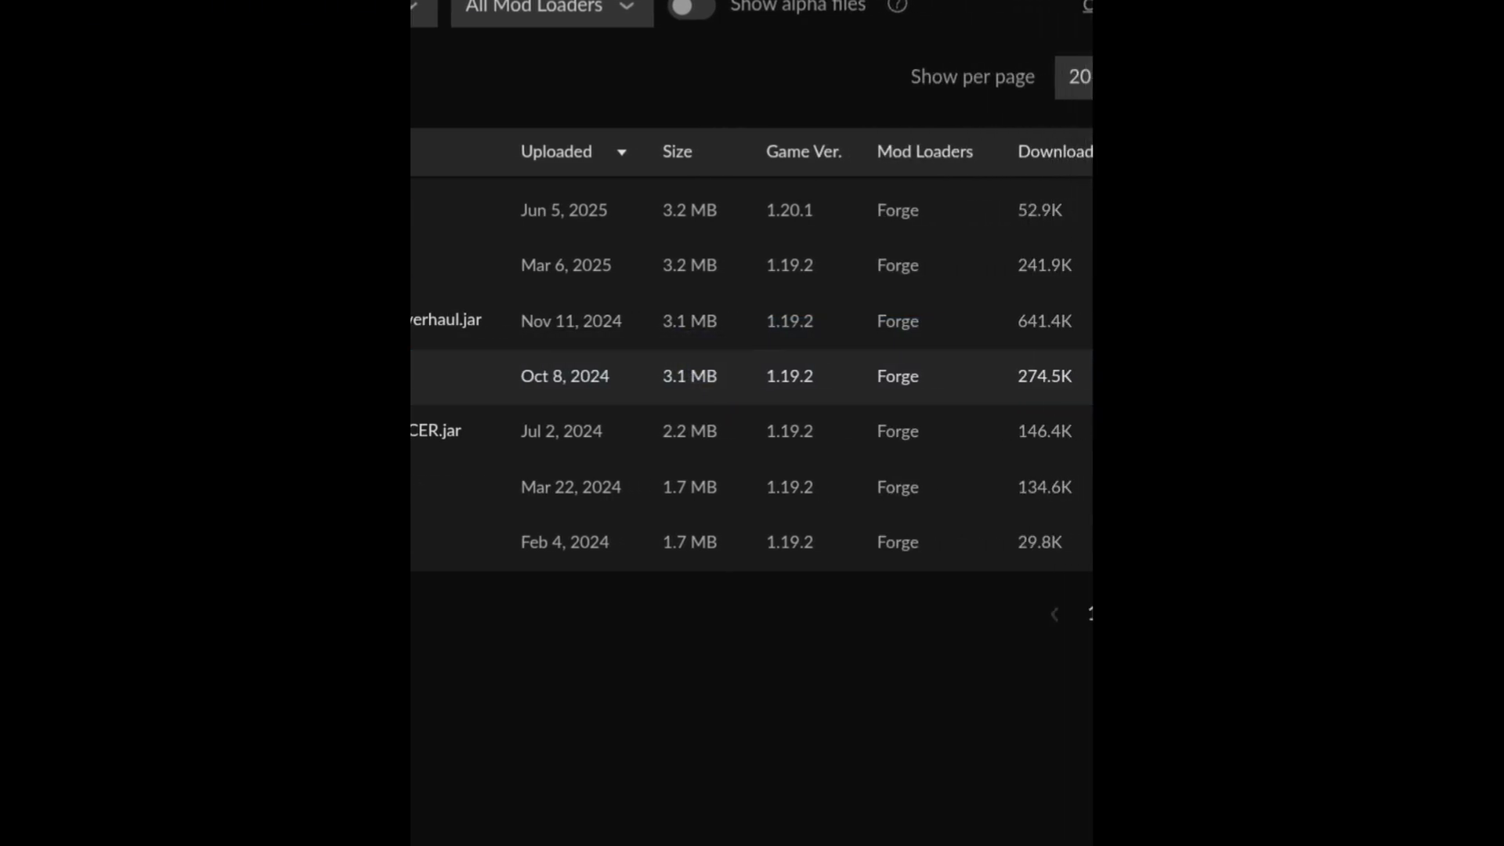
scroll(682, 369, "left", 6)
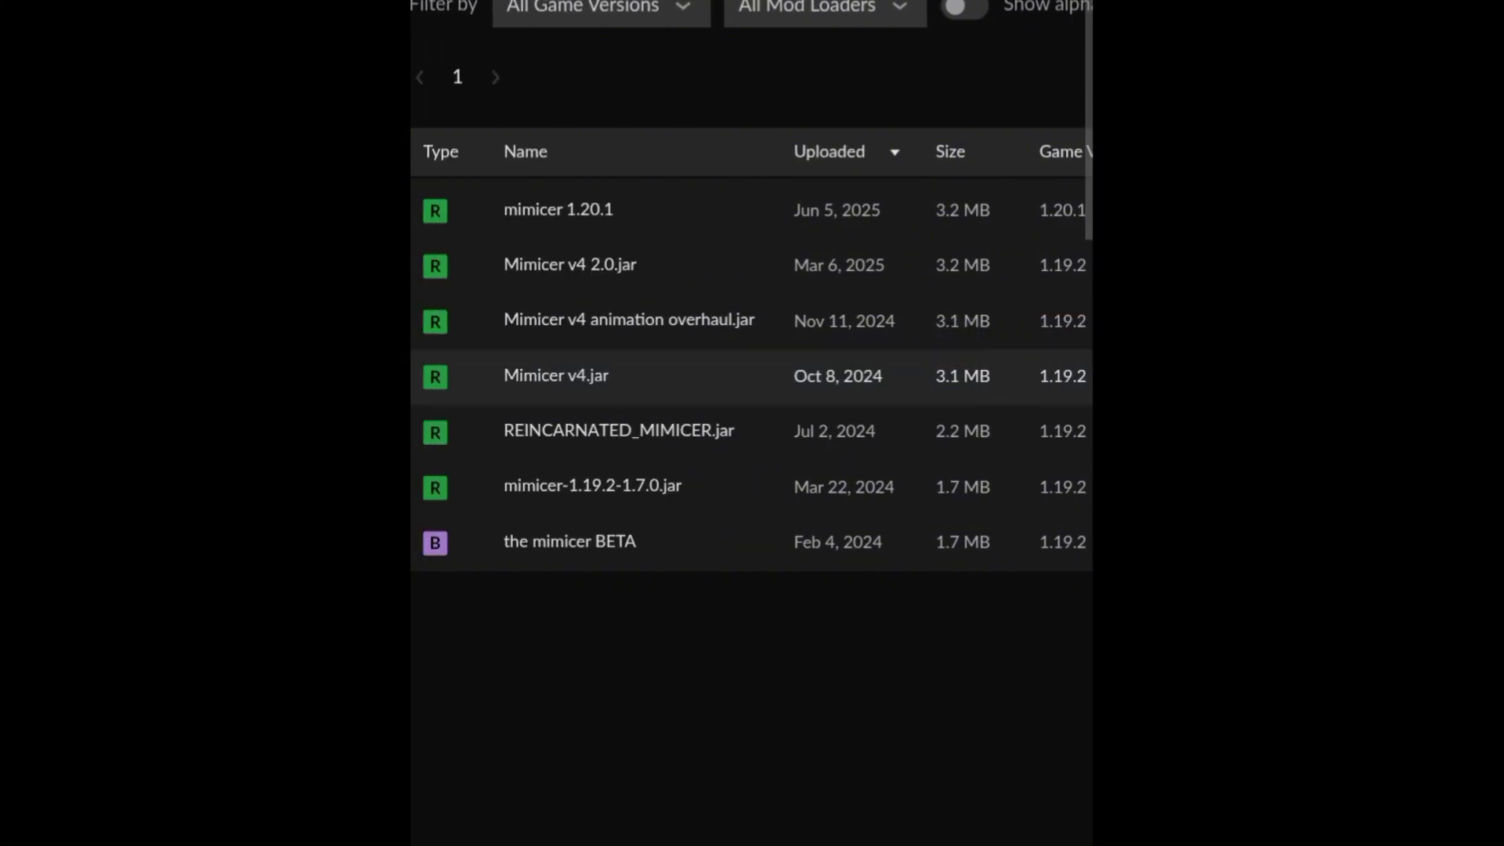
Step: Download Mimicer v4 2.0.jar for Forge 1.19.2, confirming the download-again prompt
left_click(800, 254)
right_click(800, 254)
left_click(436, 50)
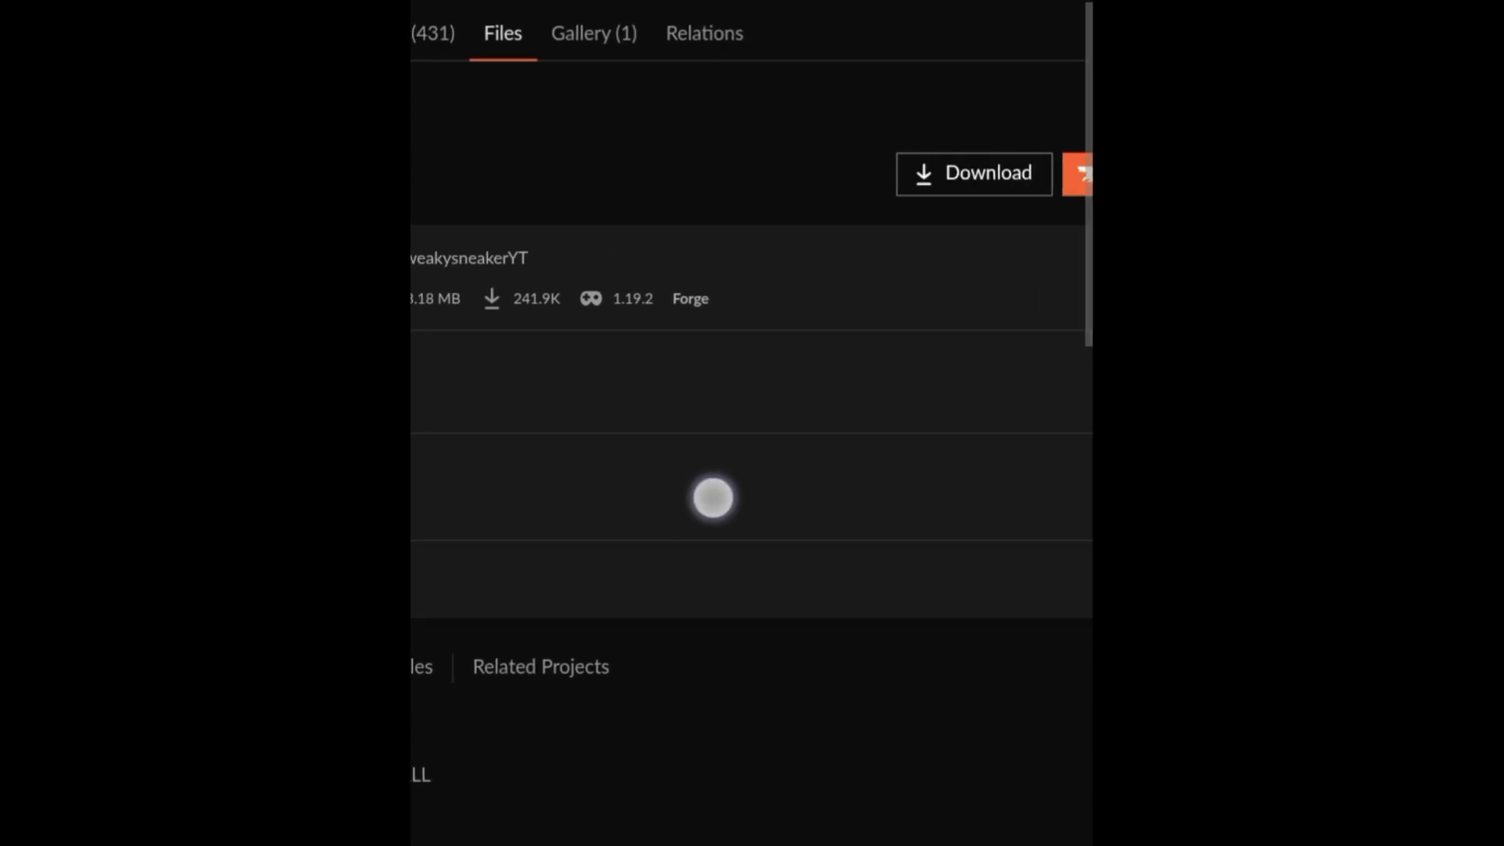
scroll(967, 483, "right", 5)
scroll(669, 519, "right", 1)
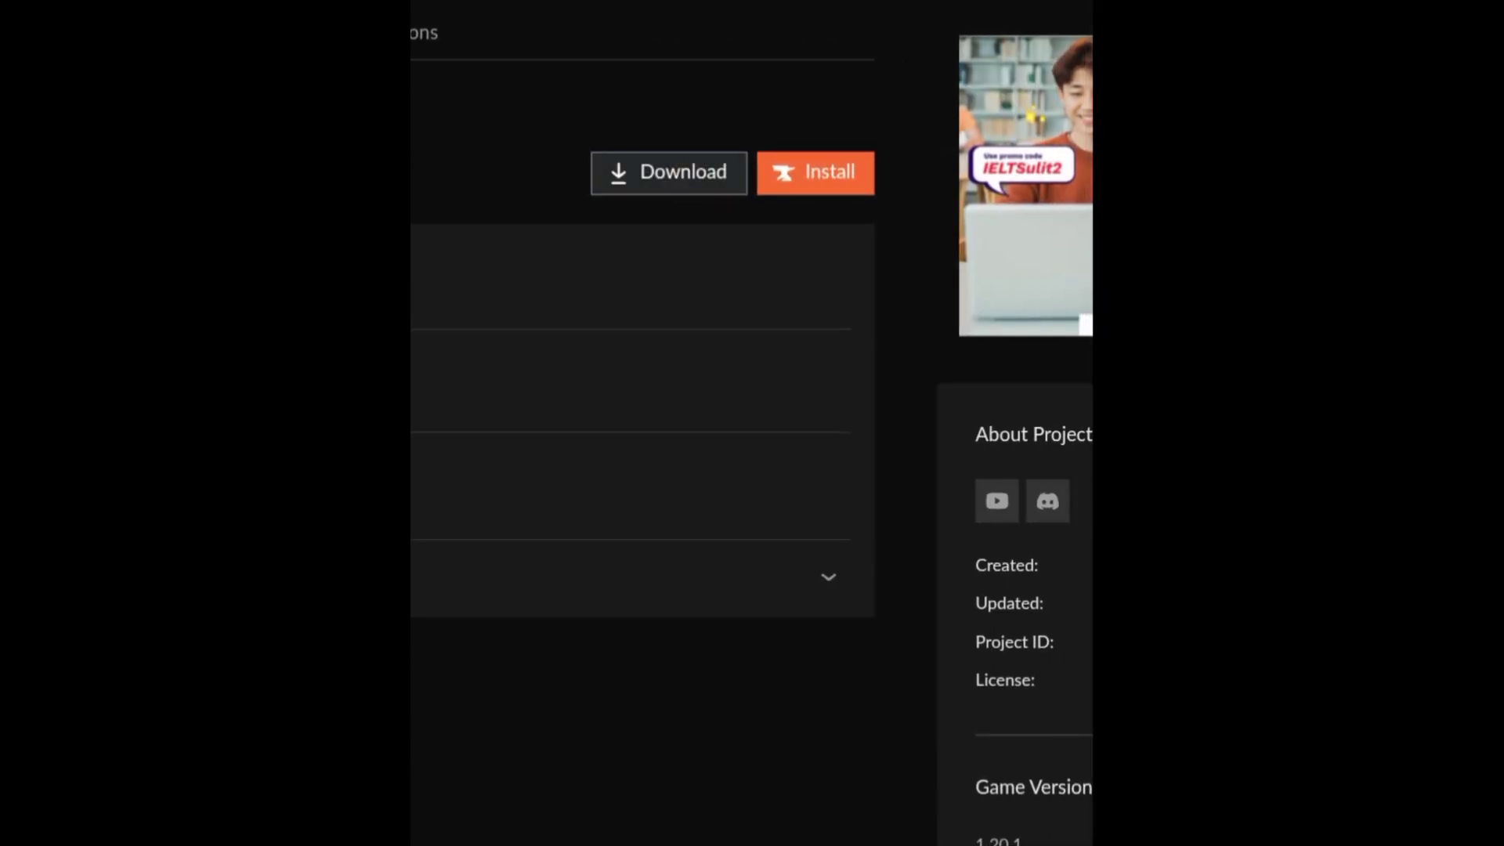
left_click(668, 172)
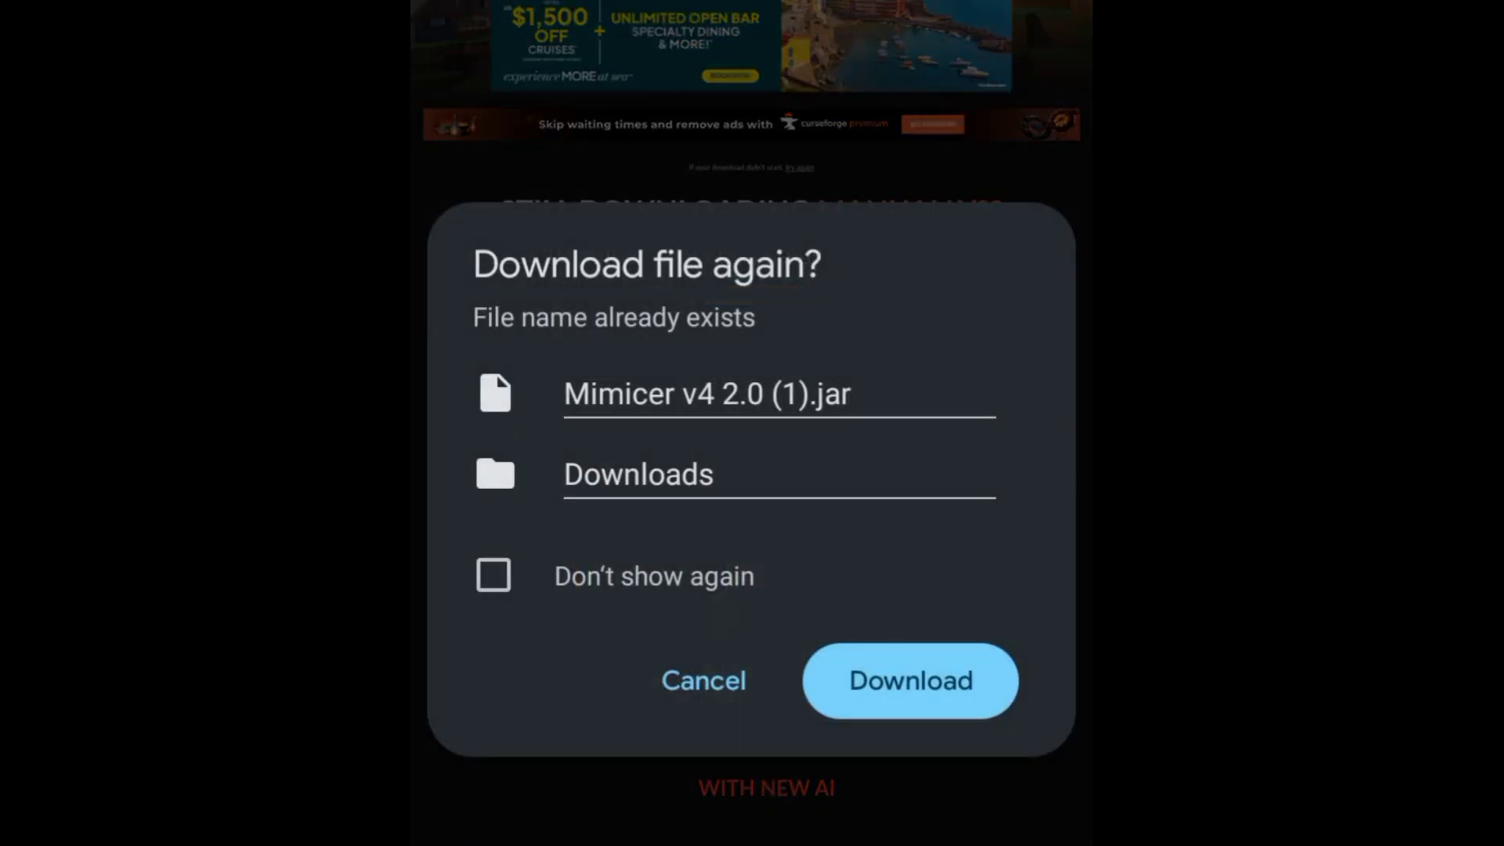
left_click(910, 680)
Step: Accept the harm warning, then find Mimicer v4 2.0.jar in Download and cut it
left_click(880, 616)
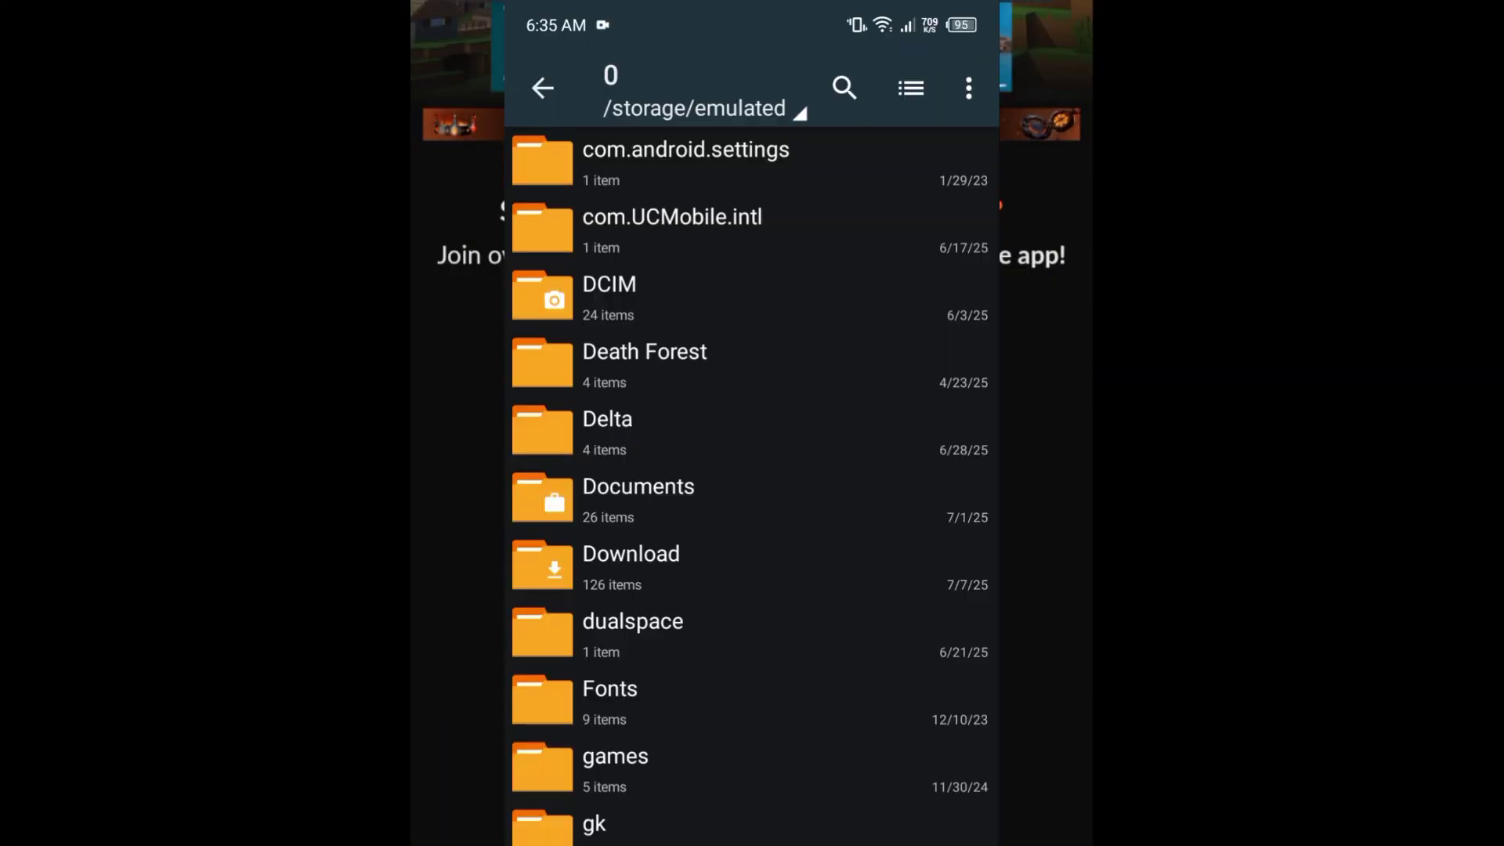
scroll(836, 493, "down", 2)
scroll(768, 705, "up", 3)
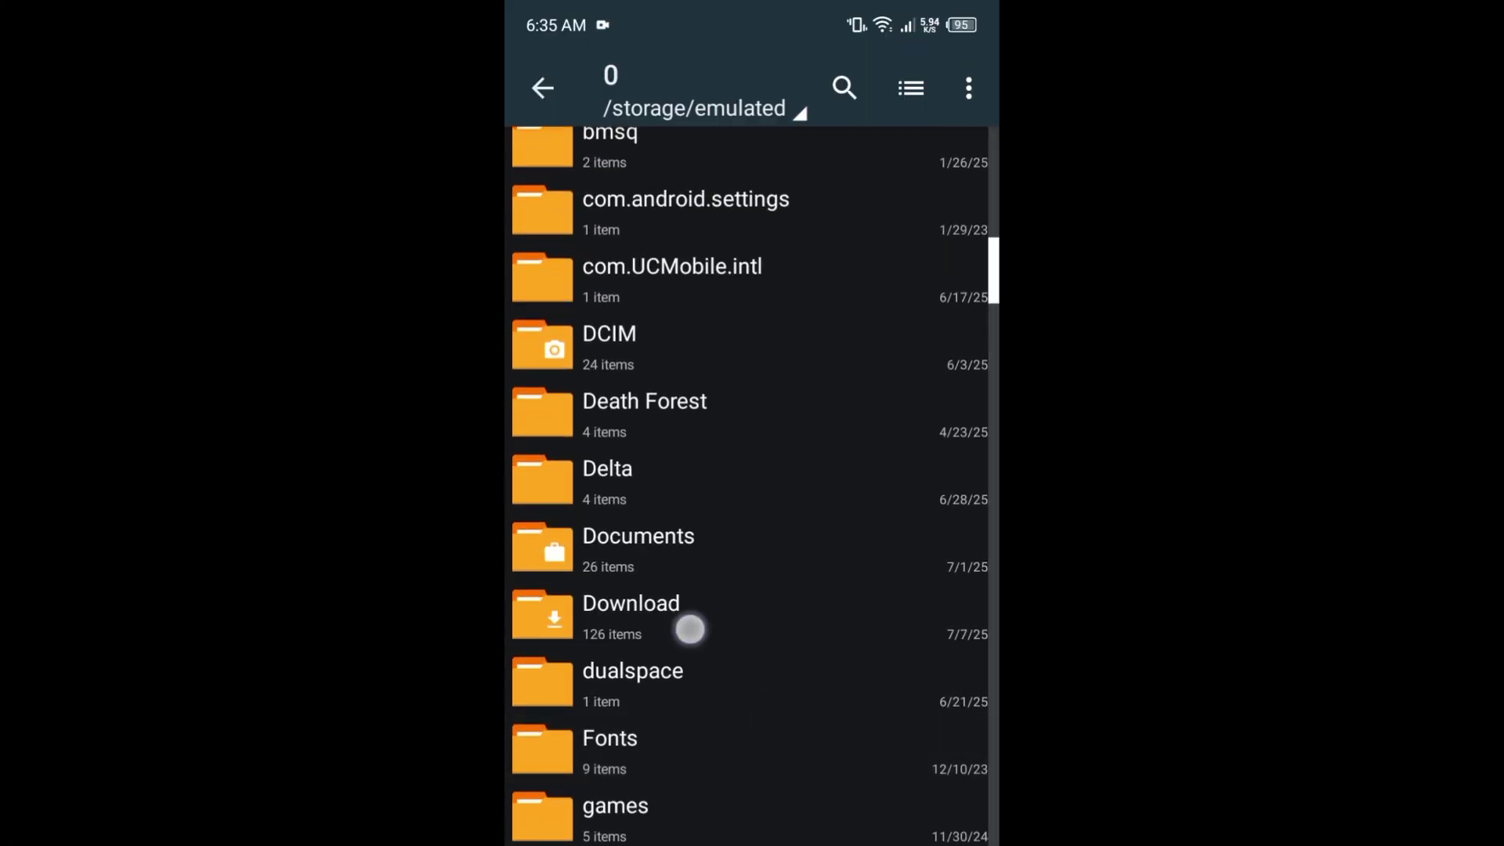
left_click(691, 629)
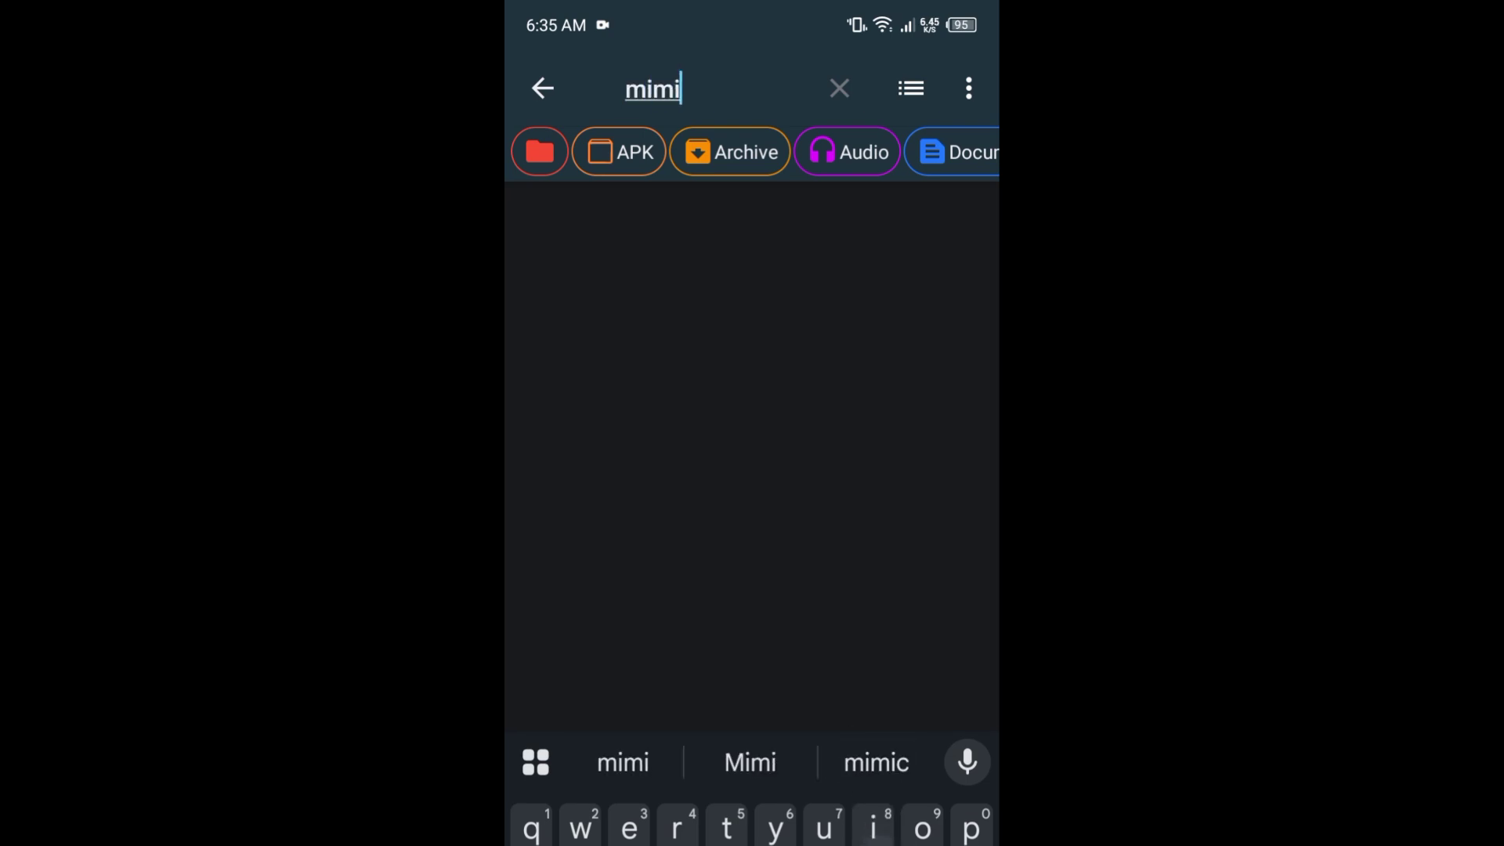
key("Return")
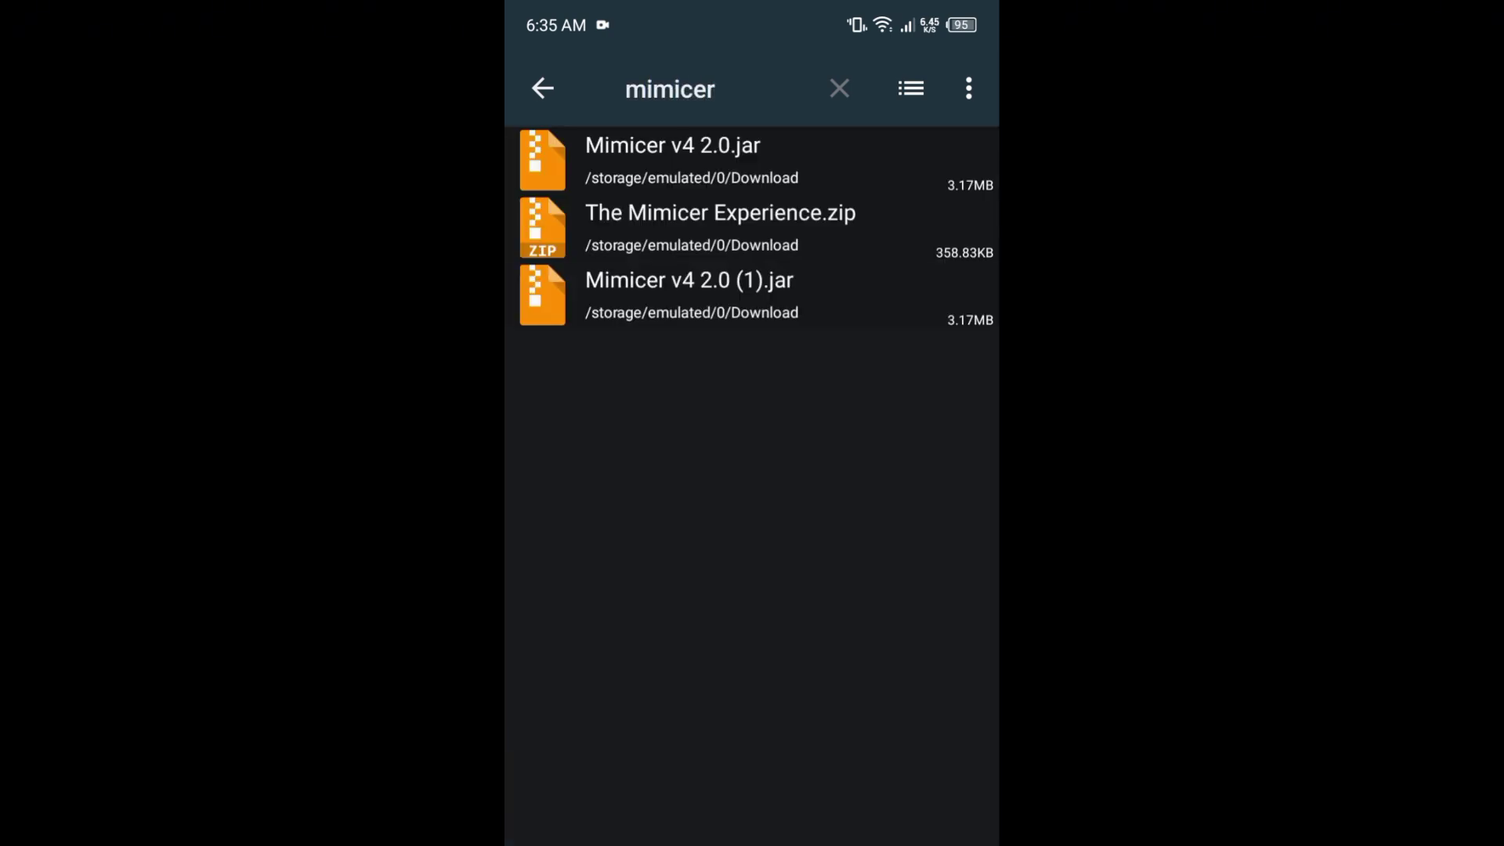
left_click(797, 147)
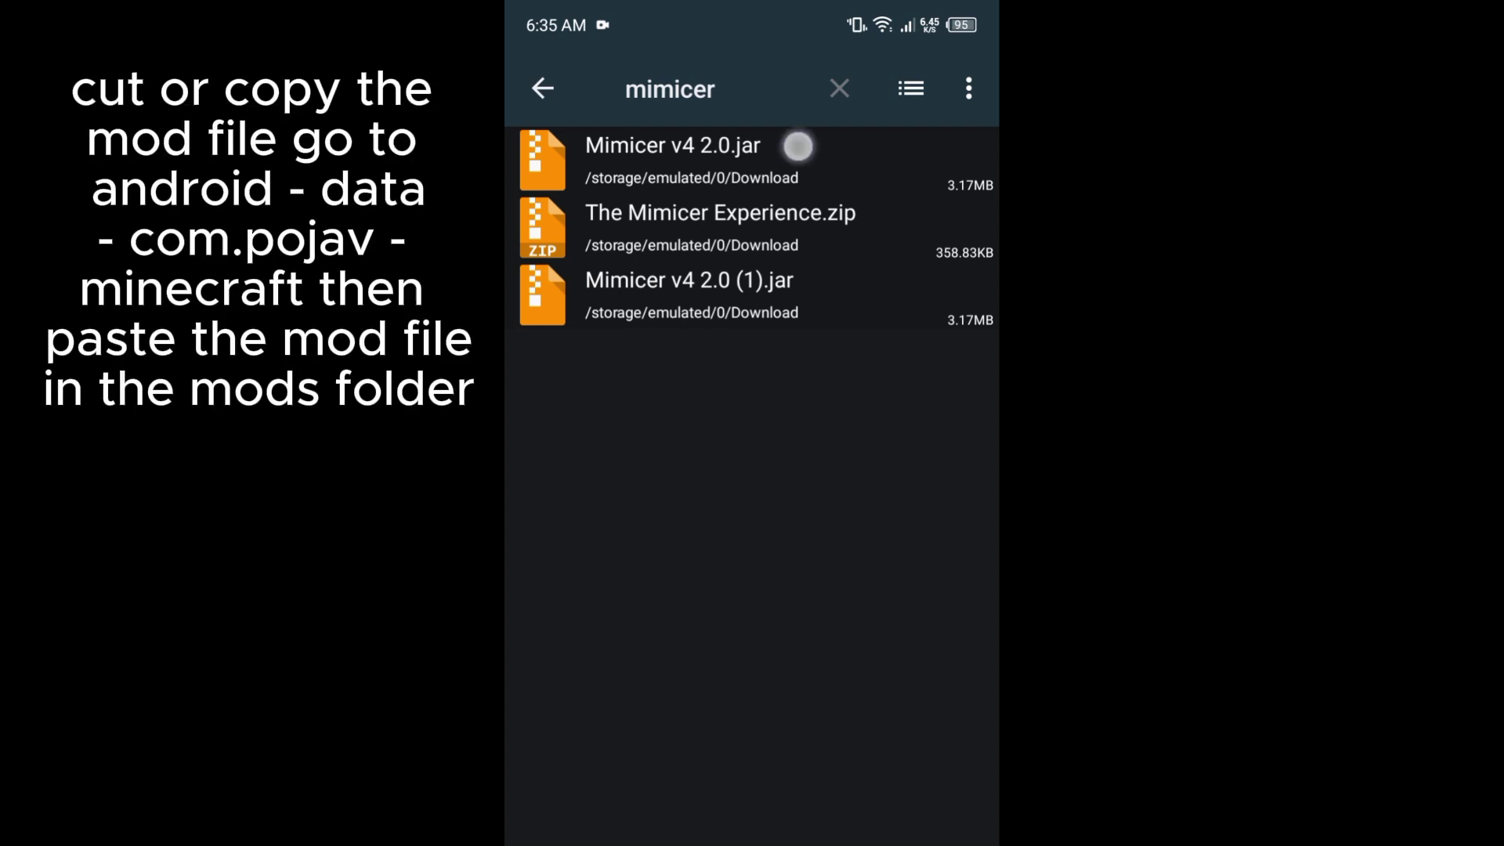
left_click(671, 622)
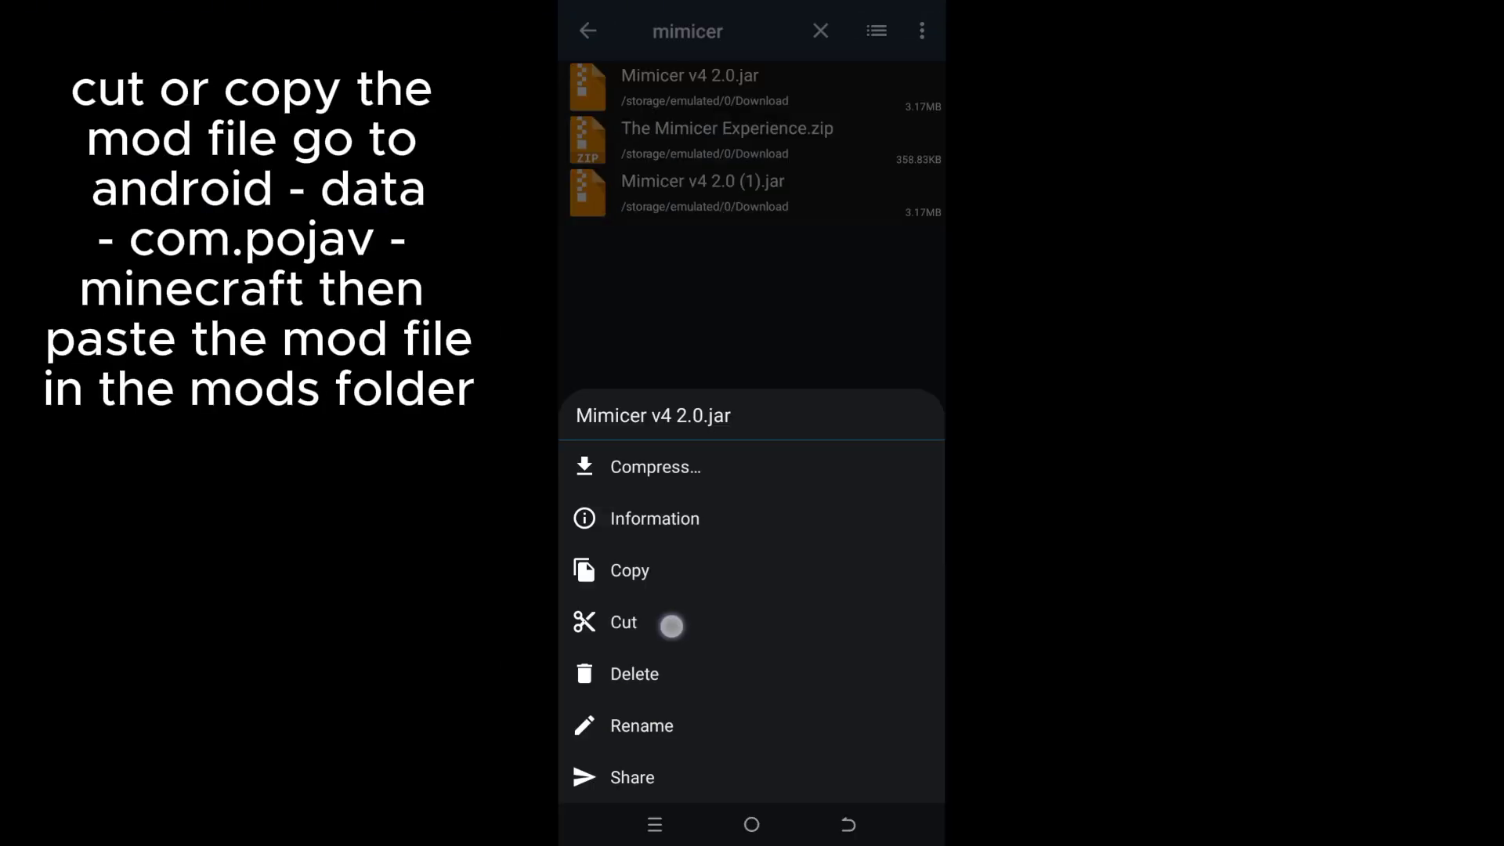
Step: Paste the jar into Android/data/net.kdt.pojavlaunch.debug/files/.minecraft/mods beside GeckoLib
left_click(848, 824)
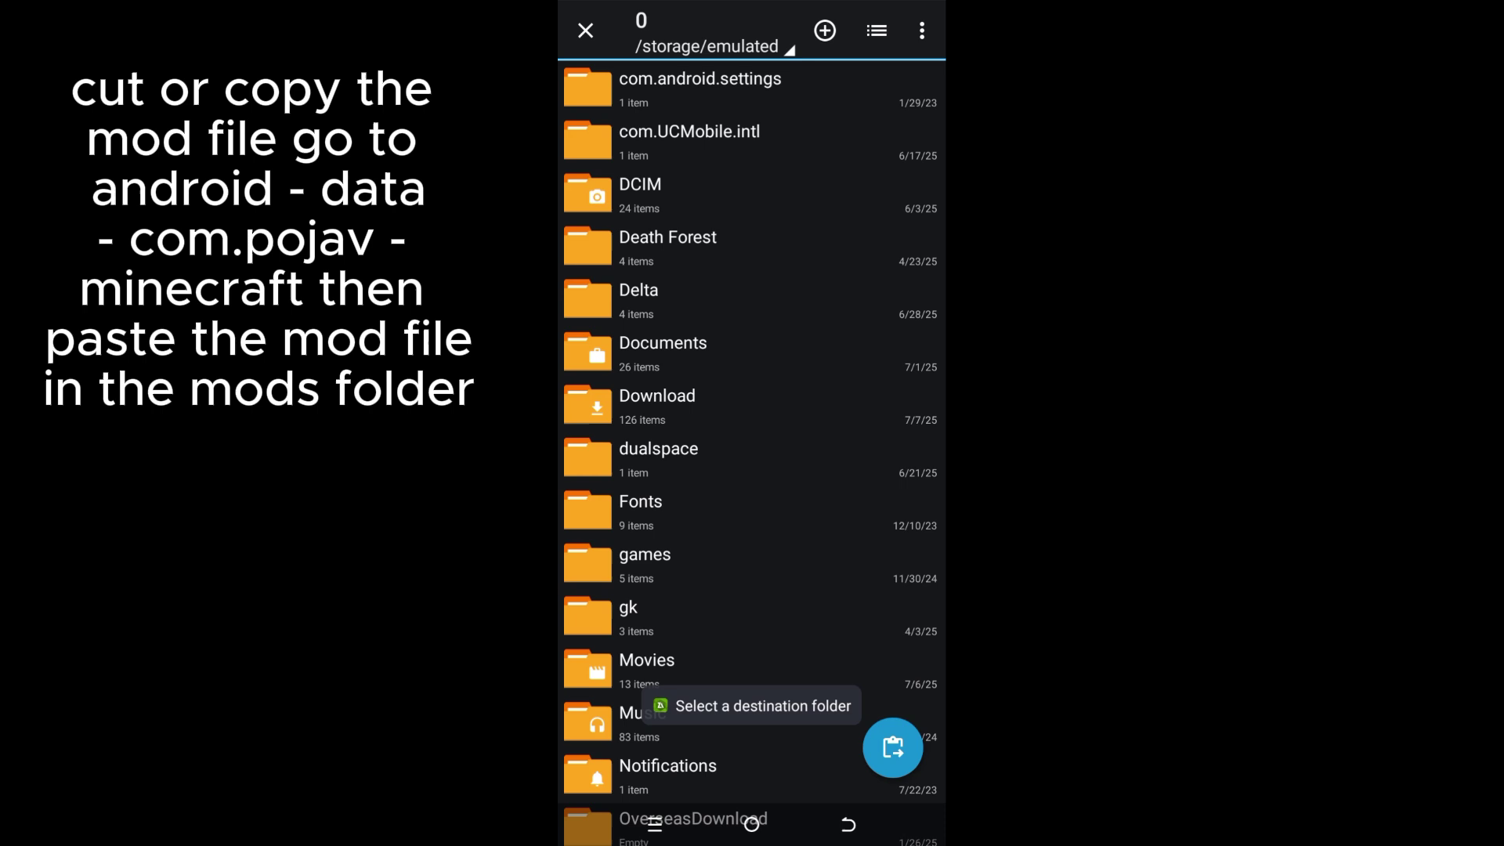
scroll(795, 362, "up", 10)
scroll(789, 392, "up", 4)
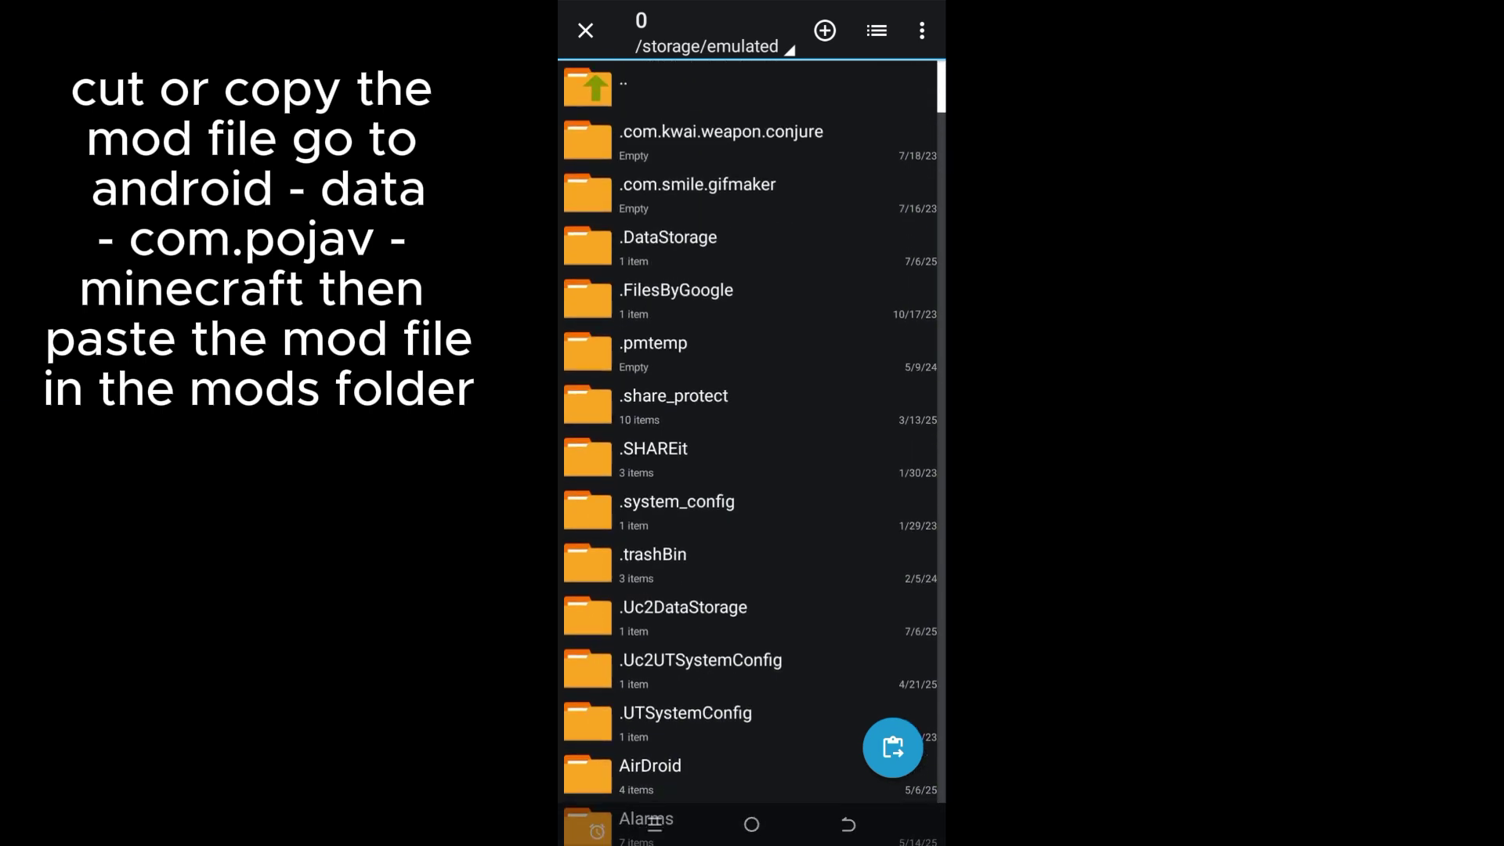
scroll(795, 392, "down", 4)
scroll(789, 473, "down", 3)
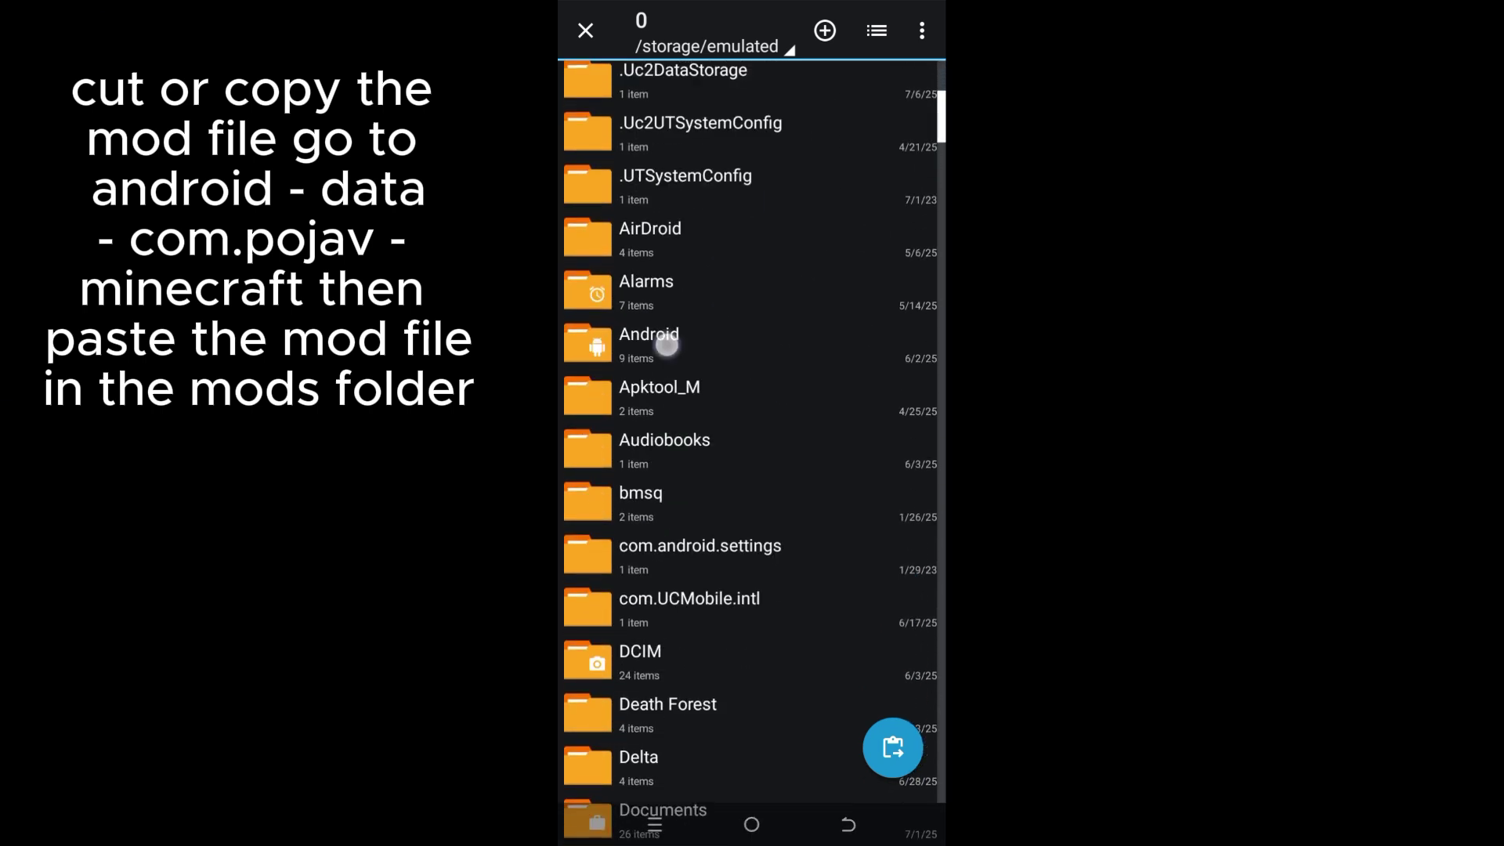
left_click(667, 344)
left_click(730, 294)
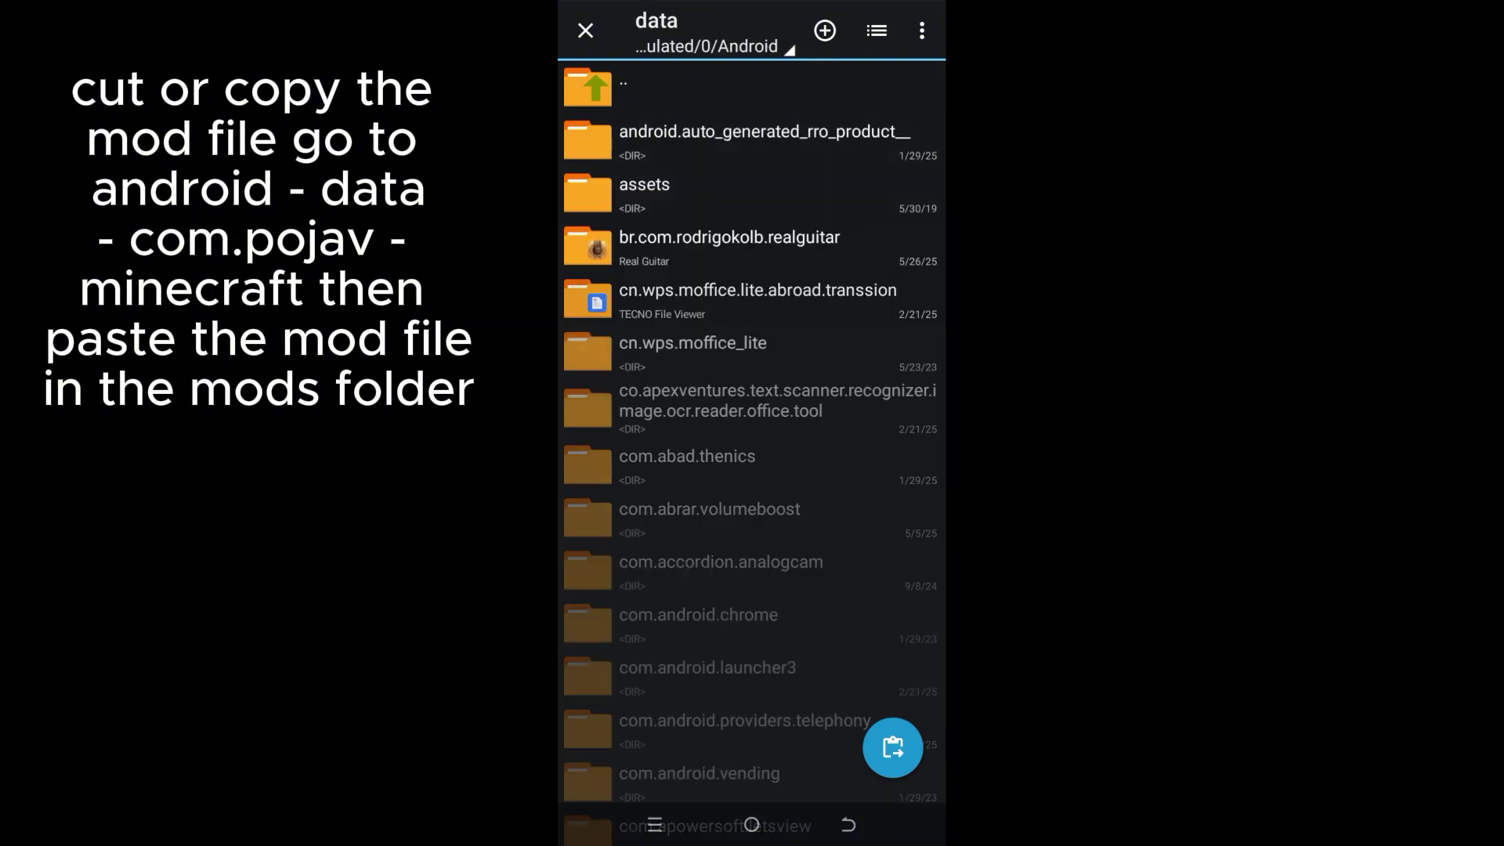
scroll(783, 392, "down", 15)
scroll(869, 268, "down", 20)
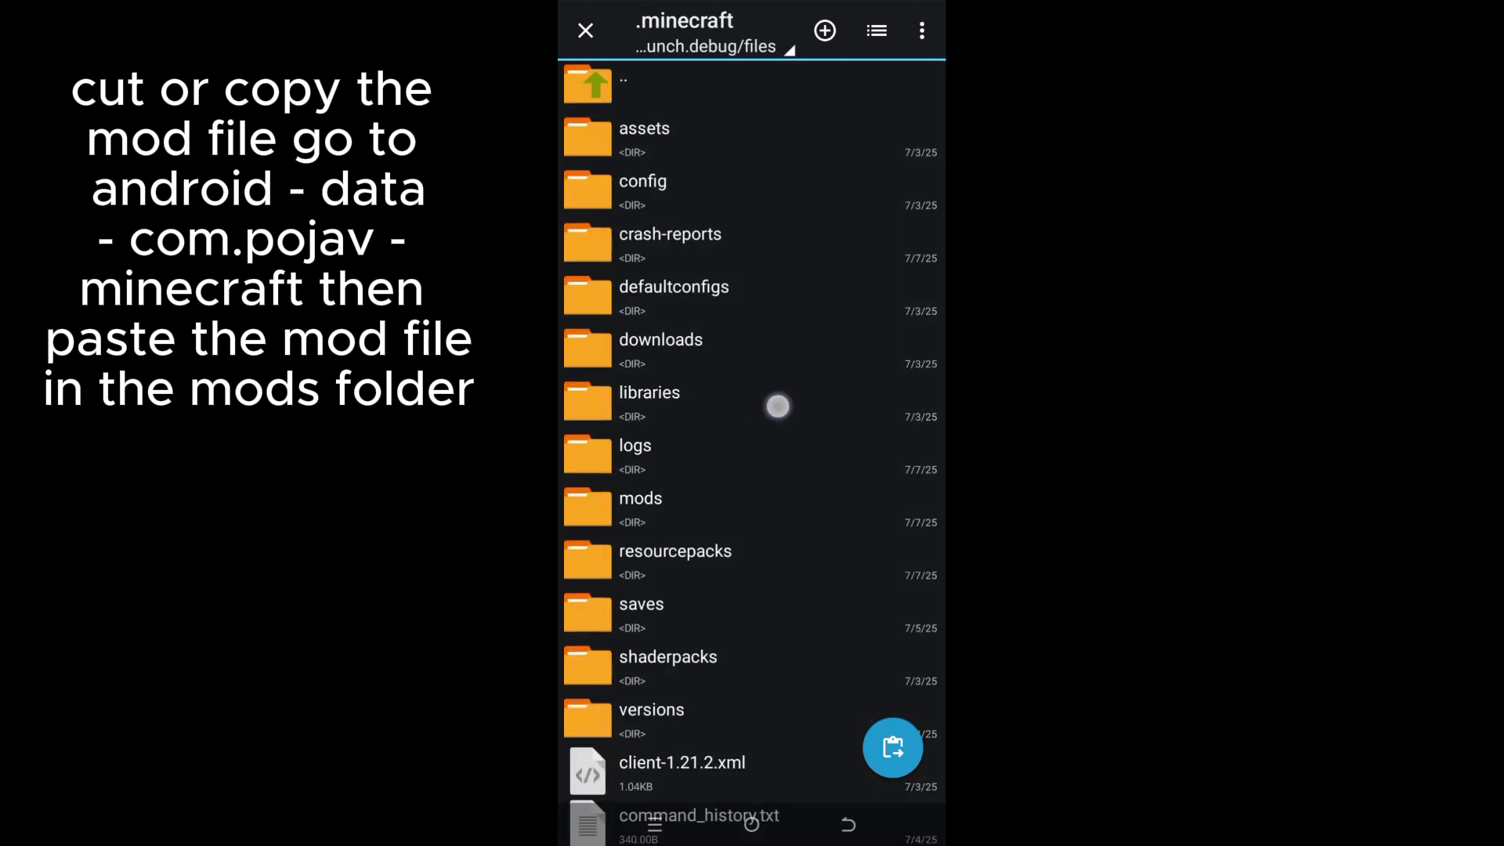
left_click_drag(778, 406, 853, 218)
left_click(705, 306)
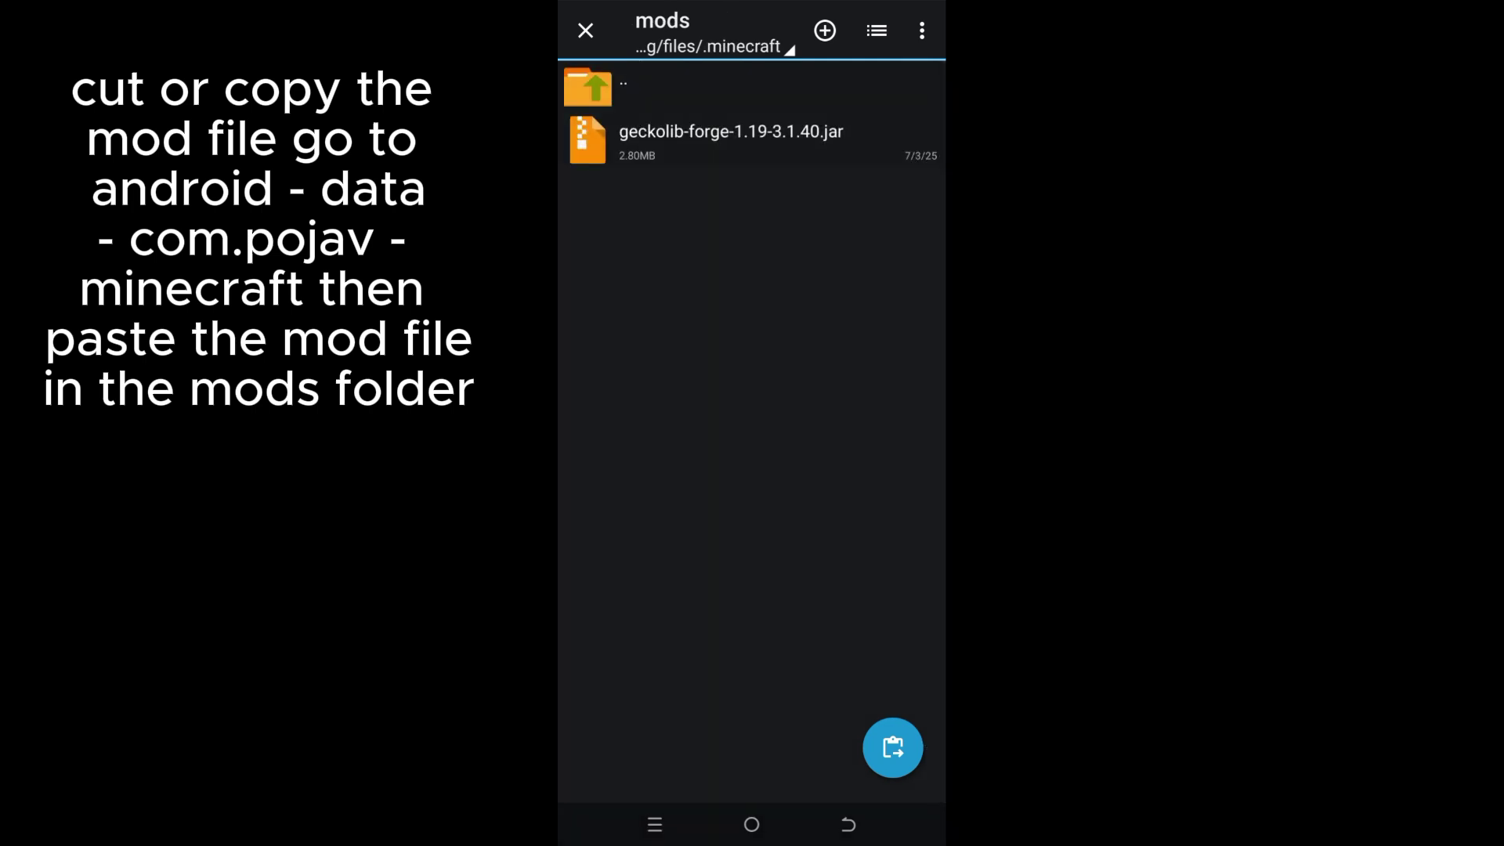
left_click(893, 748)
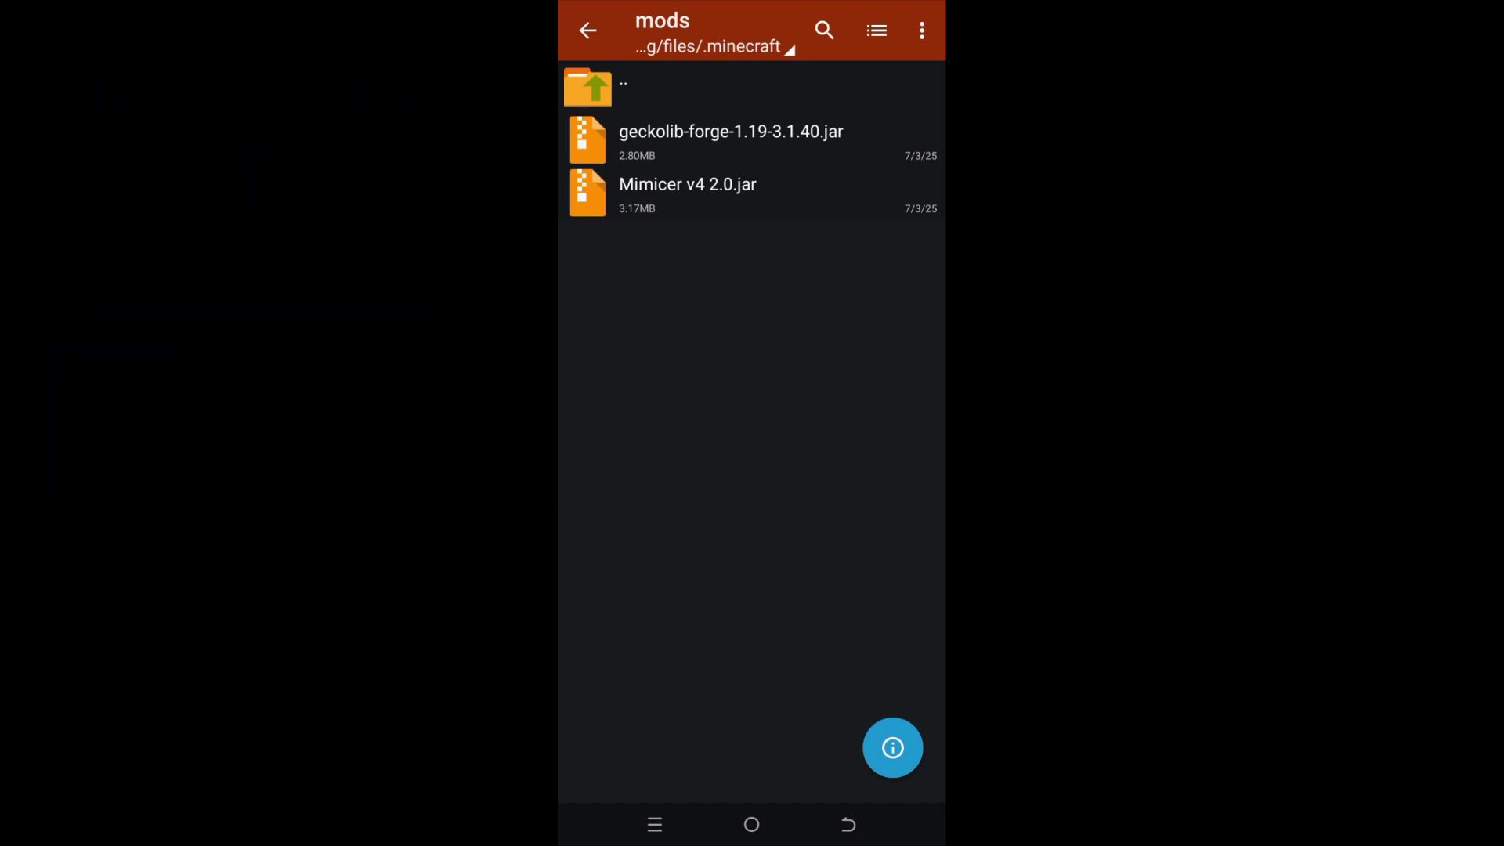
Step: Leave ZArchiver for the home screen and launch PojavLauncher from its app folder
left_click(751, 828)
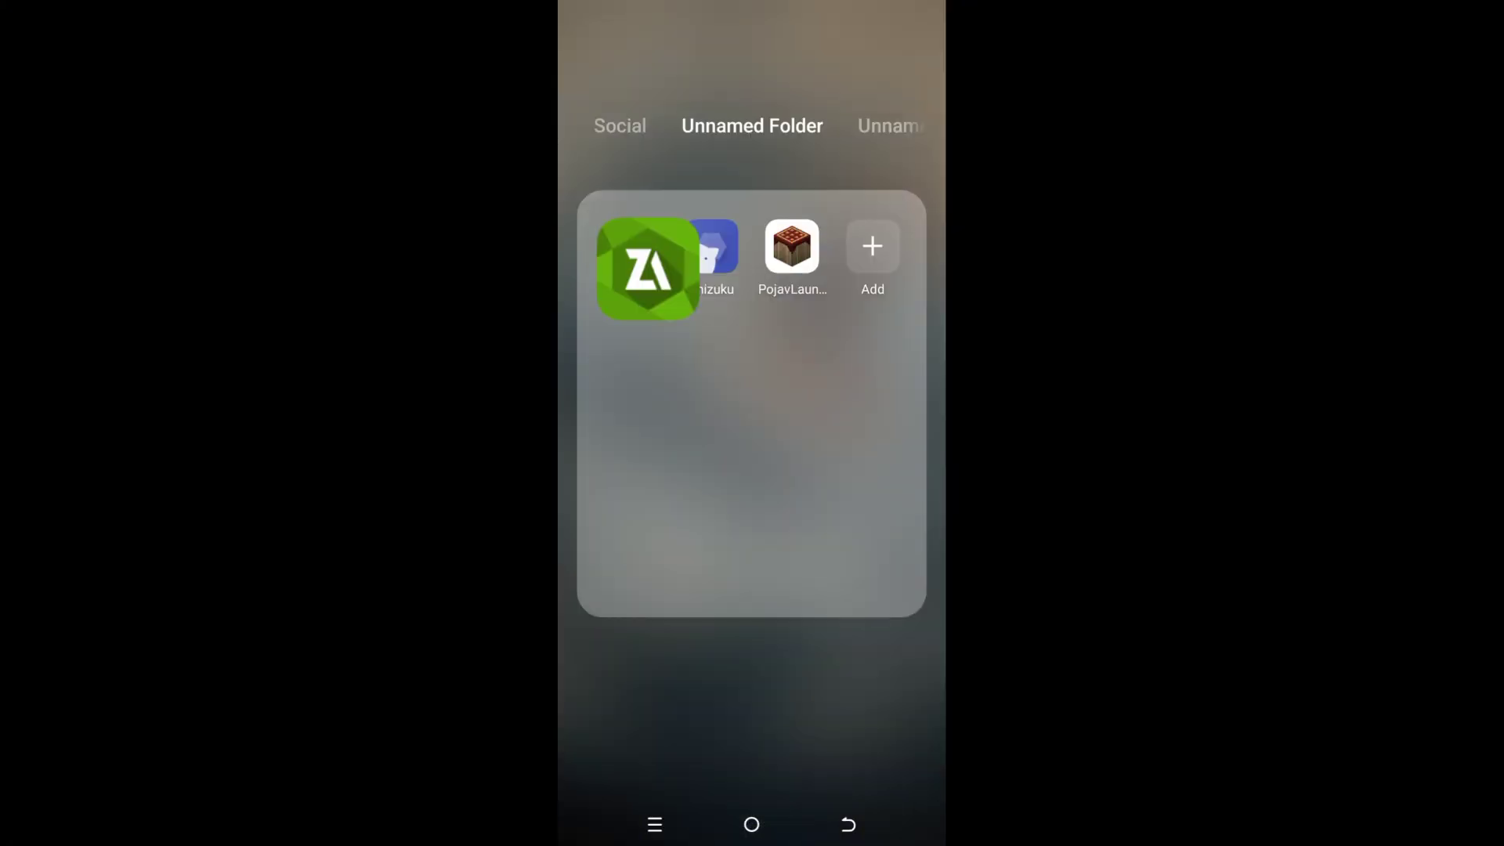
left_click(751, 824)
left_click(705, 61)
left_click(791, 246)
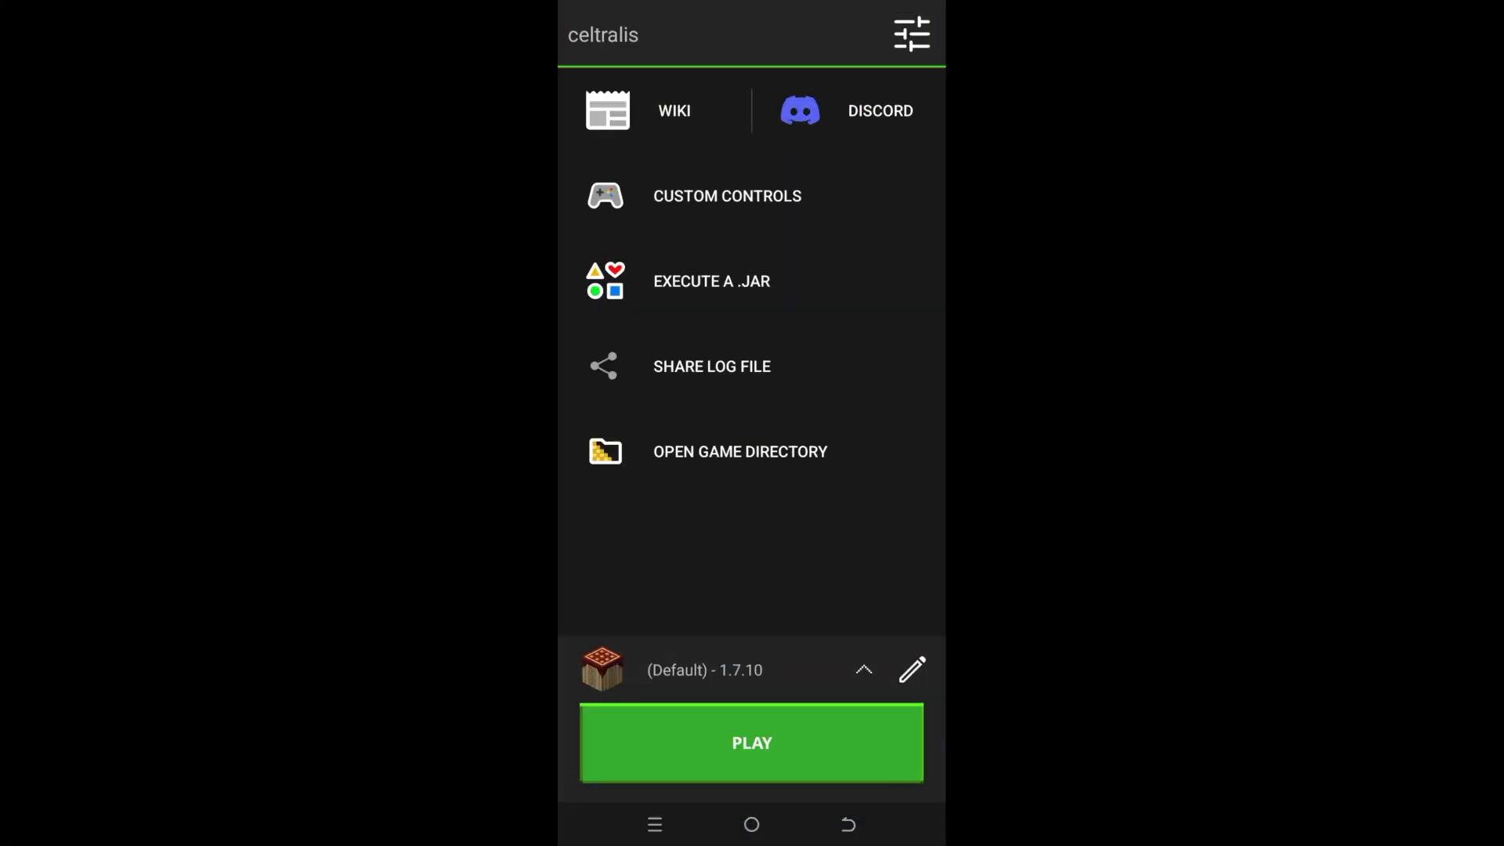